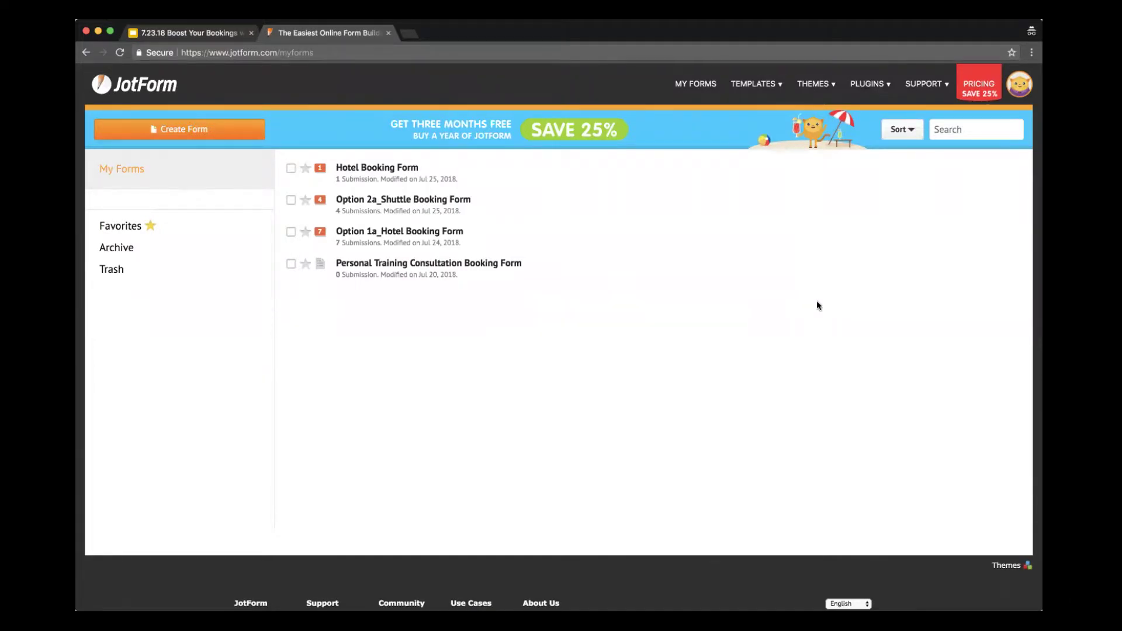
# Step: Start a new form from the My Forms page with Create Form
pyautogui.click(228, 126)
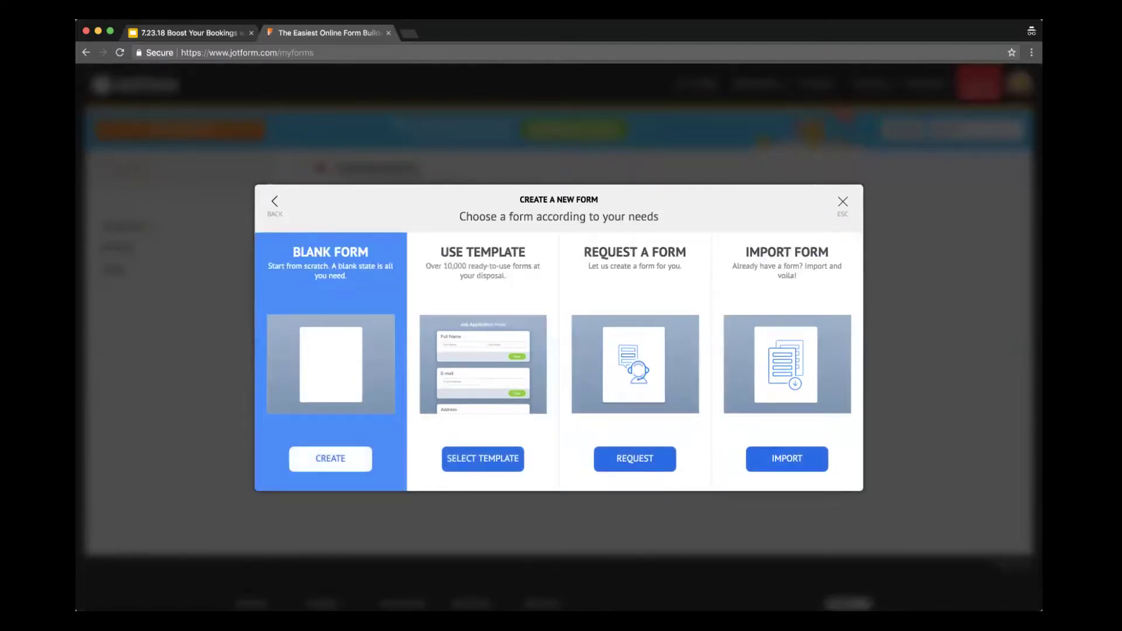
# Step: Choose Blank Form as the starting point for the new form
pyautogui.click(330, 457)
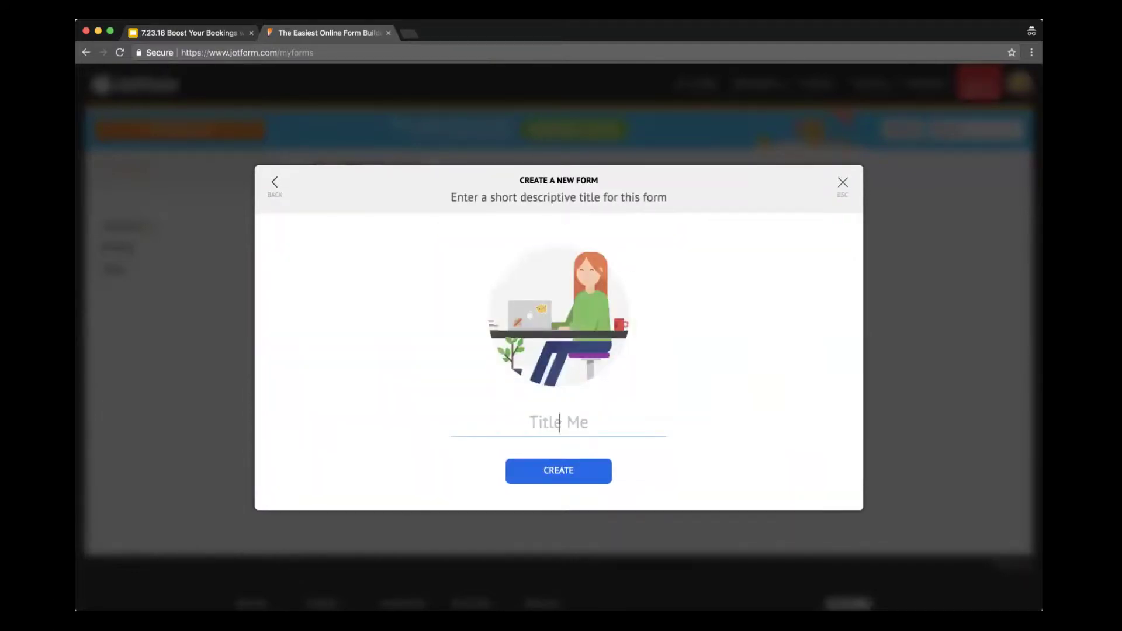
pyautogui.write('Hot')
pyautogui.write('el Bo')
pyautogui.write('oking')
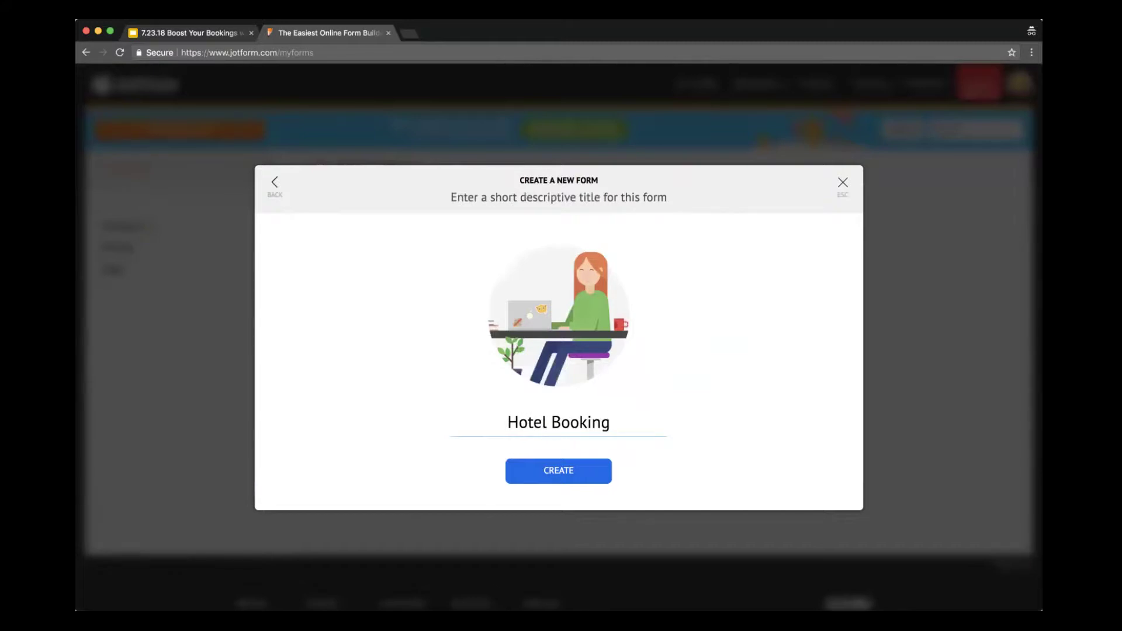
# Step: Create the blank form with the title 'Hotel Booking'
pyautogui.press('Return')
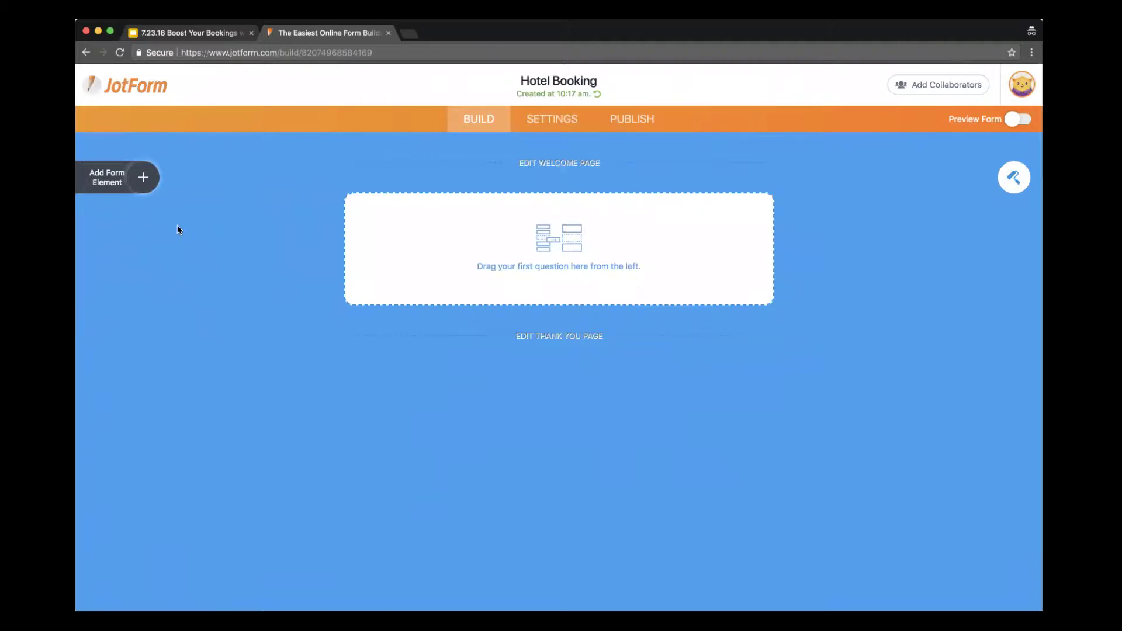
# Step: Show the Form Elements panel beside the empty Hotel Booking form
pyautogui.click(143, 180)
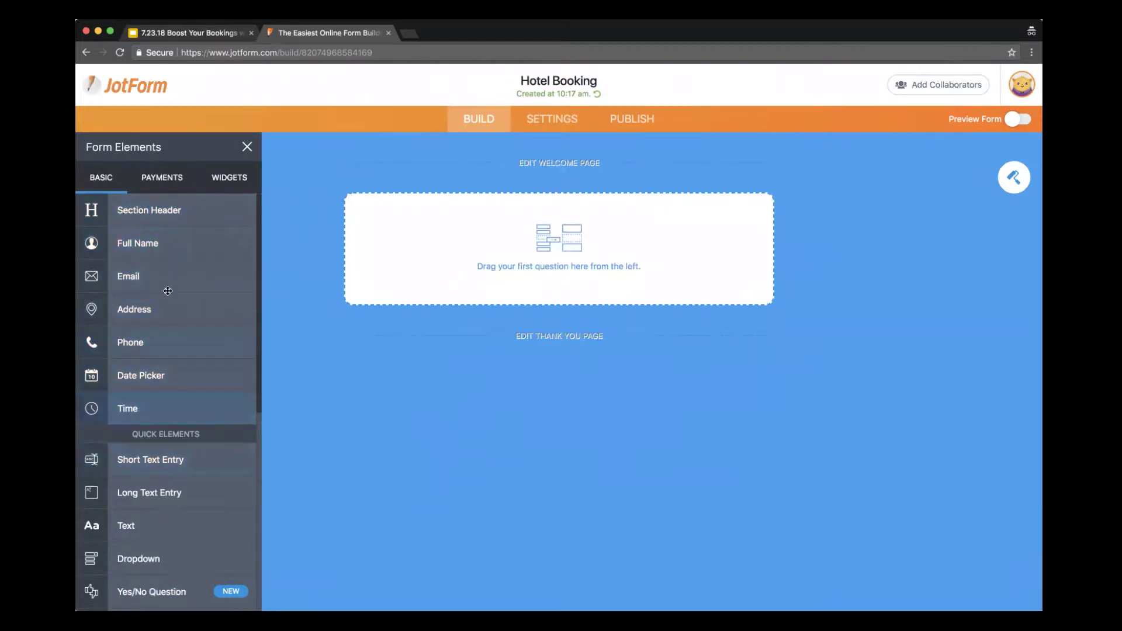
# Step: Add Full Name, Email and Number questions to the Hotel Booking form, in that order
pyautogui.click(137, 243)
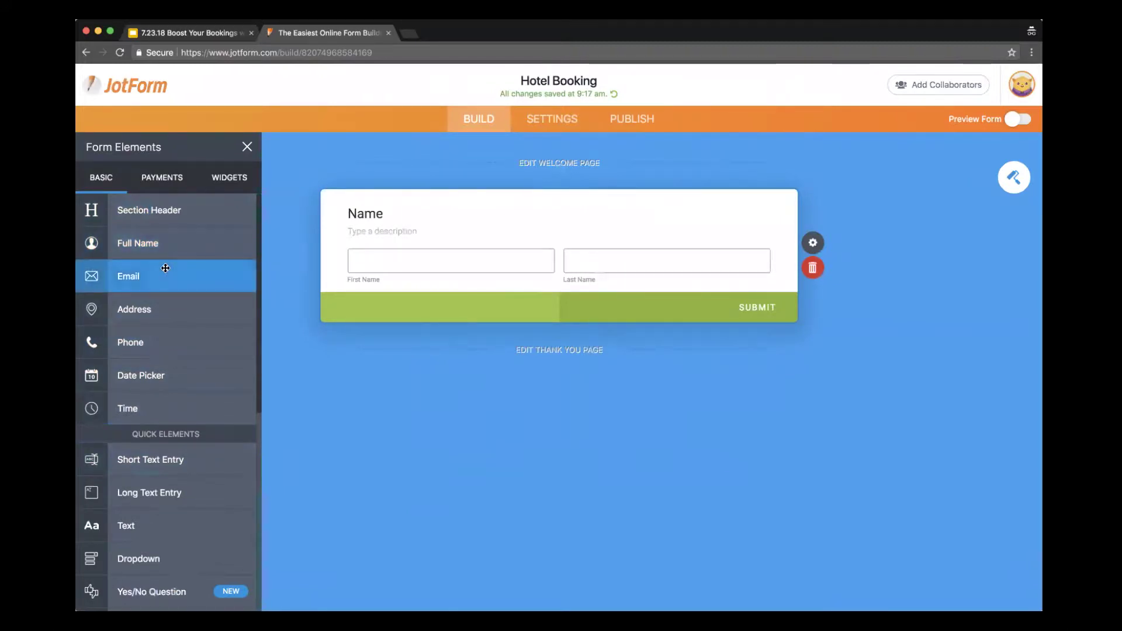
pyautogui.moveTo(166, 268); pyautogui.dragTo(418, 303)
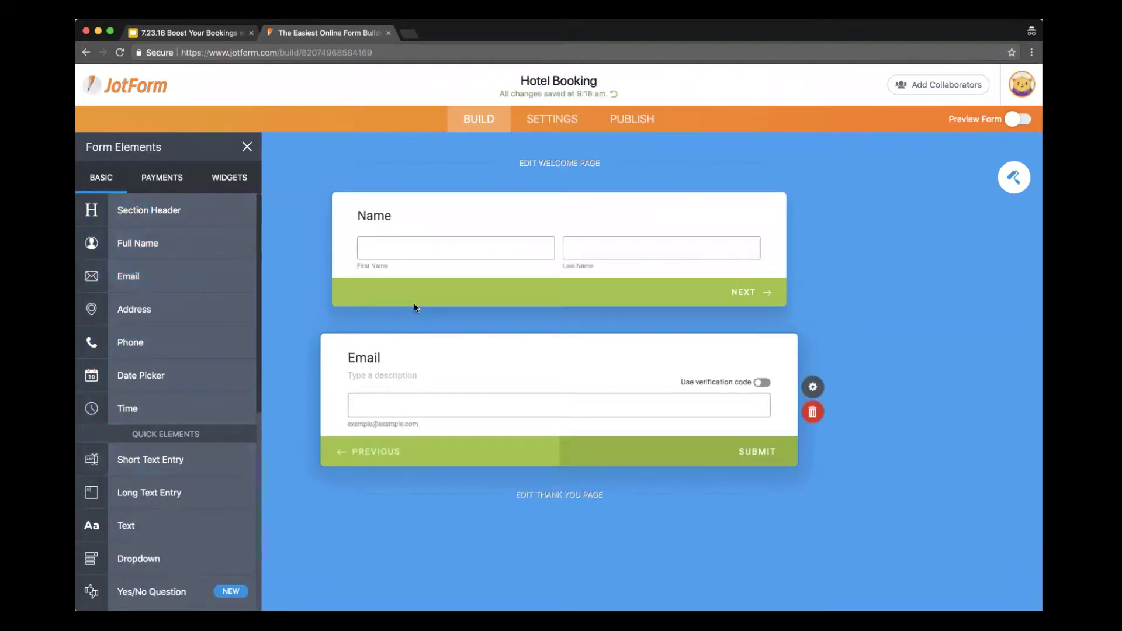
pyautogui.scroll(-7, 157, 423)
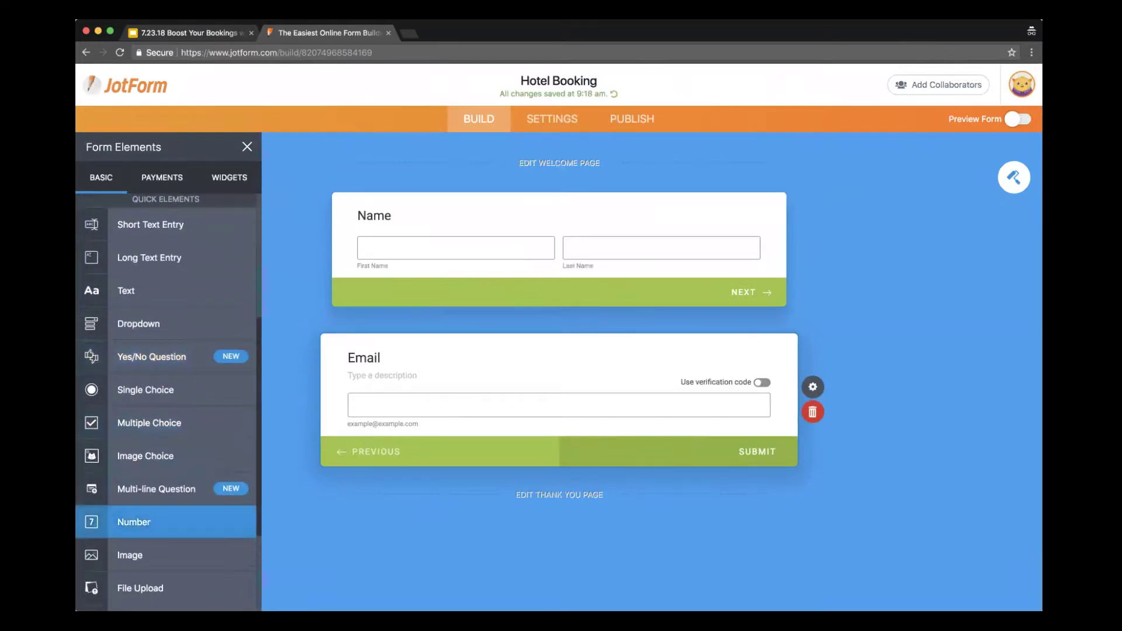
pyautogui.moveTo(133, 522); pyautogui.dragTo(514, 421)
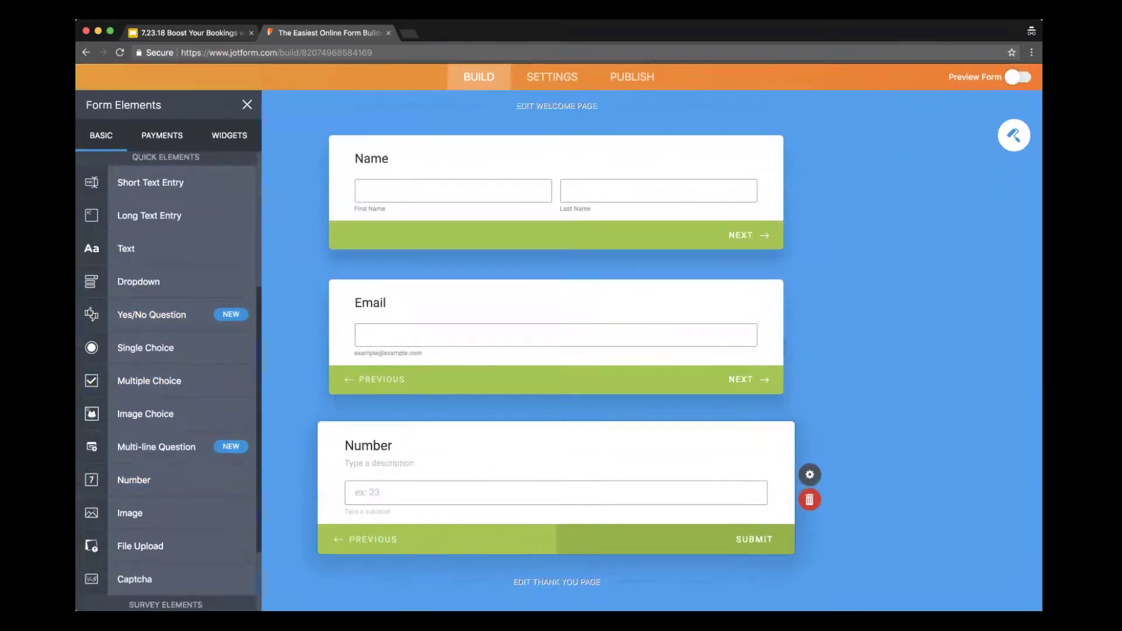
# Step: Start relabelling the Number question to 'Number of Guests'
pyautogui.click(369, 445)
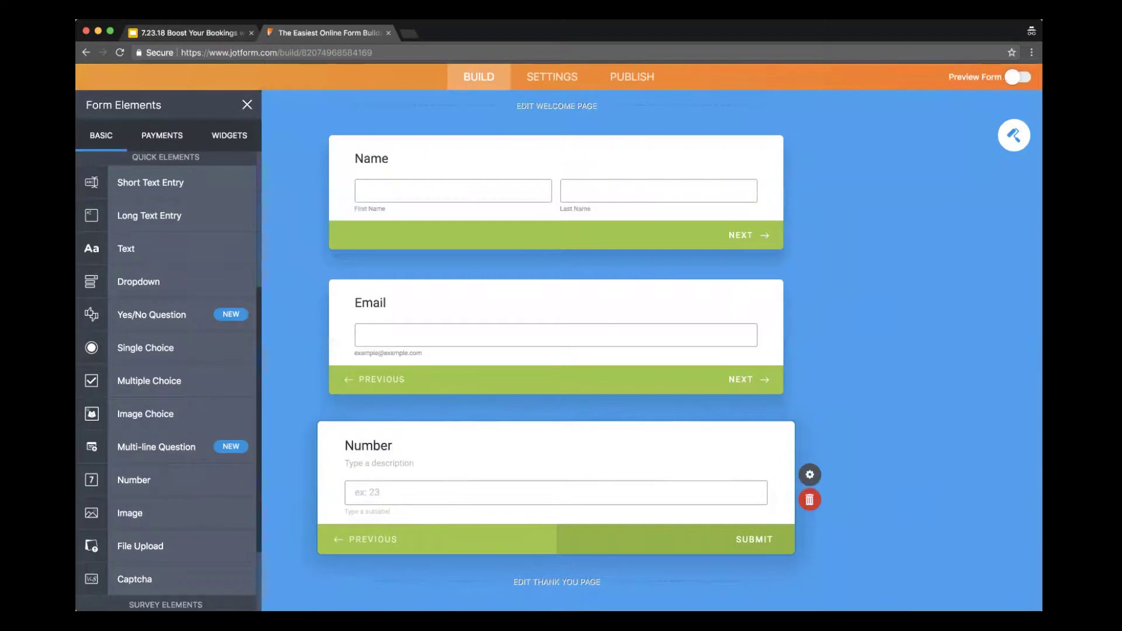
pyautogui.write('of Gu')
pyautogui.write('ests')
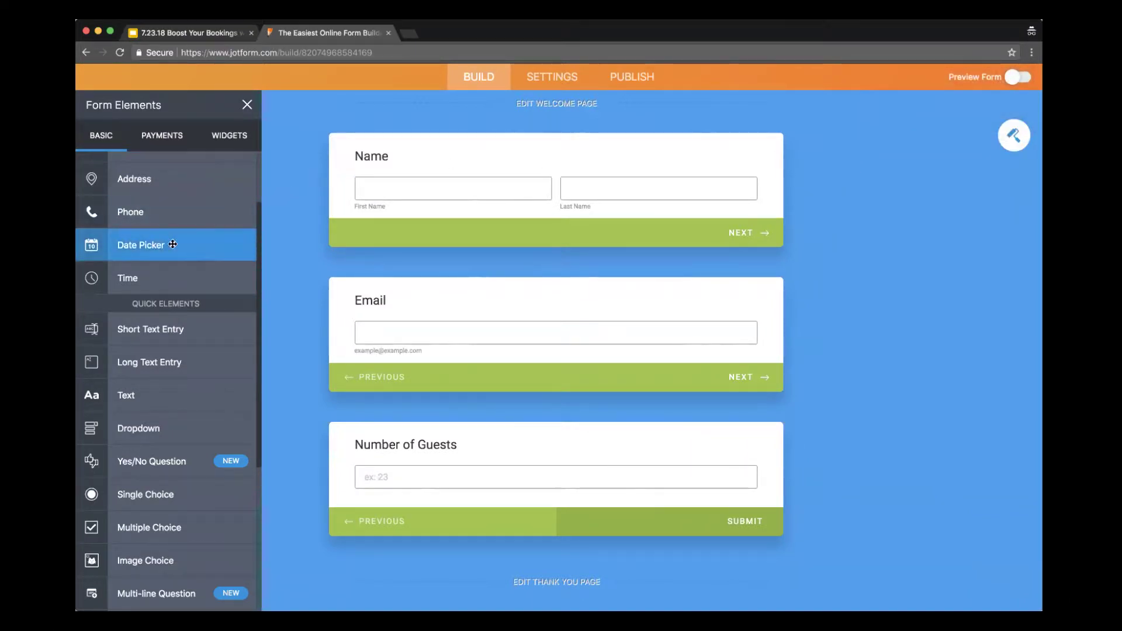
# Step: Add two Date Picker questions and relabel them 'Arrival Date' and 'Departure Date'
pyautogui.moveTo(172, 245); pyautogui.dragTo(413, 530)
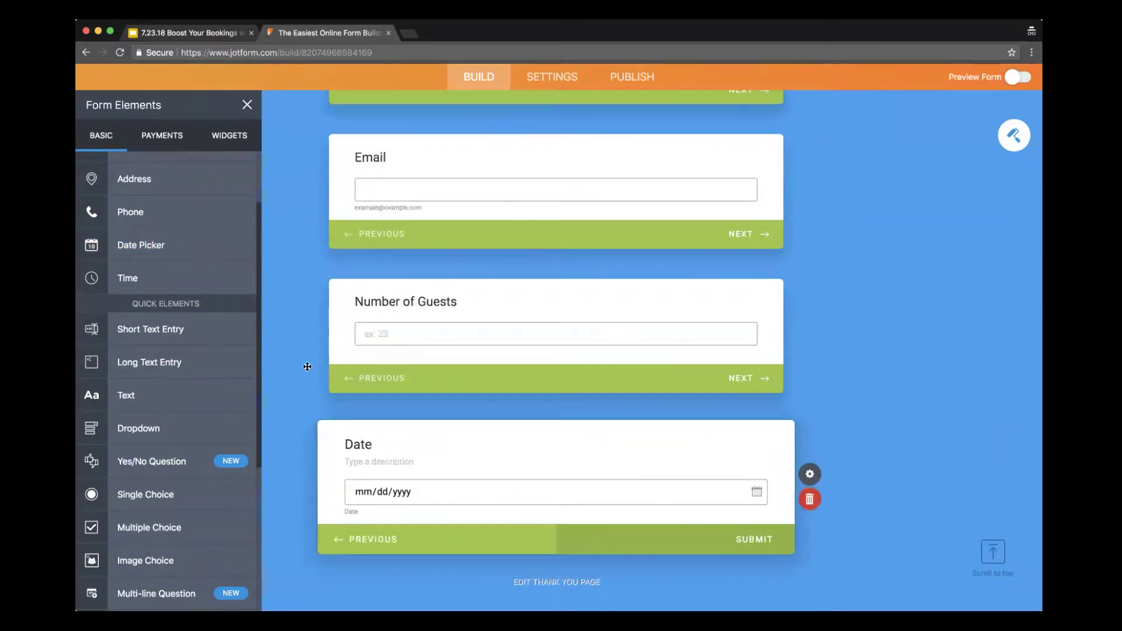
pyautogui.moveTo(141, 244); pyautogui.dragTo(377, 571)
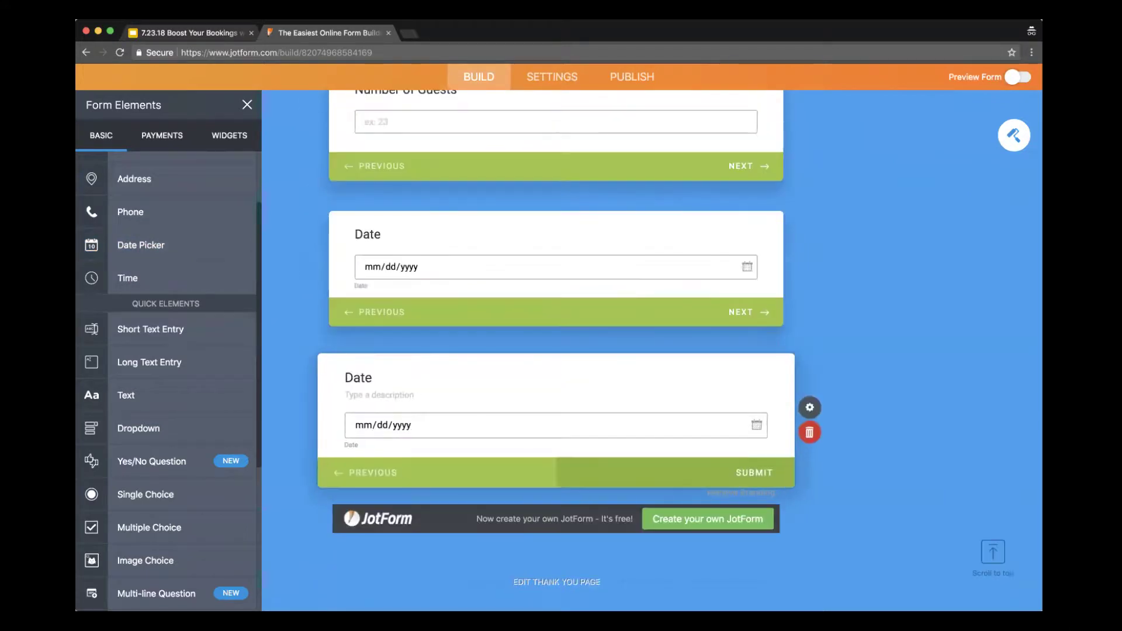
pyautogui.click(358, 236)
pyautogui.click(350, 232)
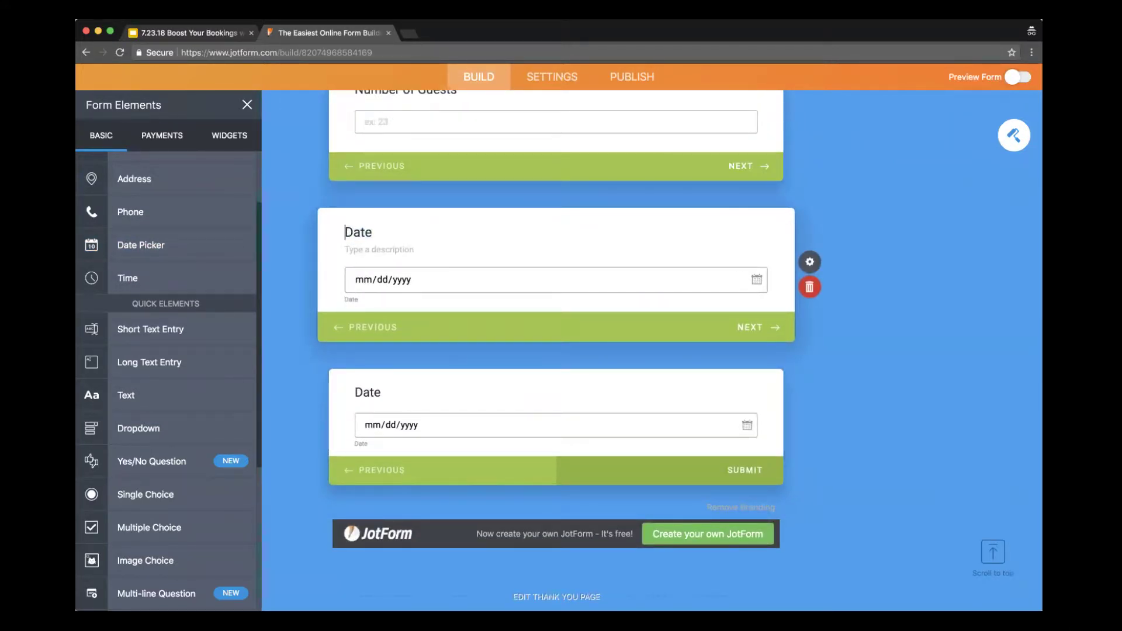
pyautogui.write('Arrival')
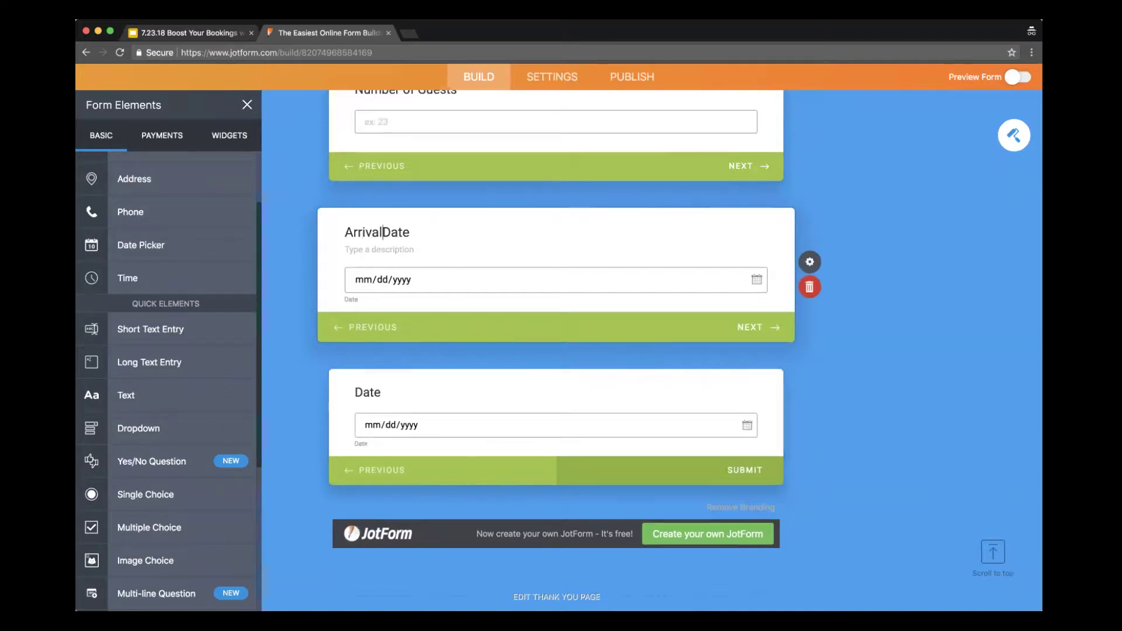
pyautogui.click(354, 390)
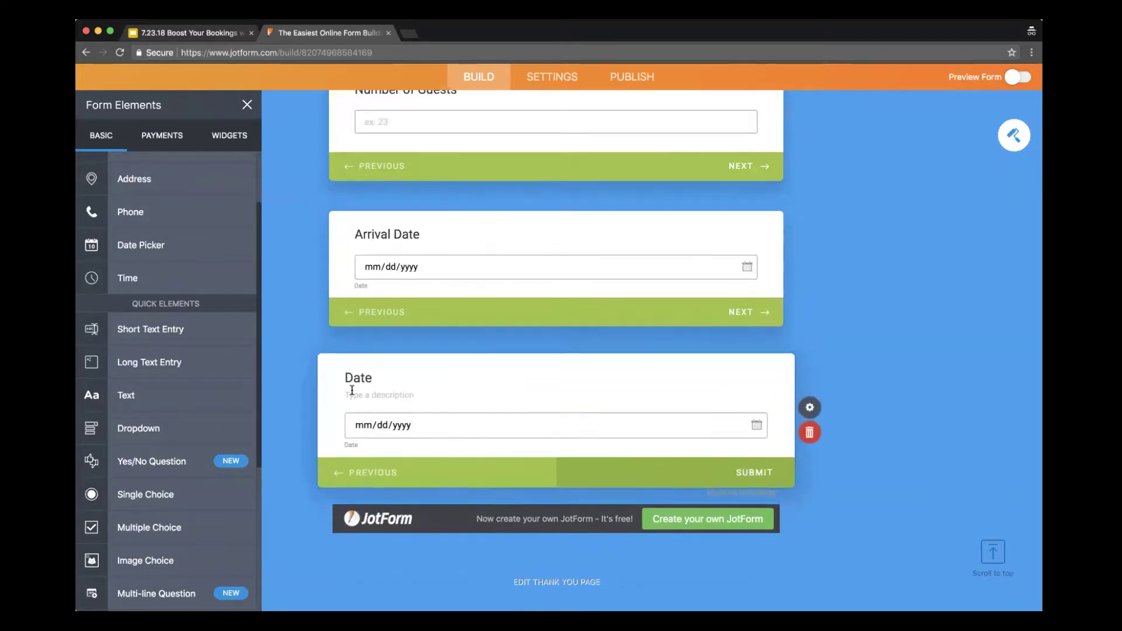
pyautogui.doubleClick(347, 377)
pyautogui.click(346, 378)
pyautogui.write('Departure')
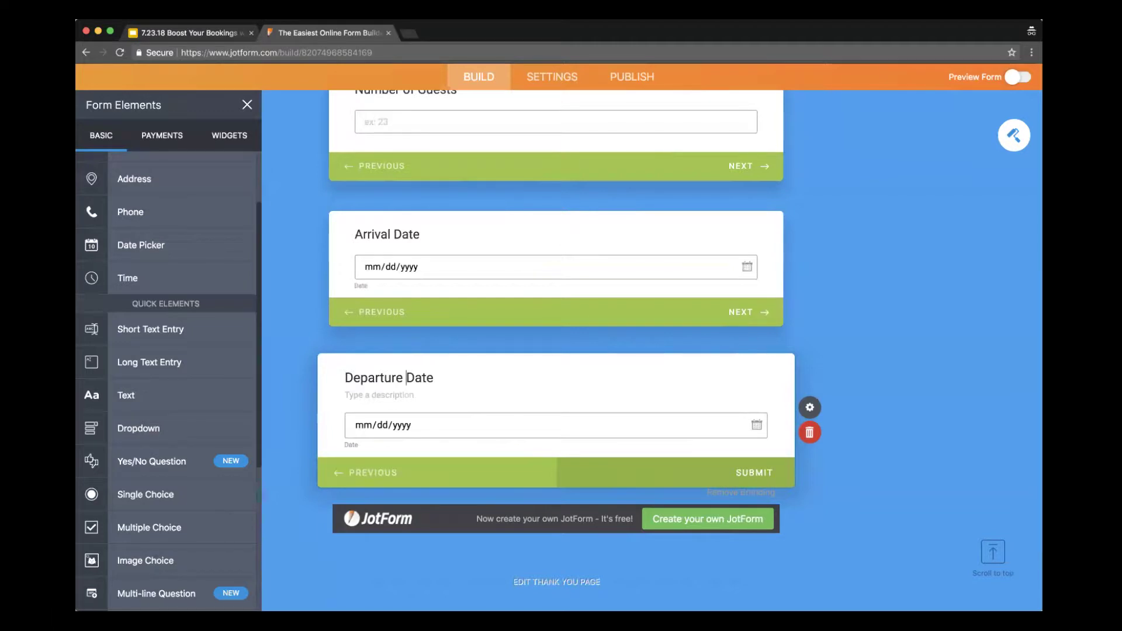
pyautogui.scroll(2, 158, 280)
pyautogui.moveTo(158, 276); pyautogui.dragTo(350, 462)
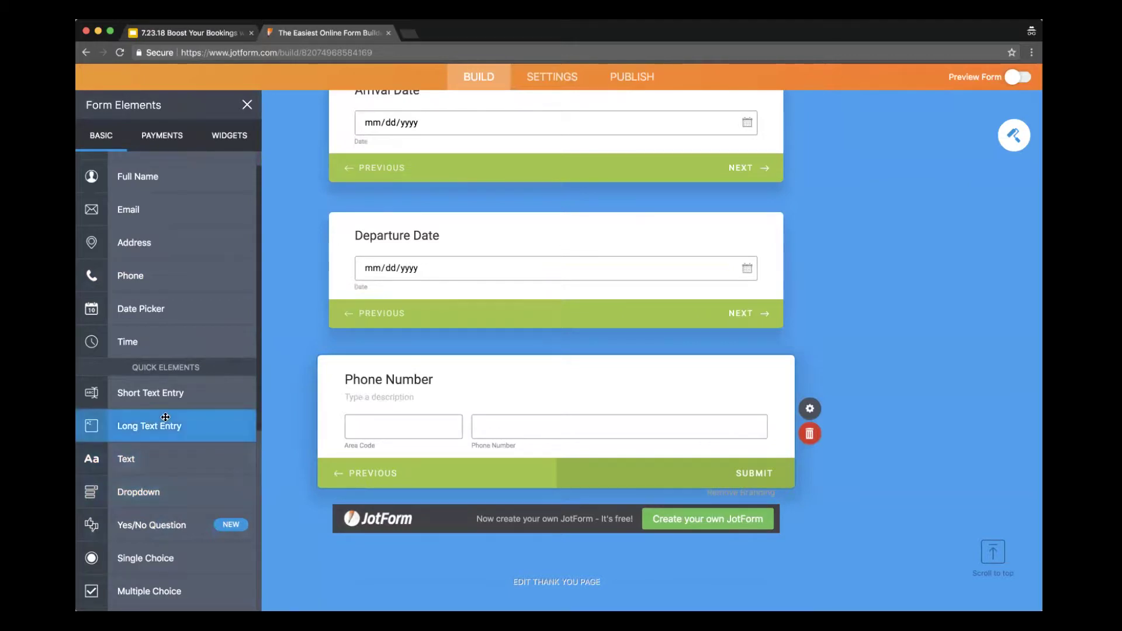
# Step: Add an untitled Long Text Entry question below Phone Number
pyautogui.moveTo(171, 427); pyautogui.dragTo(543, 478)
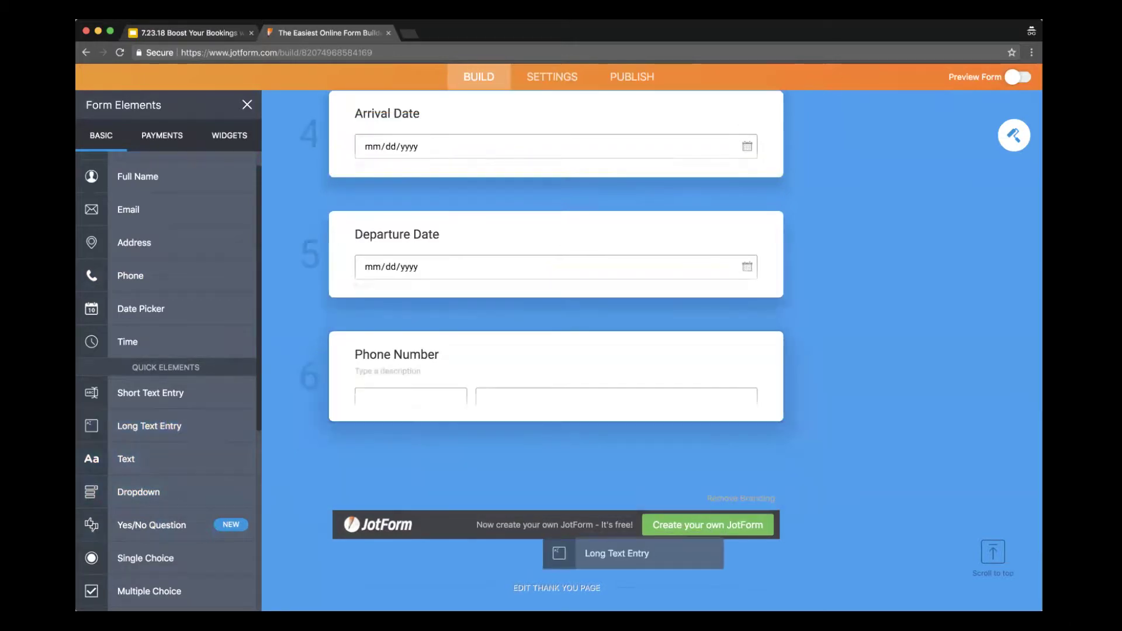
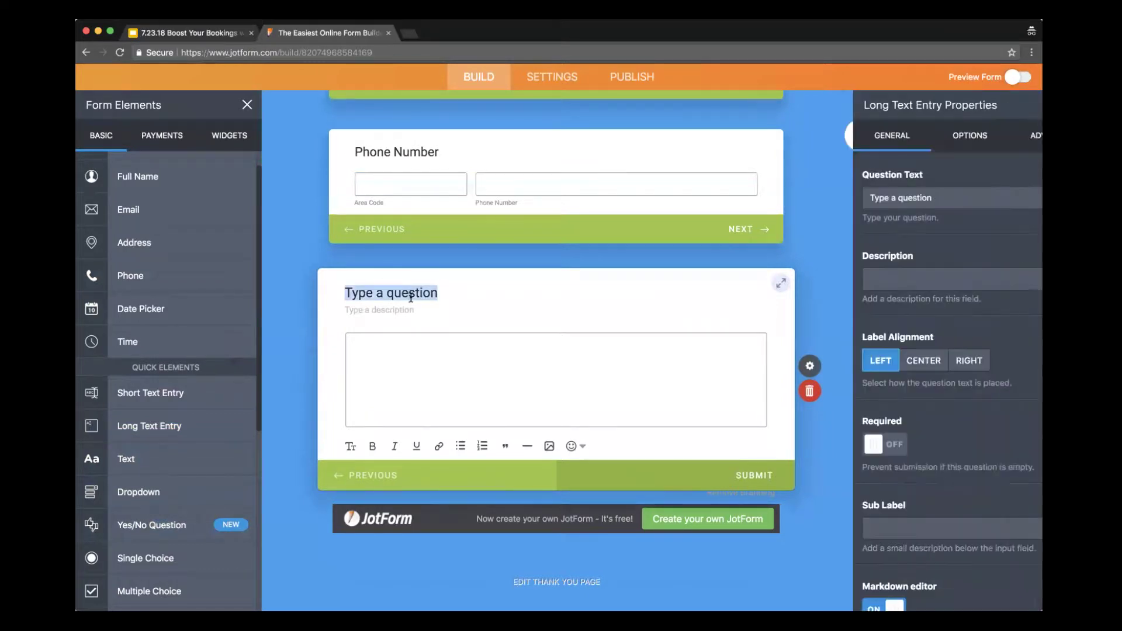
pyautogui.write('Spec')
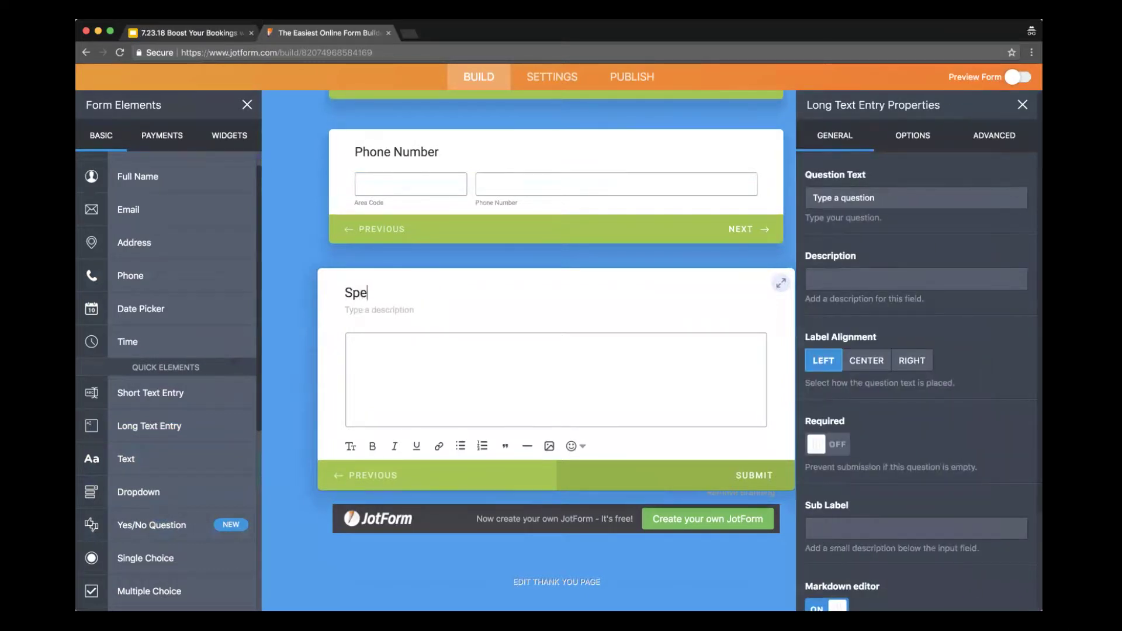
pyautogui.write('ial Re')
pyautogui.write('quests')
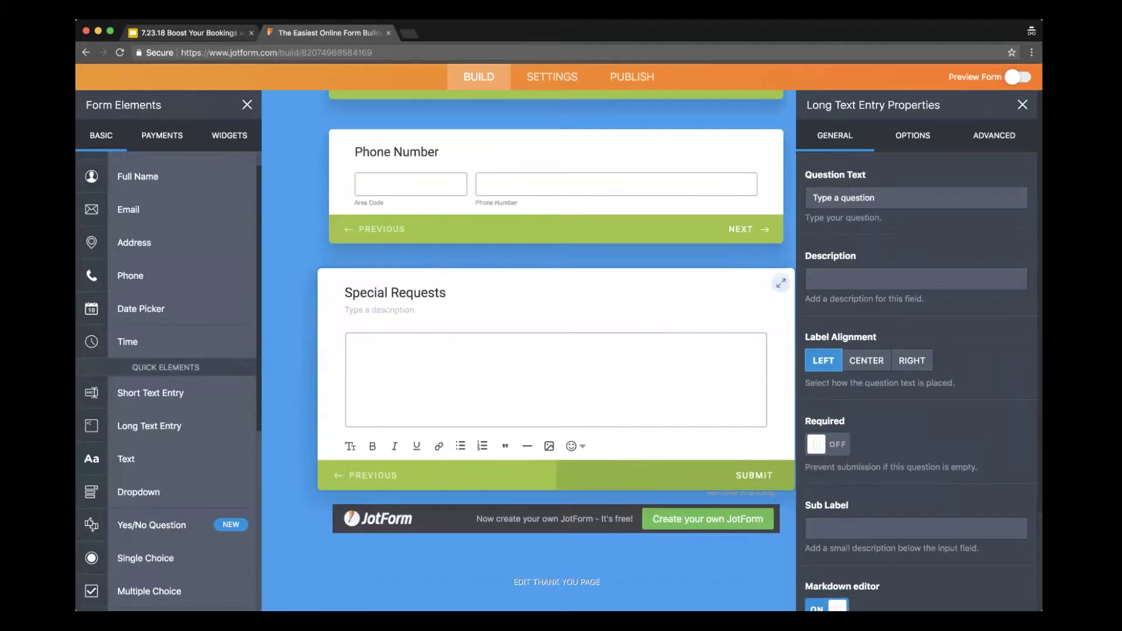
# Step: Centre the Special Requests question label and close its Long Text Entry properties
pyautogui.click(867, 361)
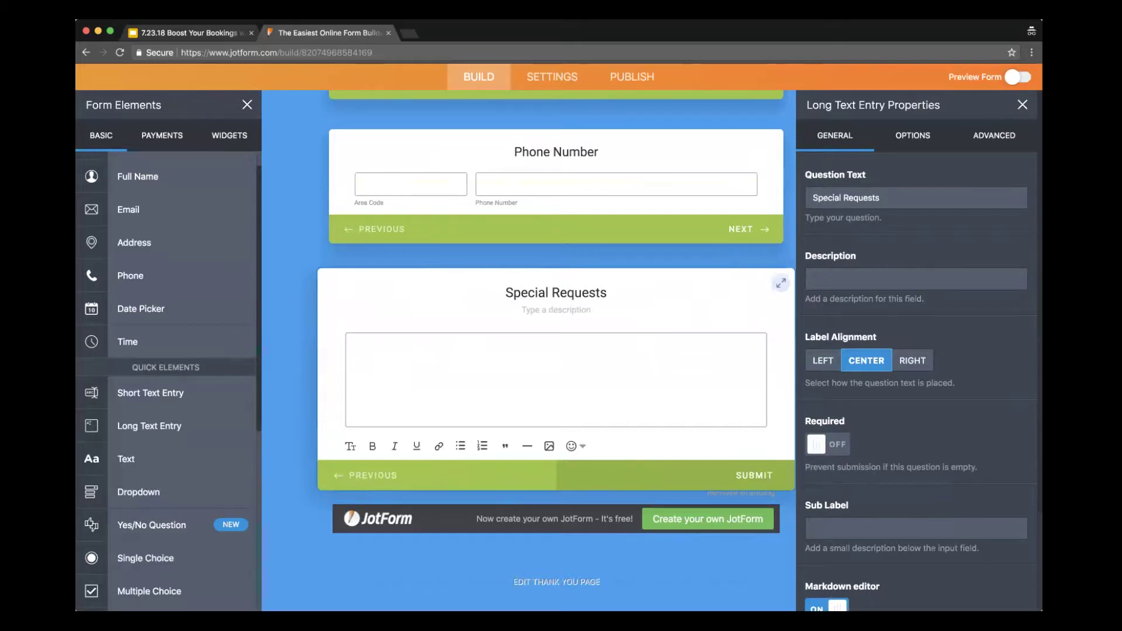
pyautogui.click(1022, 105)
pyautogui.scroll(5, 712, 262)
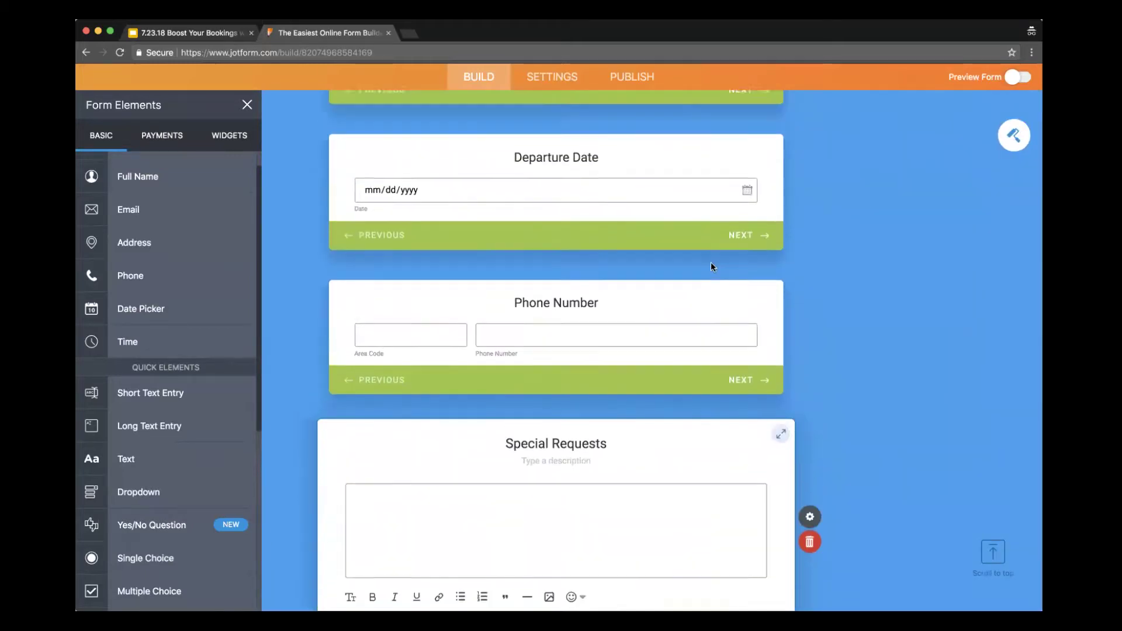
pyautogui.scroll(3, 711, 262)
pyautogui.scroll(3, 711, 263)
pyautogui.scroll(2, 711, 262)
pyautogui.scroll(2, 711, 262)
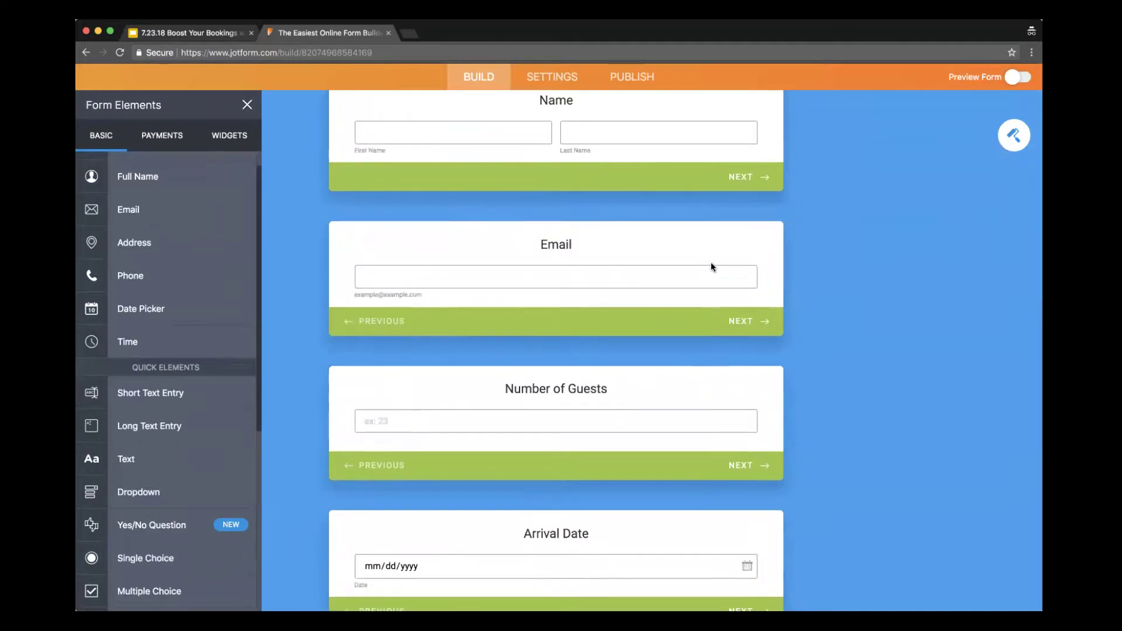
pyautogui.scroll(2, 711, 263)
pyautogui.scroll(2, 712, 262)
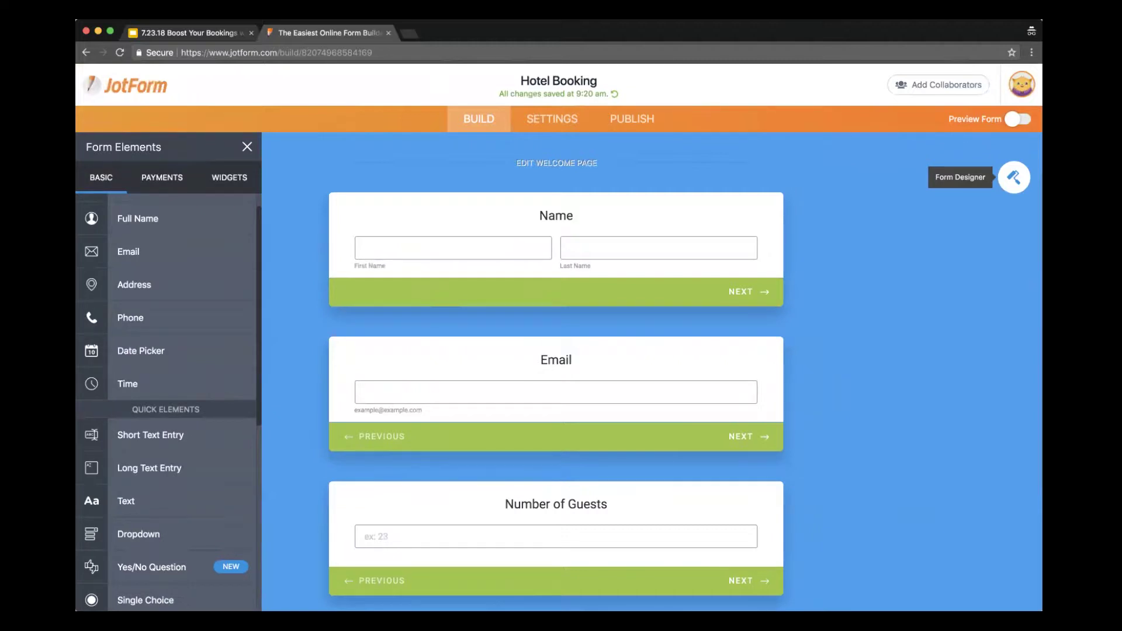
# Step: Try the red and dark-green colour themes, then settle on blue-grey with dark slate buttons
pyautogui.click(1014, 177)
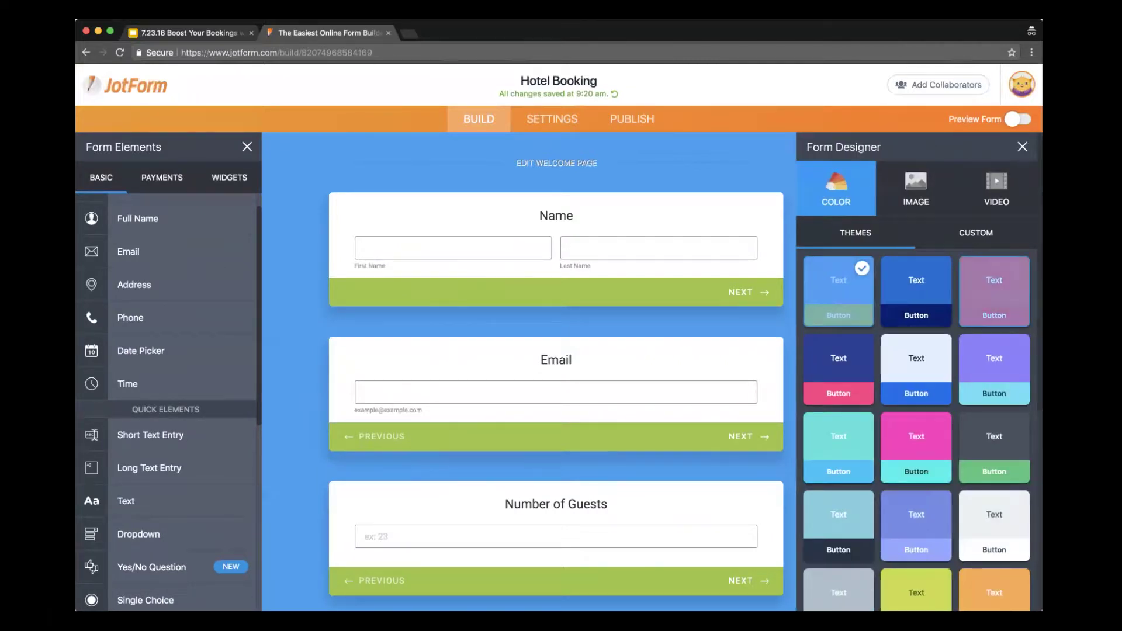
pyautogui.click(995, 448)
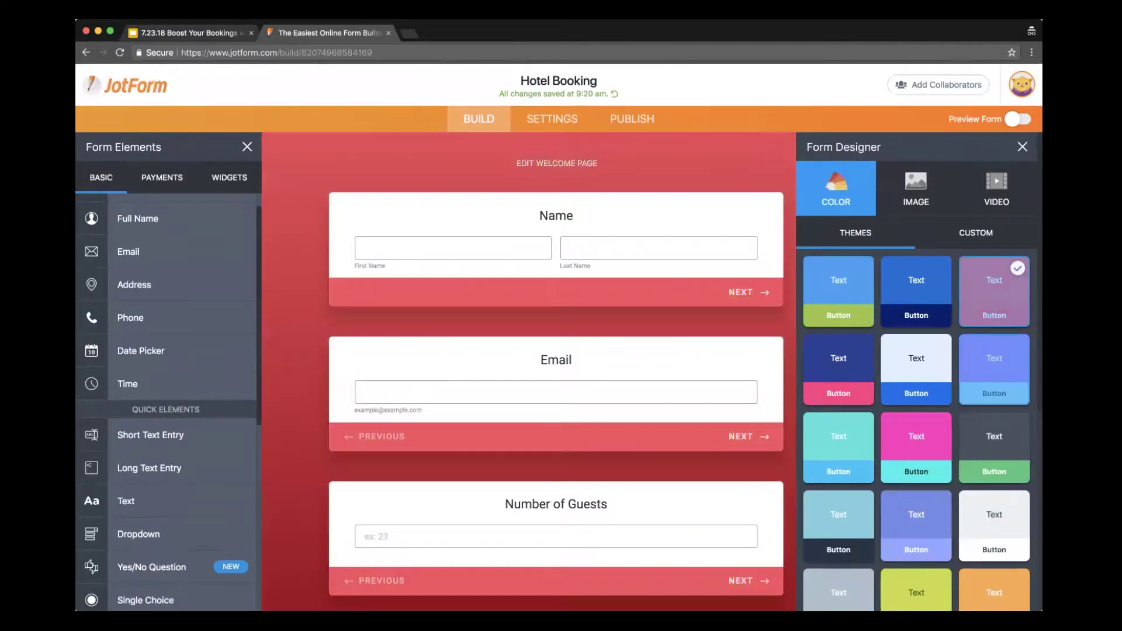
pyautogui.click(916, 491)
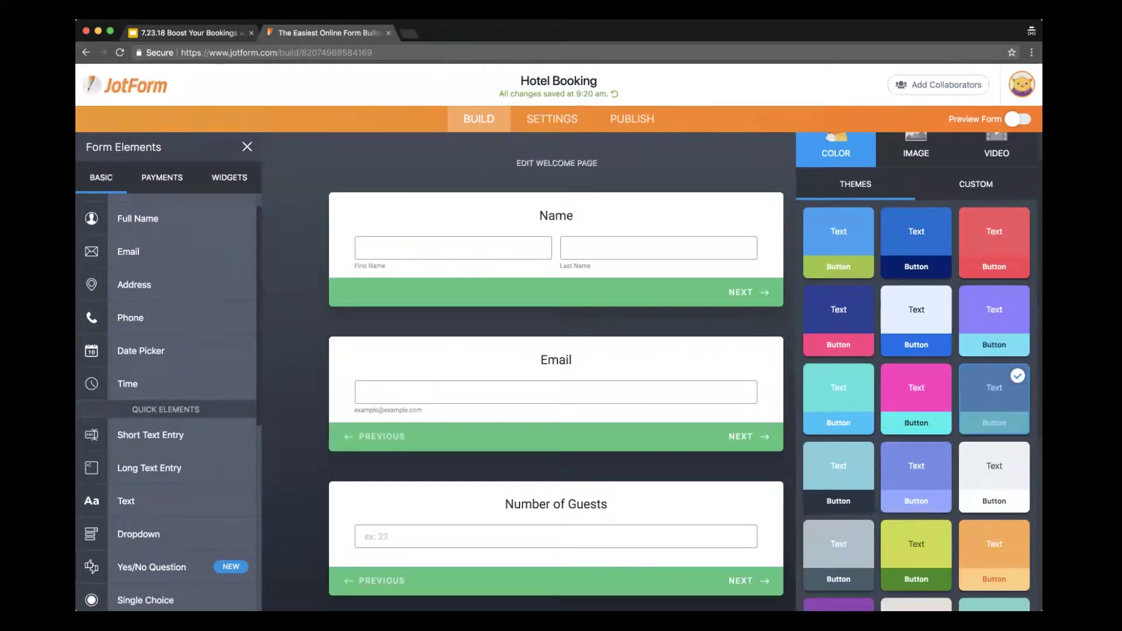
pyautogui.scroll(-3, 916, 439)
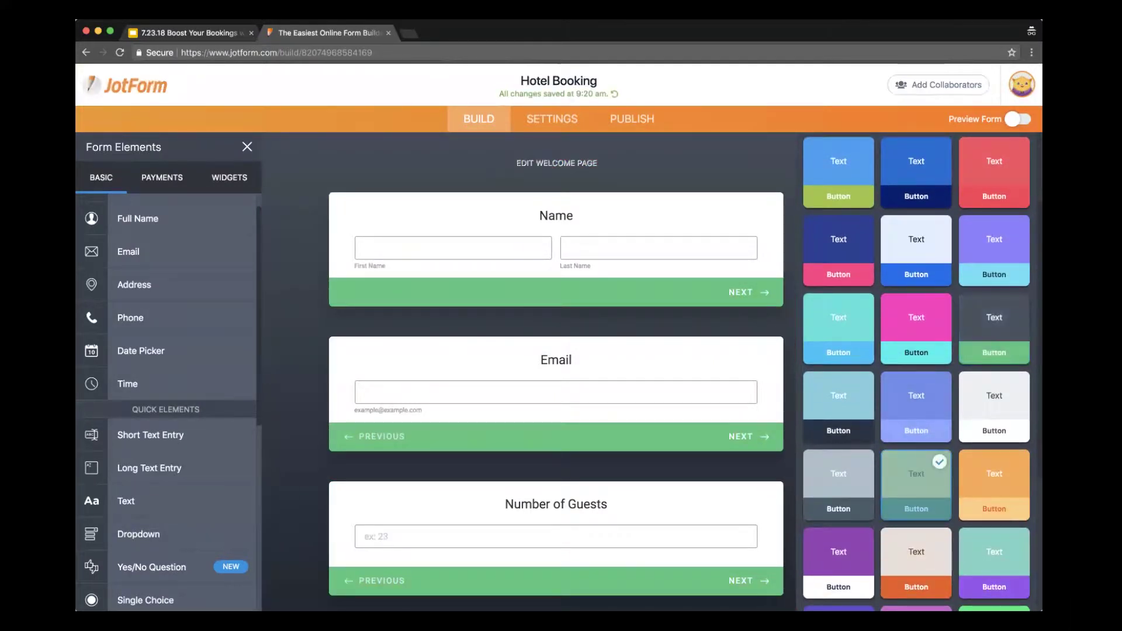
pyautogui.click(838, 484)
pyautogui.scroll(3, 839, 484)
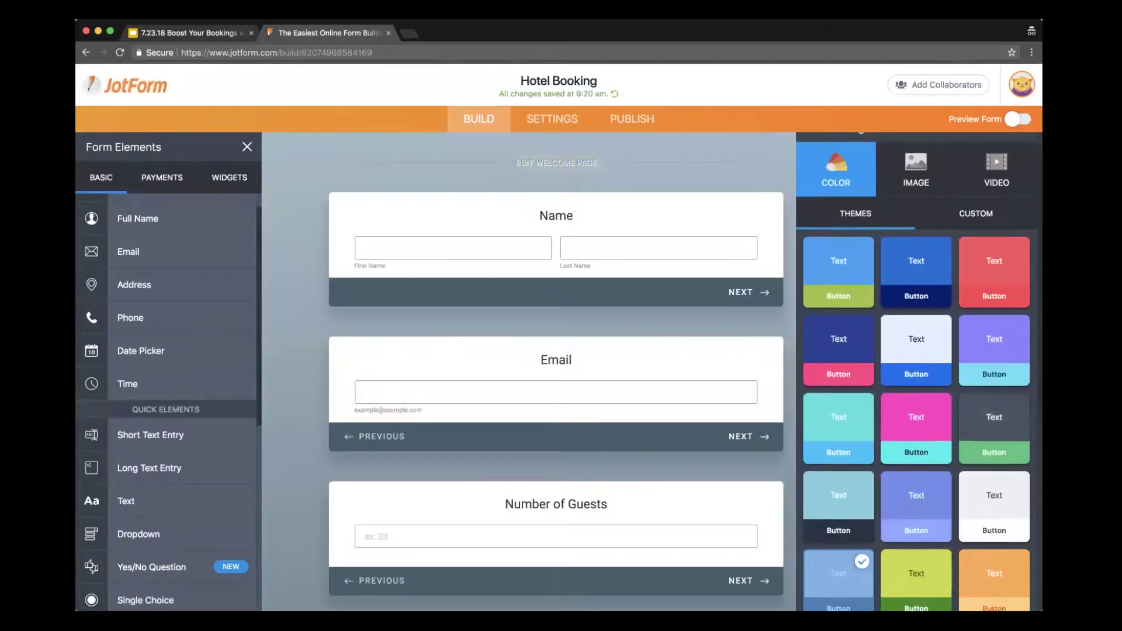
# Step: Preview the image and video backgrounds, then apply the purple colour theme with light cyan buttons
pyautogui.click(916, 180)
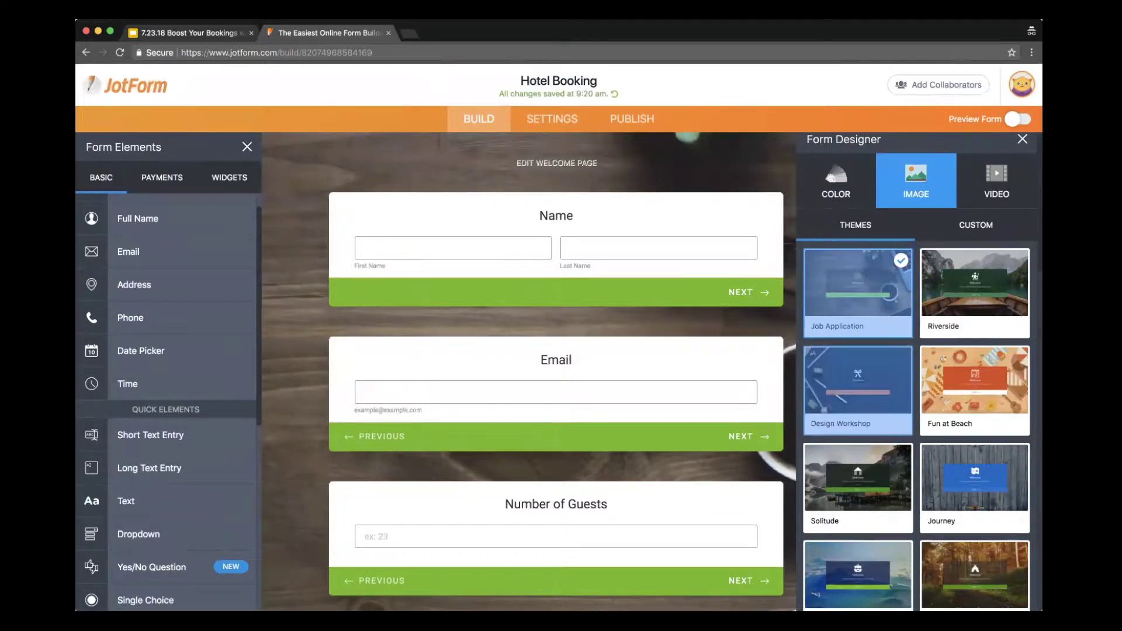
pyautogui.scroll(-3, 917, 396)
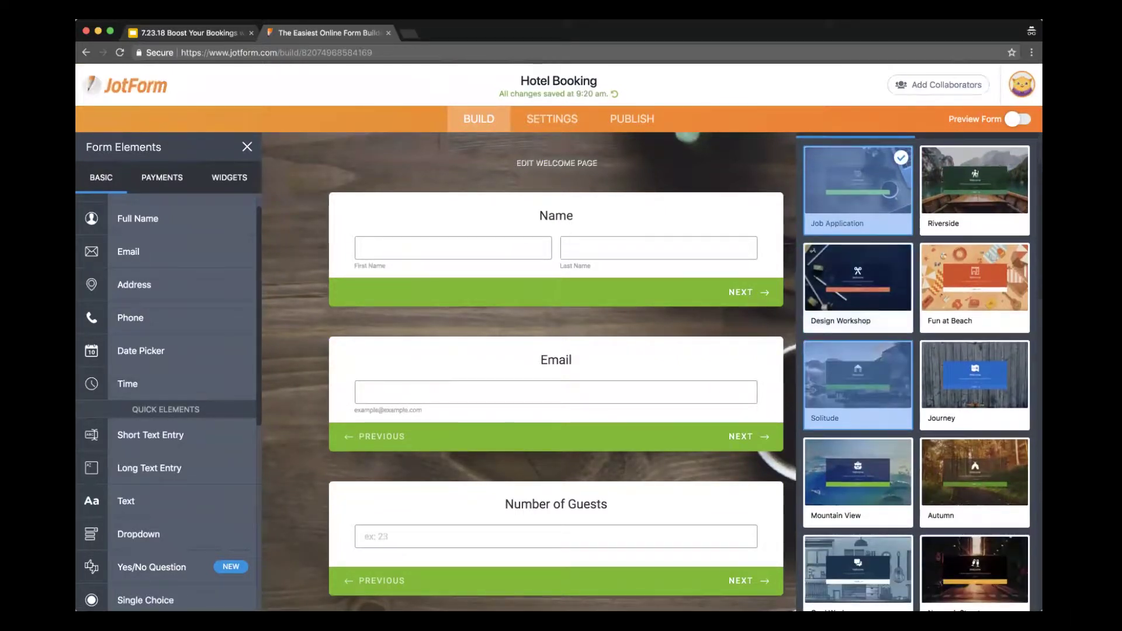
pyautogui.scroll(3, 916, 395)
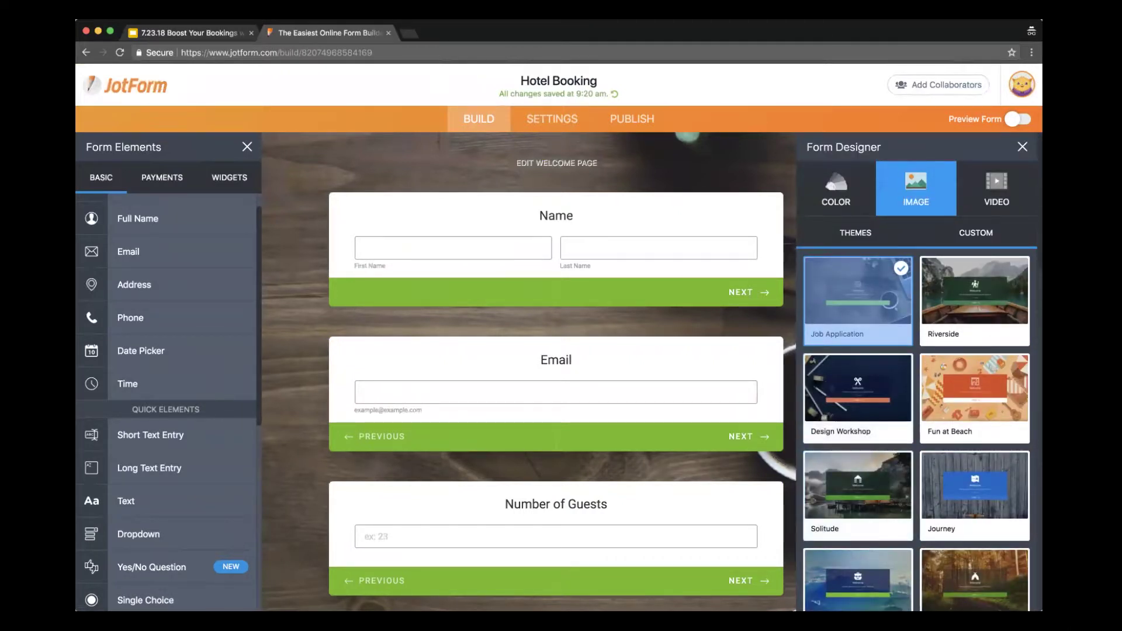
pyautogui.click(997, 189)
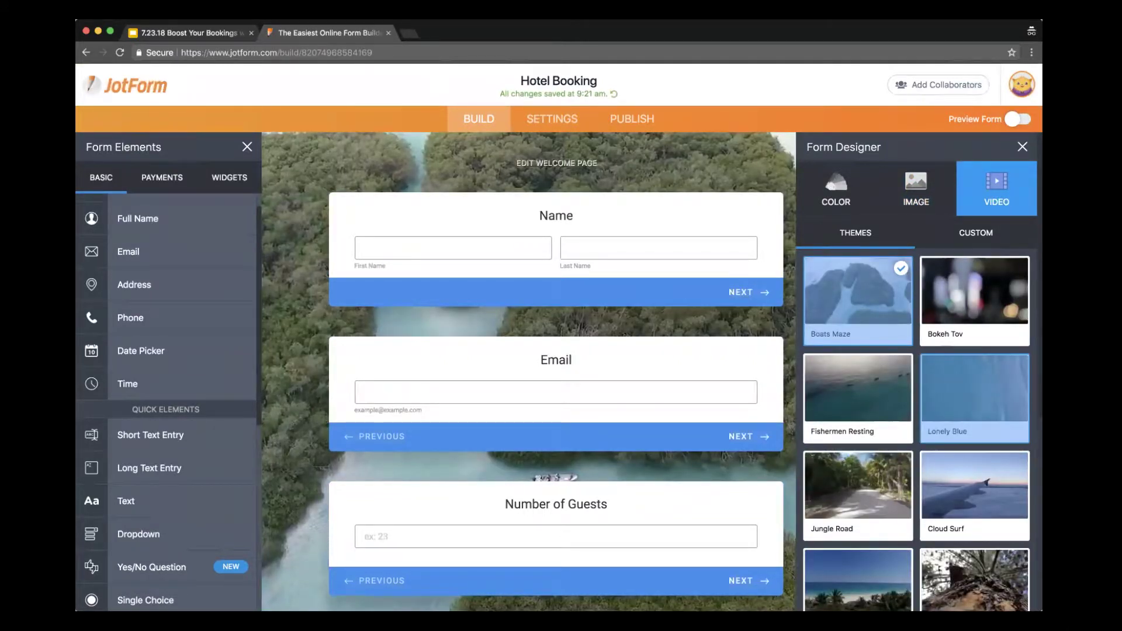
pyautogui.scroll(-2, 974, 394)
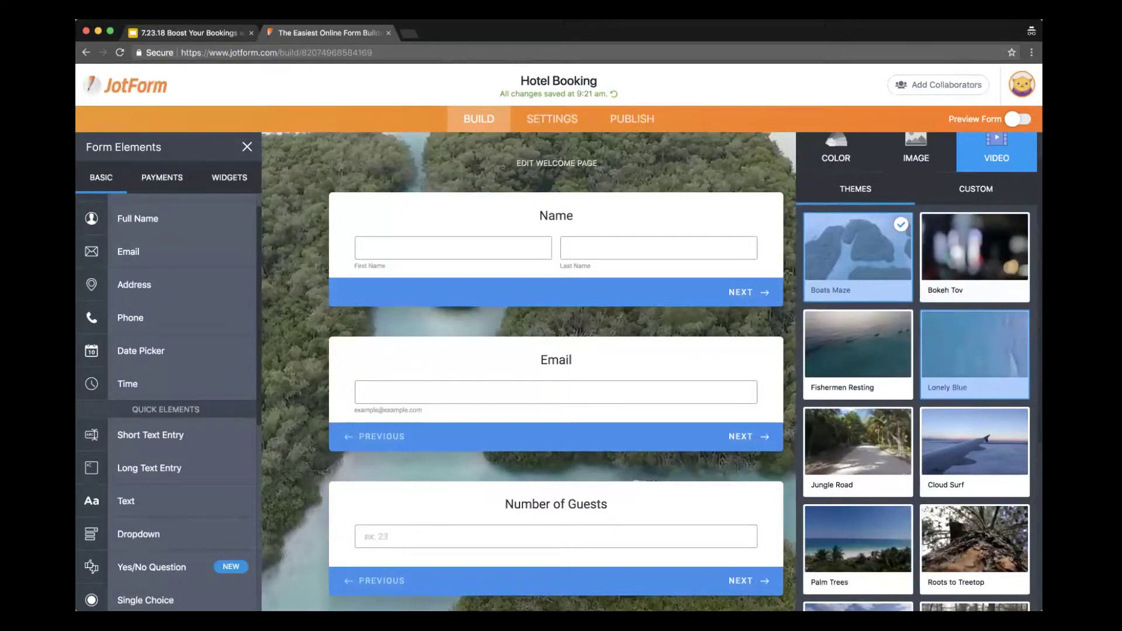
pyautogui.scroll(3, 1014, 364)
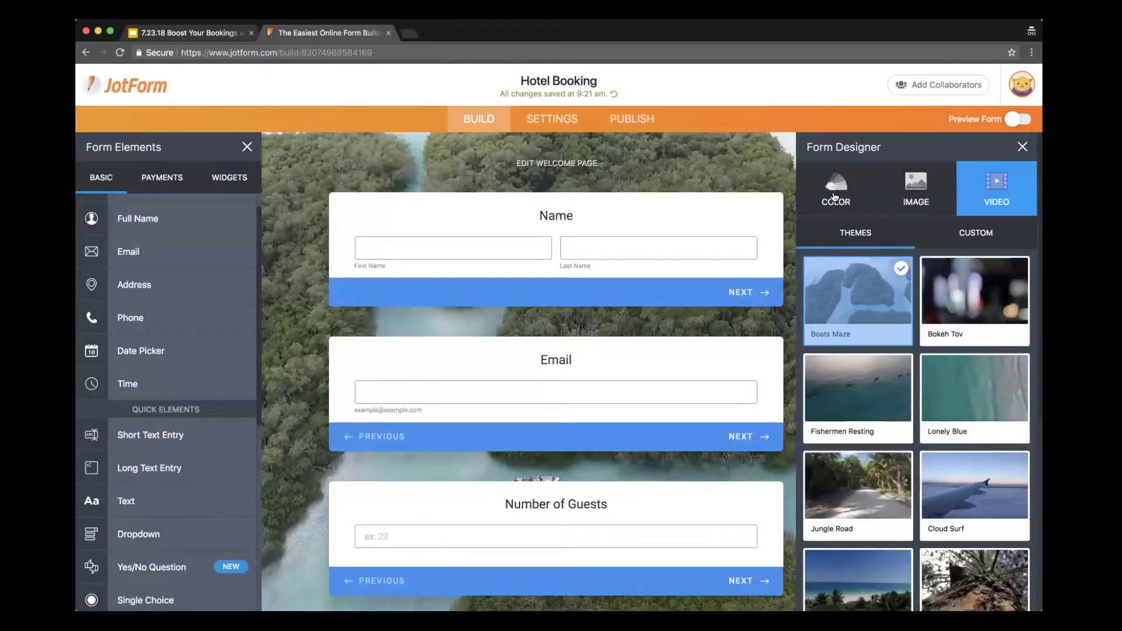
pyautogui.click(835, 197)
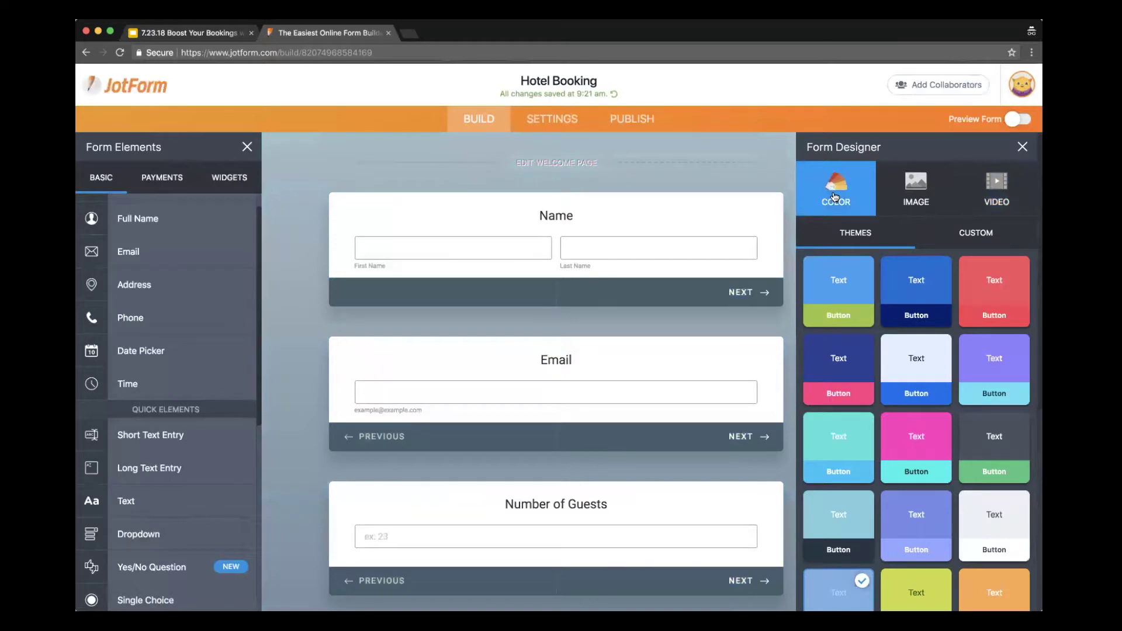
pyautogui.scroll(-1, 985, 443)
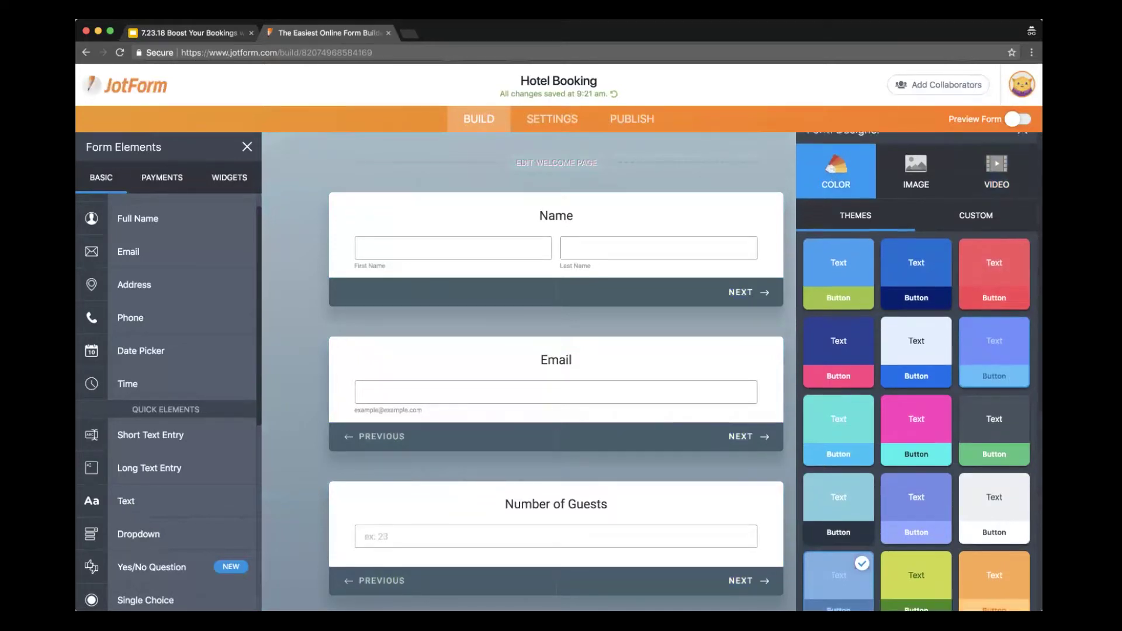
pyautogui.scroll(-3, 985, 443)
pyautogui.scroll(-3, 986, 443)
pyautogui.scroll(-3, 986, 443)
pyautogui.scroll(-2, 986, 443)
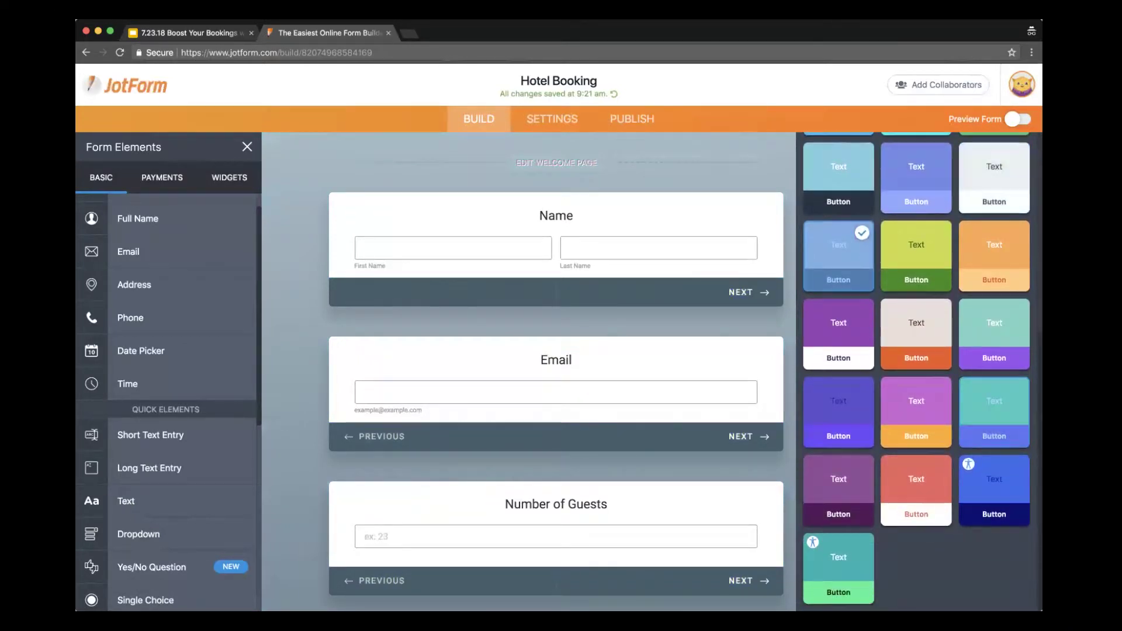
pyautogui.scroll(3, 986, 443)
pyautogui.scroll(3, 986, 442)
pyautogui.scroll(2, 986, 444)
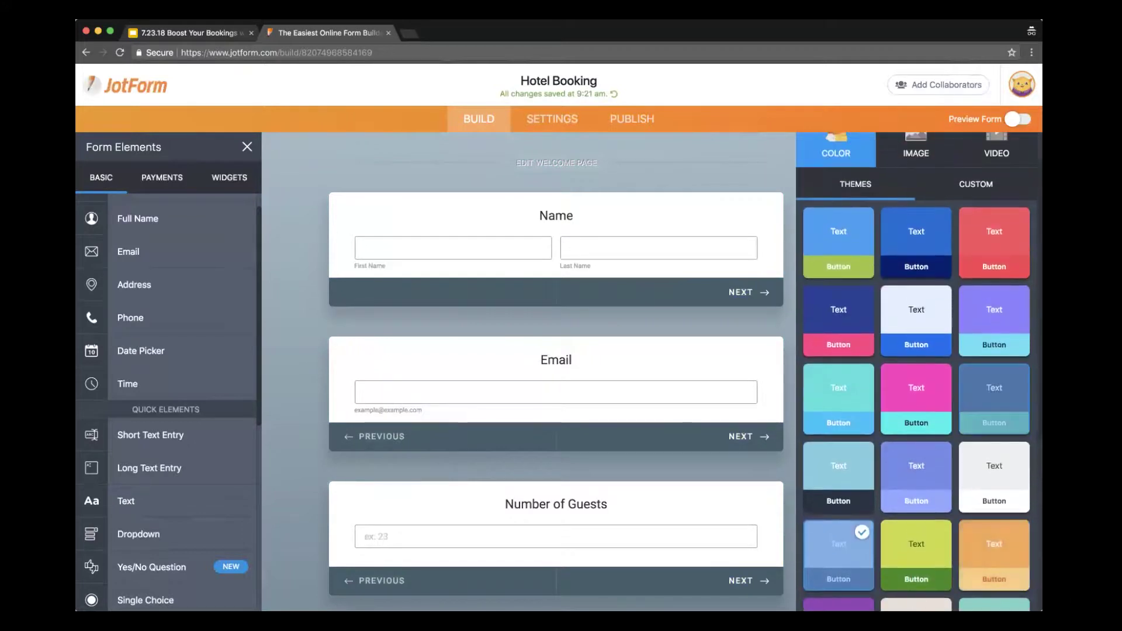
pyautogui.click(994, 320)
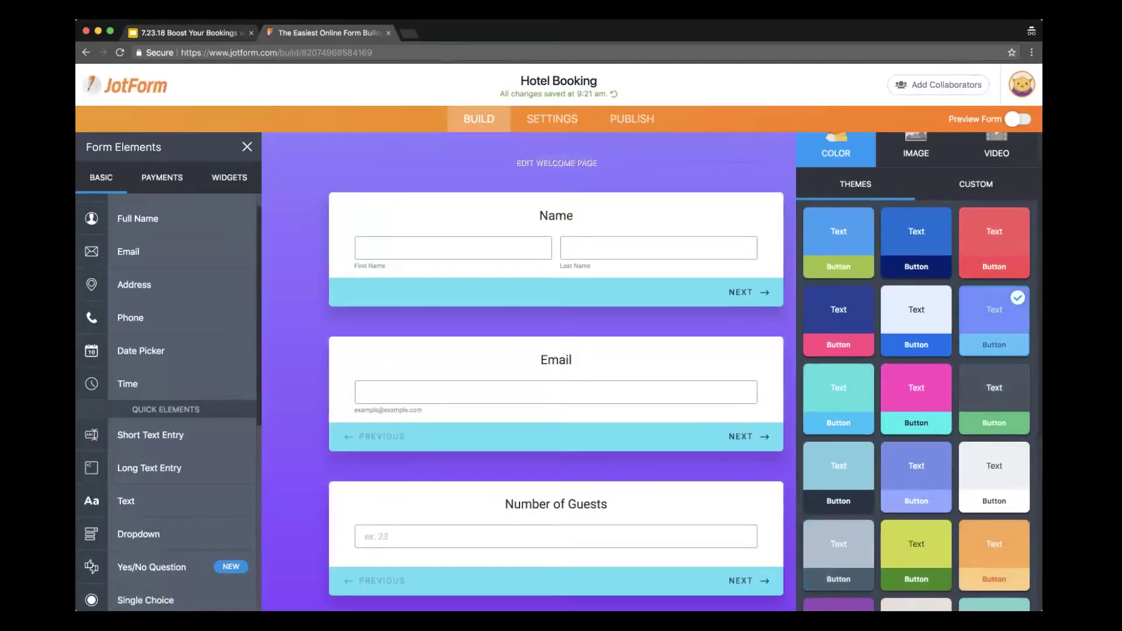
# Step: Change the welcome heading to 'Welcome to my hotel booking form' and go to Publish
pyautogui.click(581, 163)
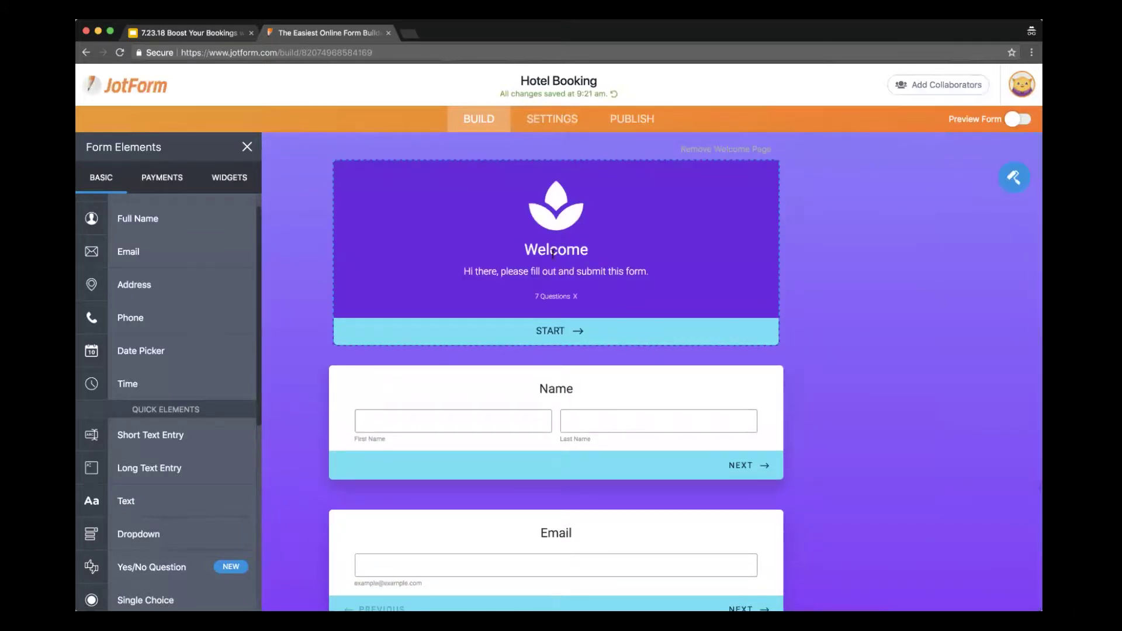
pyautogui.click(597, 255)
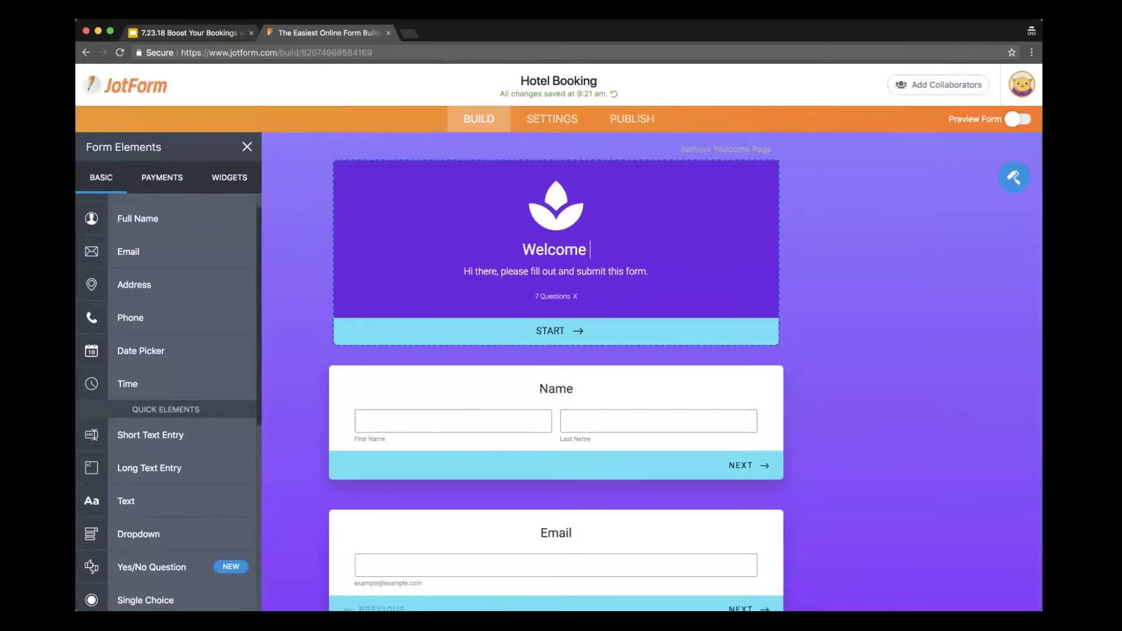
pyautogui.write('to my h')
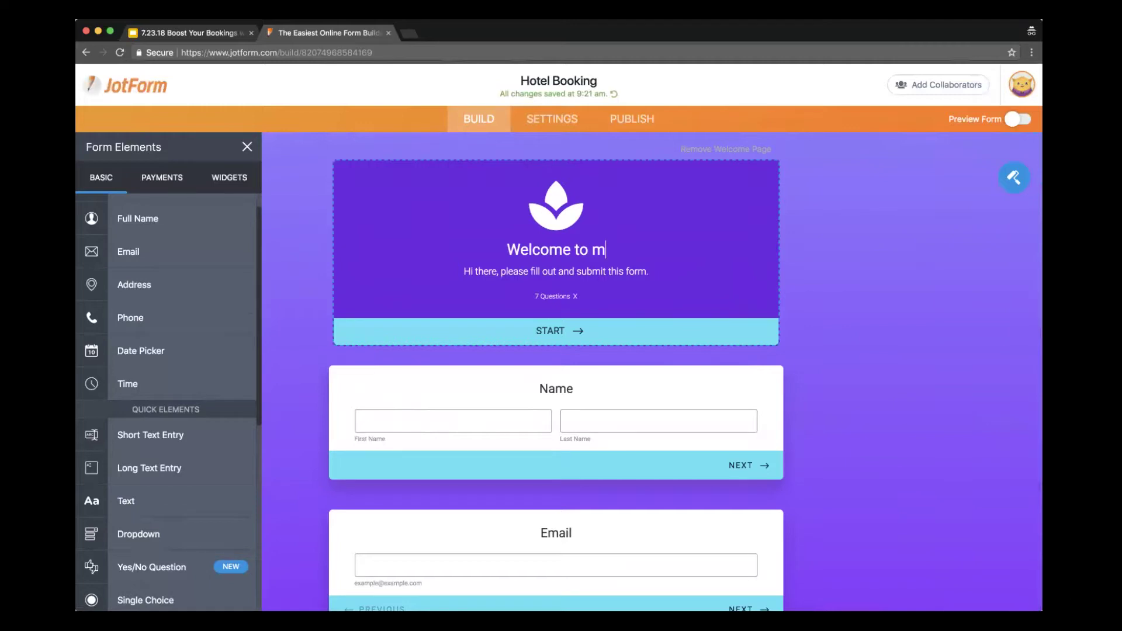
pyautogui.write('ot')
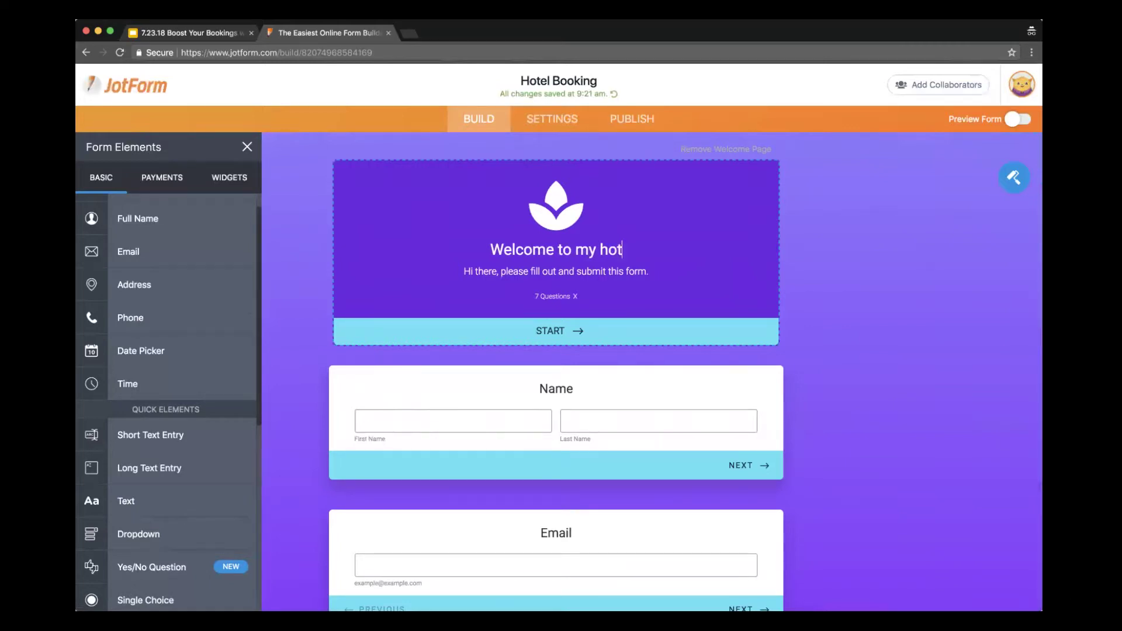
pyautogui.write('el booking fr')
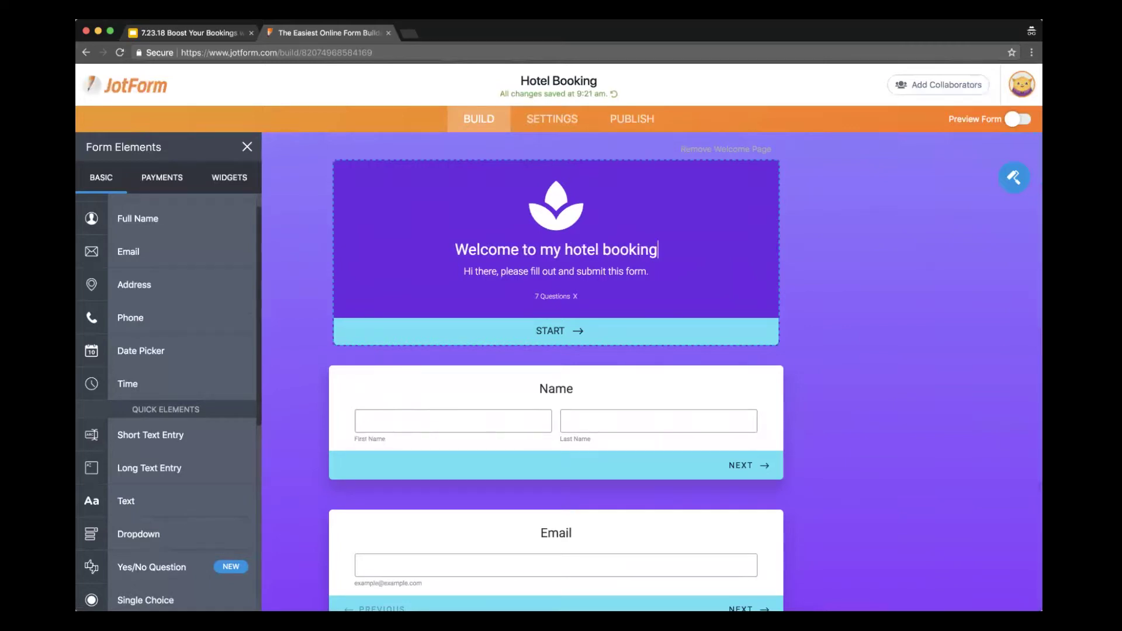
pyautogui.press('BackSpace')
pyautogui.write('orm')
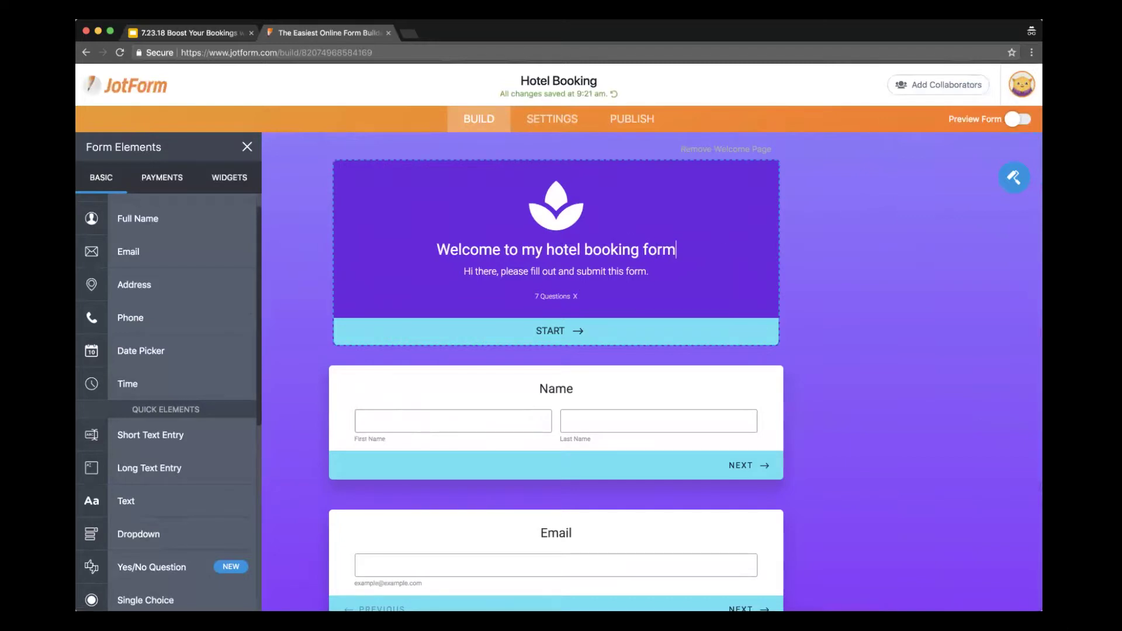
pyautogui.click(631, 120)
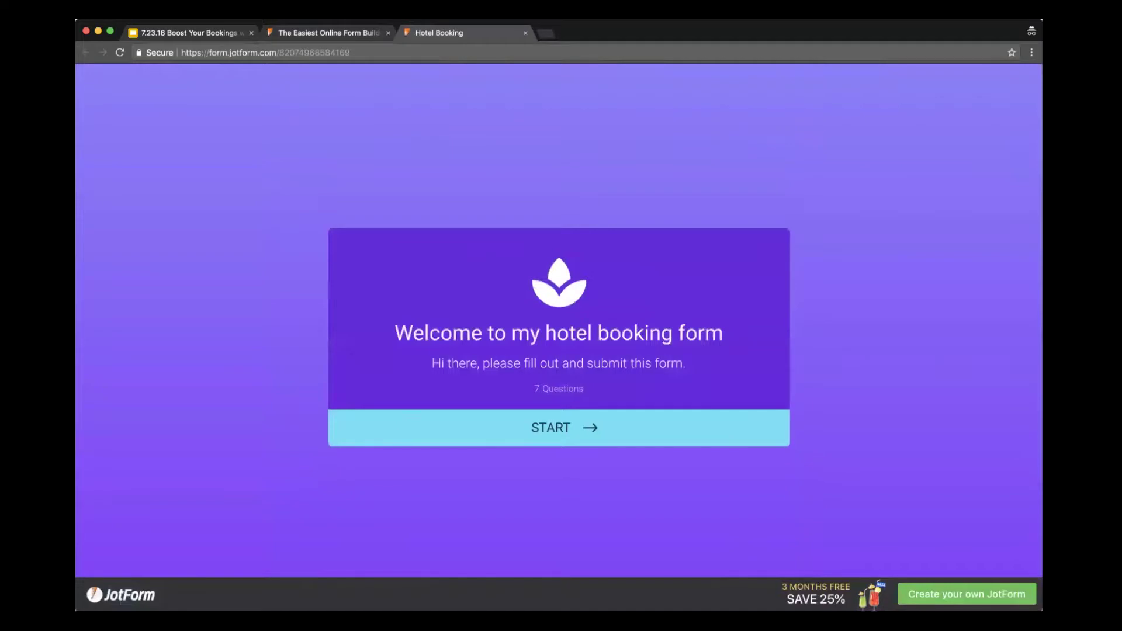
# Step: Start the live form and advance past the Name question
pyautogui.click(561, 428)
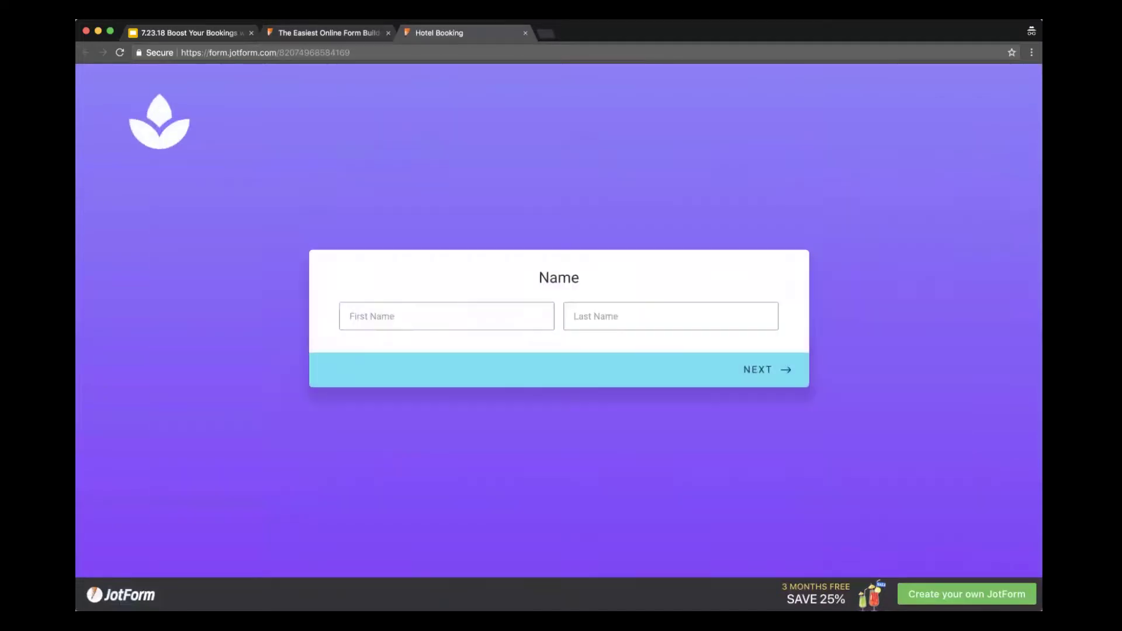
pyautogui.click(763, 373)
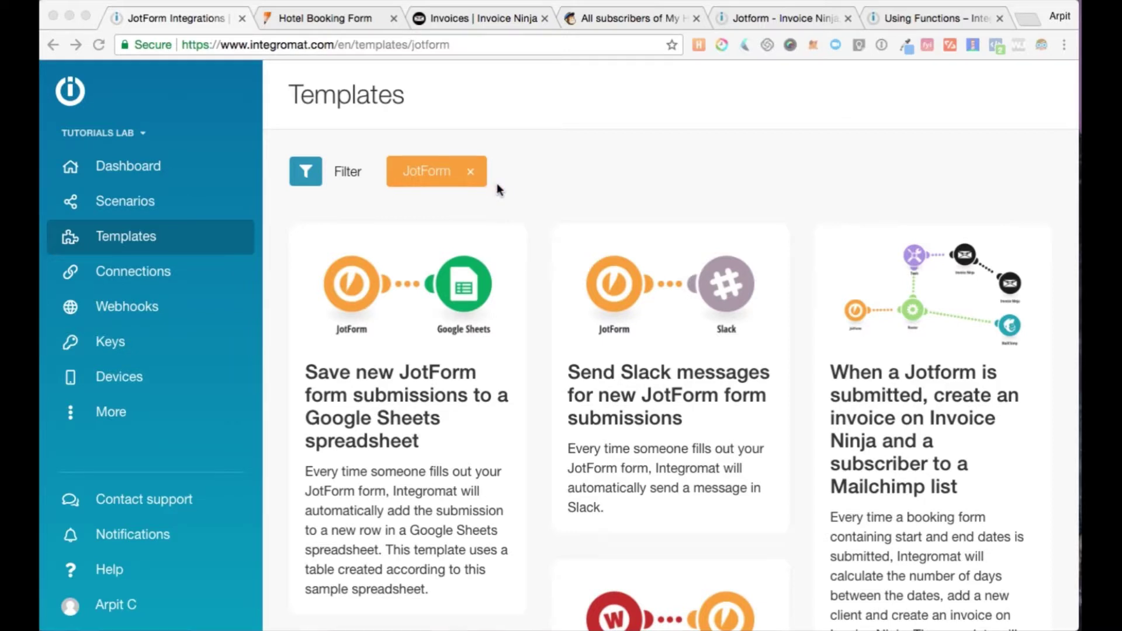
pyautogui.scroll(-2, 726, 201)
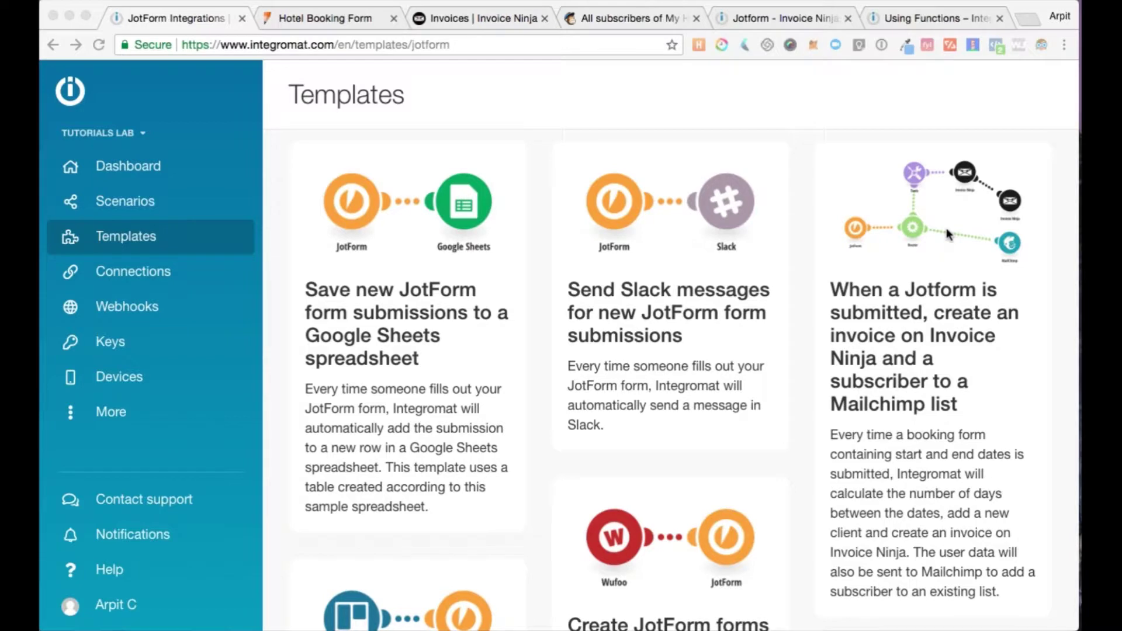
# Step: Open the 'When a Jotform is submitted, create an invoice on Invoice Ninja…' template
pyautogui.click(871, 273)
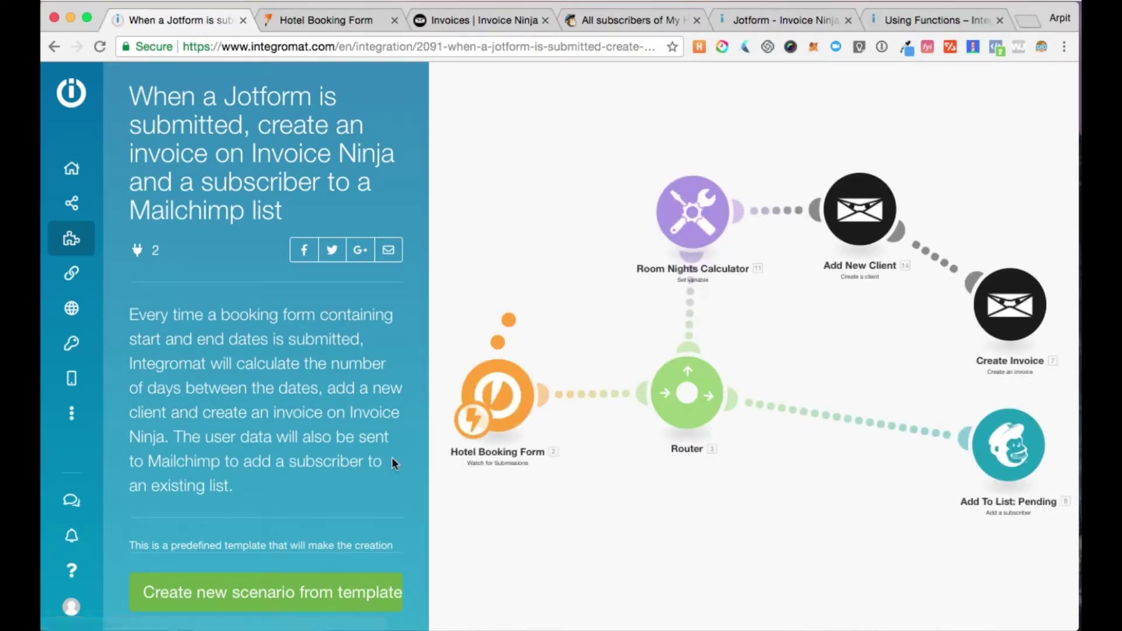
# Step: Start a new scenario from the template in the Tutorials Lab organization
pyautogui.click(227, 598)
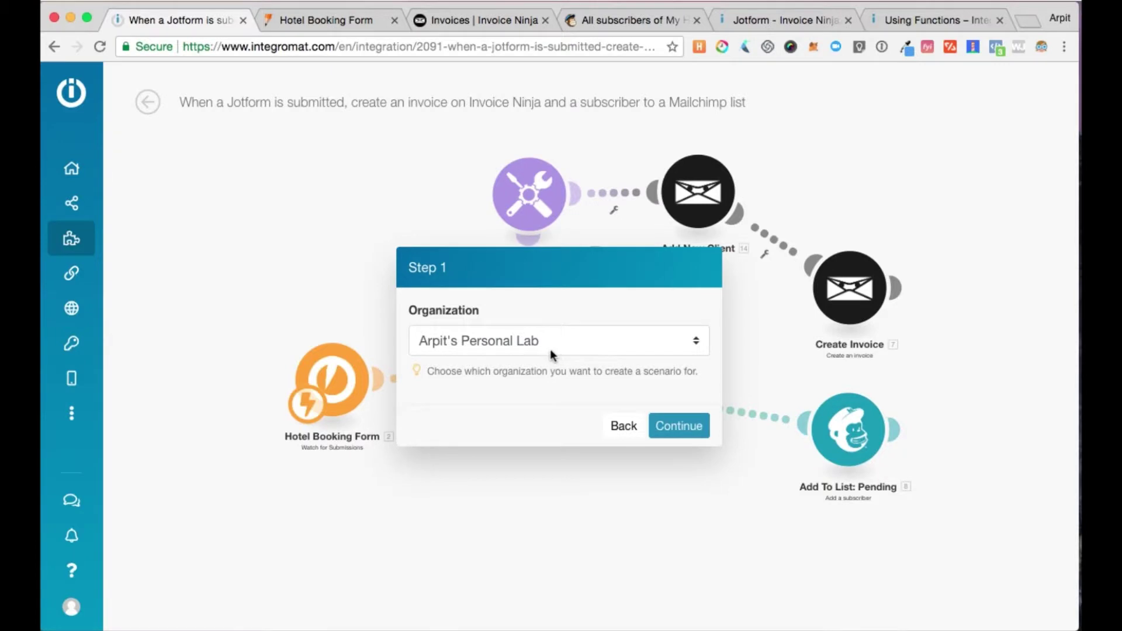
pyautogui.click(550, 343)
pyautogui.click(460, 391)
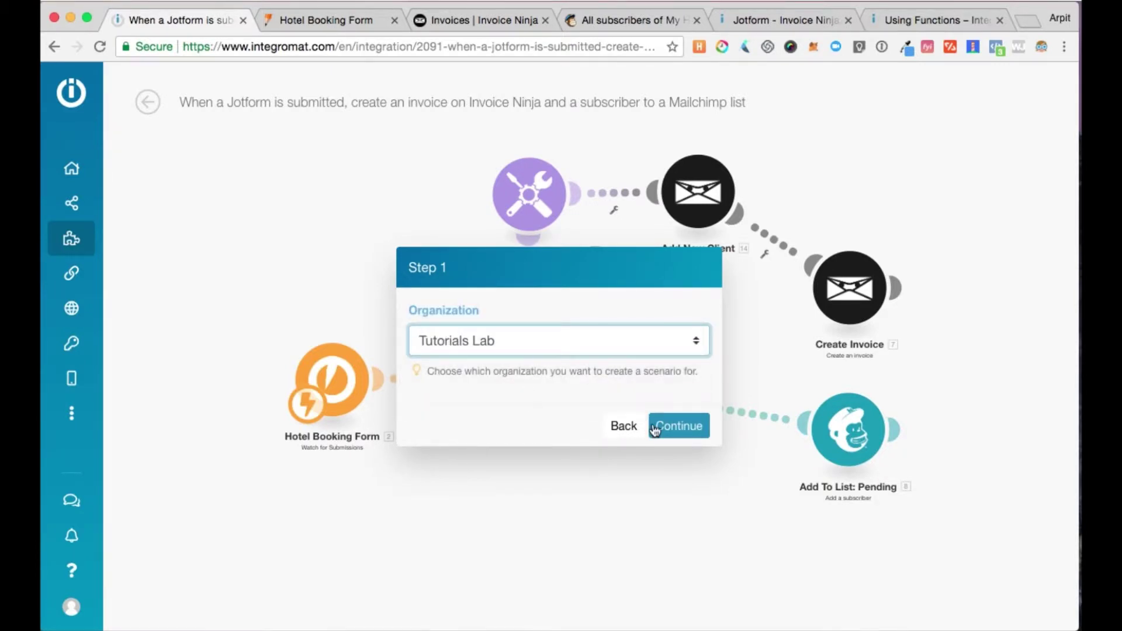
pyautogui.click(655, 429)
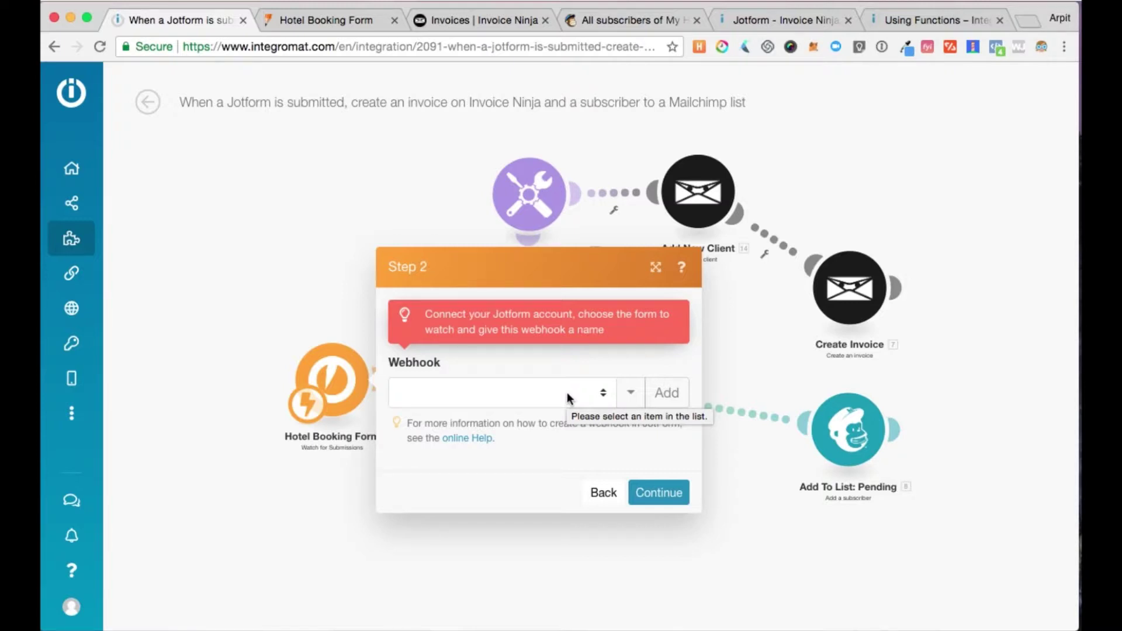
# Step: Attach the Hotel Booking Form webhook and continue the setup
pyautogui.click(567, 392)
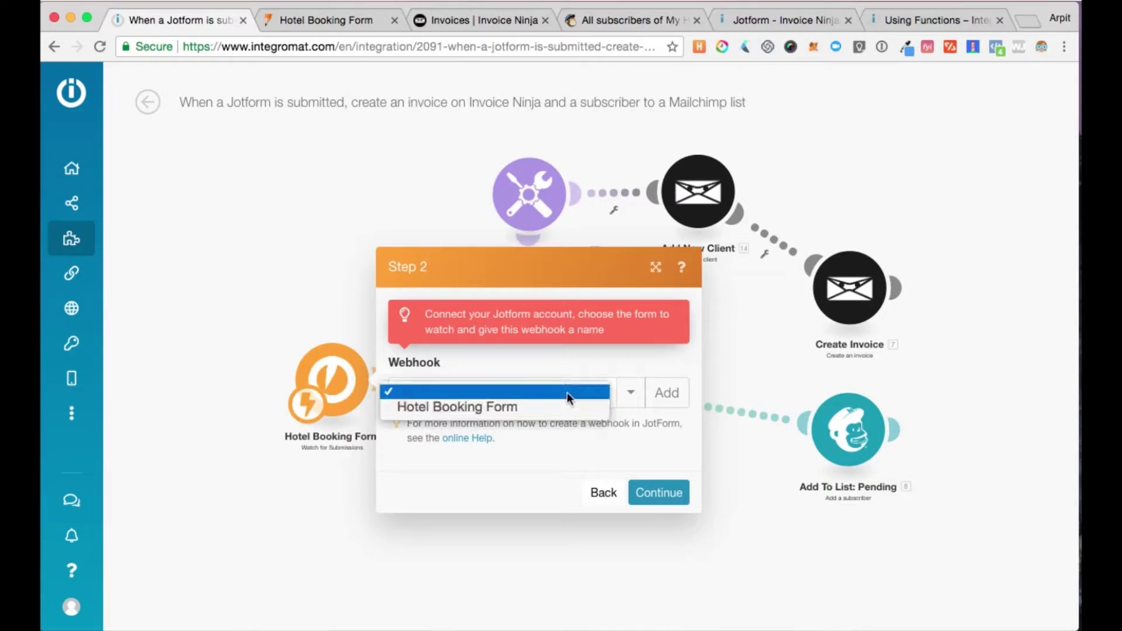
pyautogui.click(490, 410)
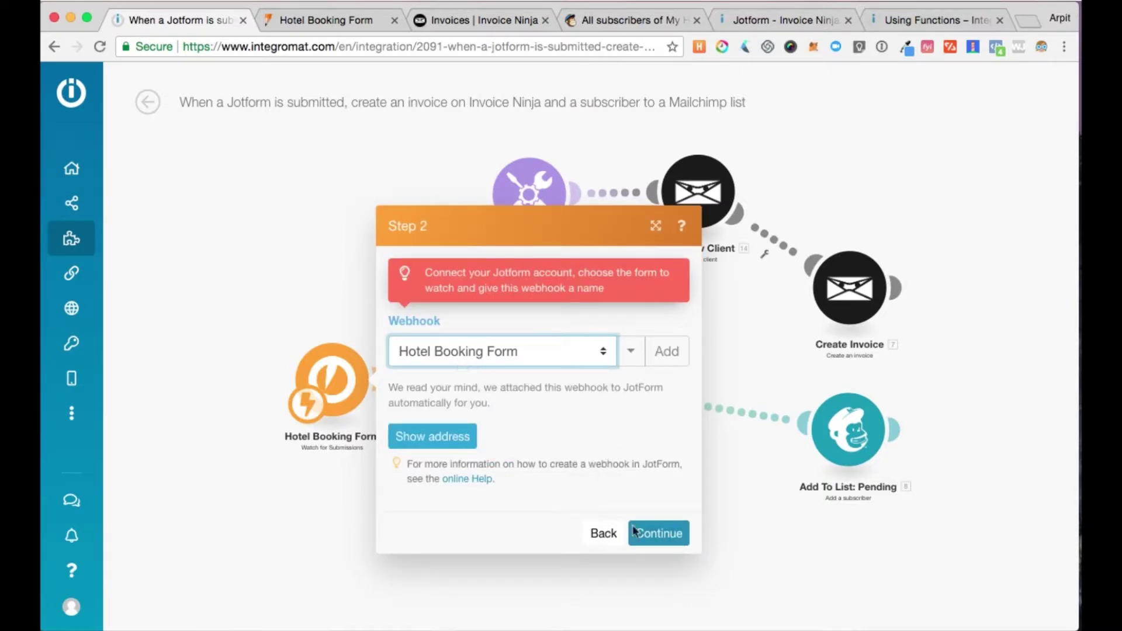
pyautogui.click(663, 534)
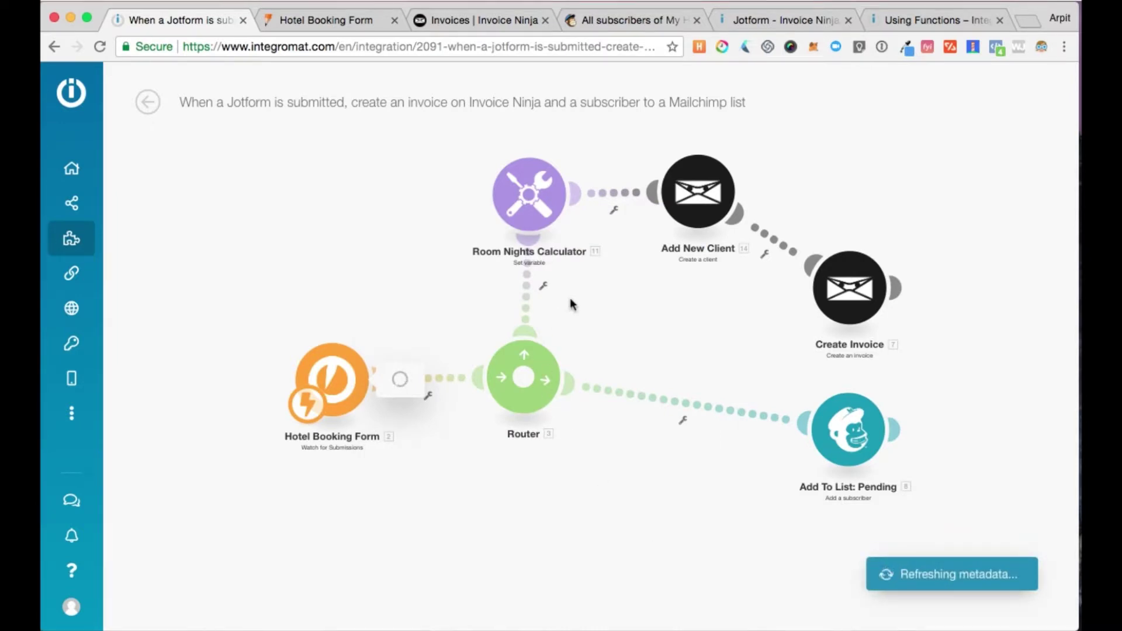
# Step: Review the Room Nights variable's one-cycle lifetime and formatDate formula, then continue
pyautogui.click(534, 233)
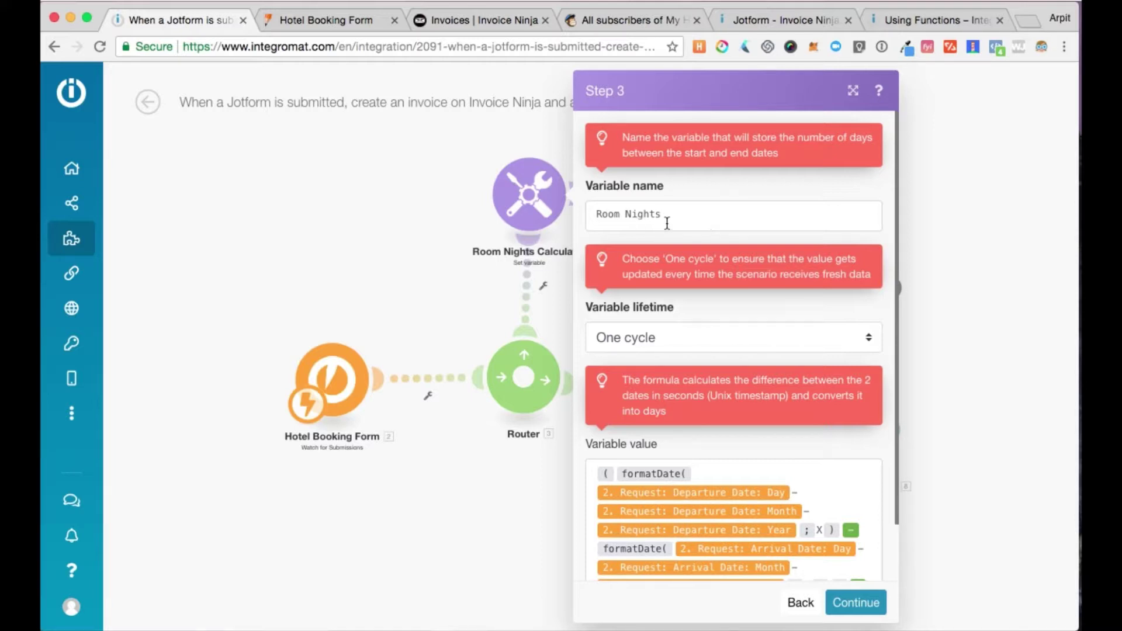
pyautogui.scroll(-2, 702, 263)
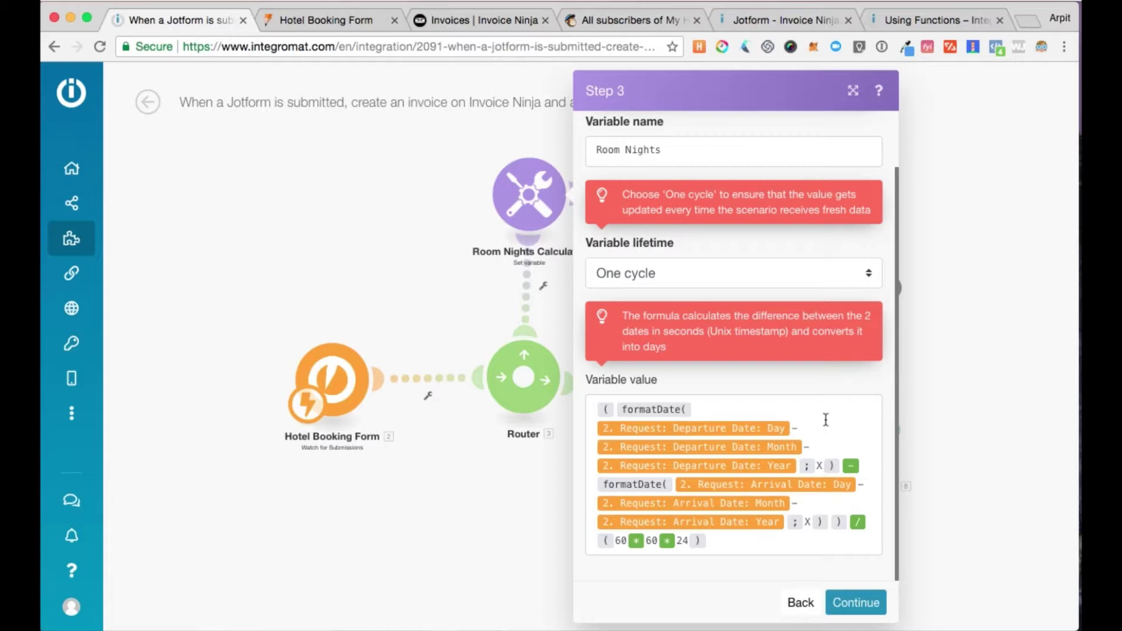
pyautogui.click(855, 604)
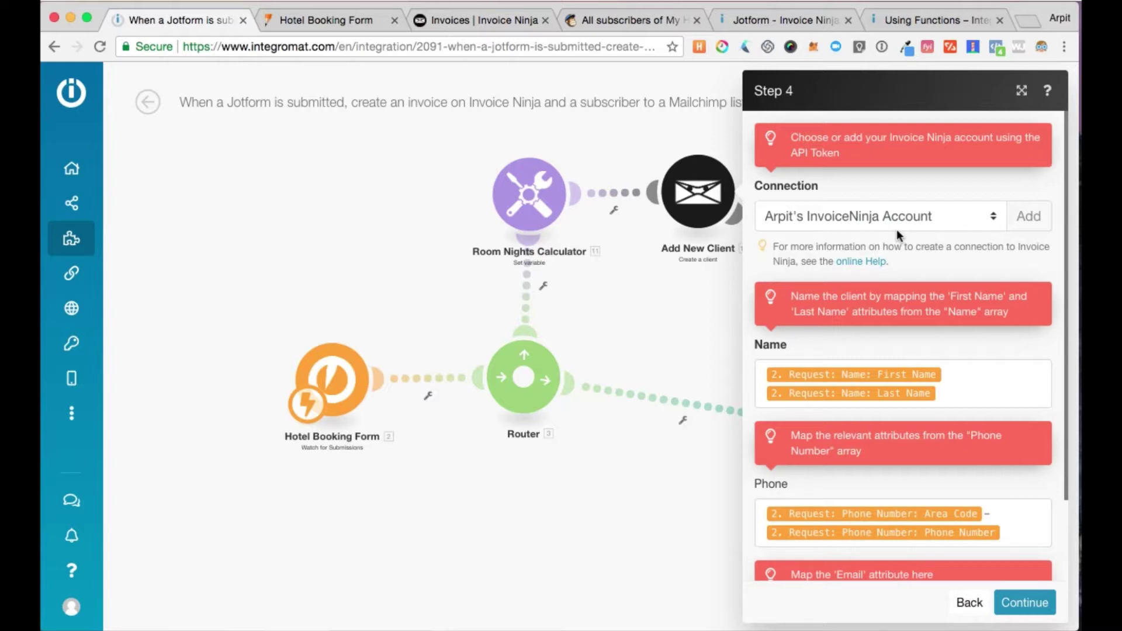
pyautogui.scroll(-2, 915, 228)
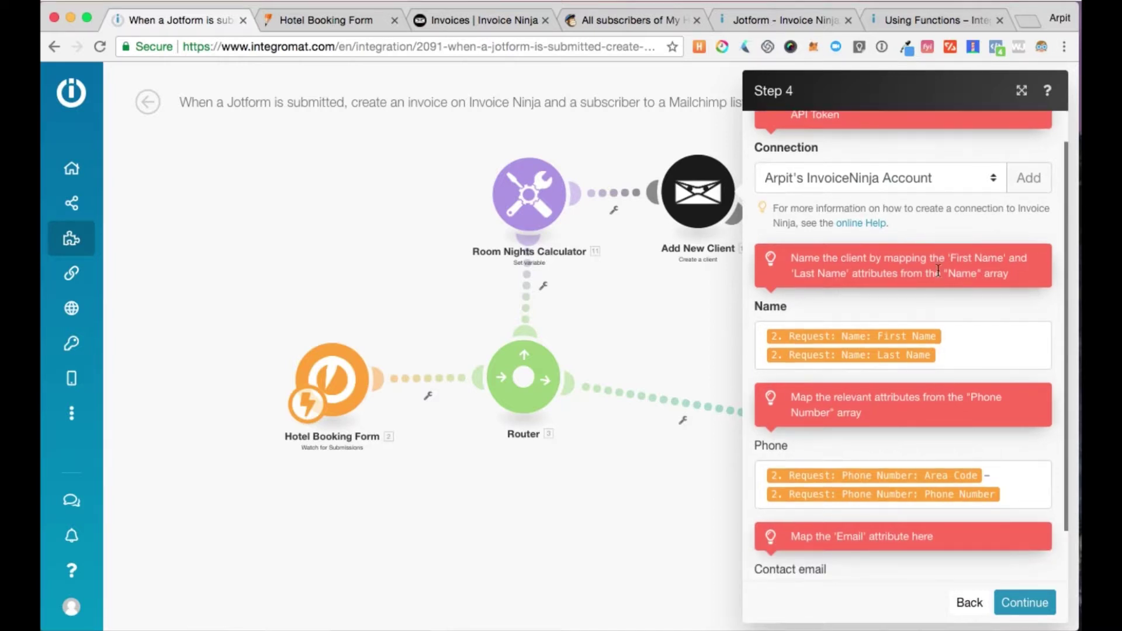
pyautogui.scroll(-2, 939, 272)
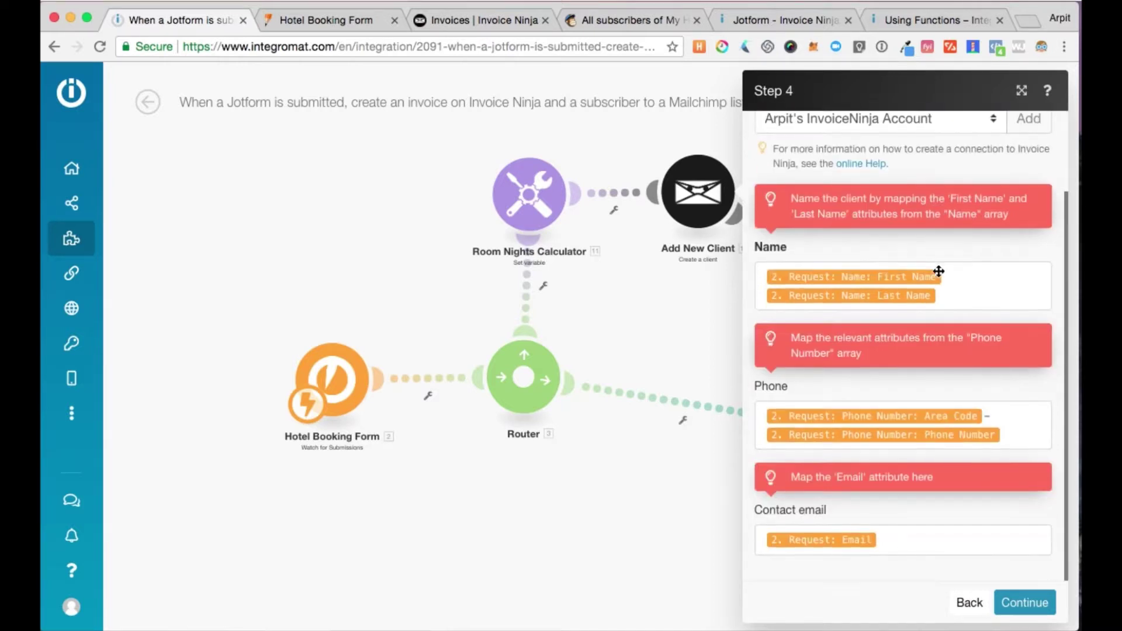
# Step: Check the new client's Name, Phone and Contact email mappings, then continue to Step 5
pyautogui.click(975, 288)
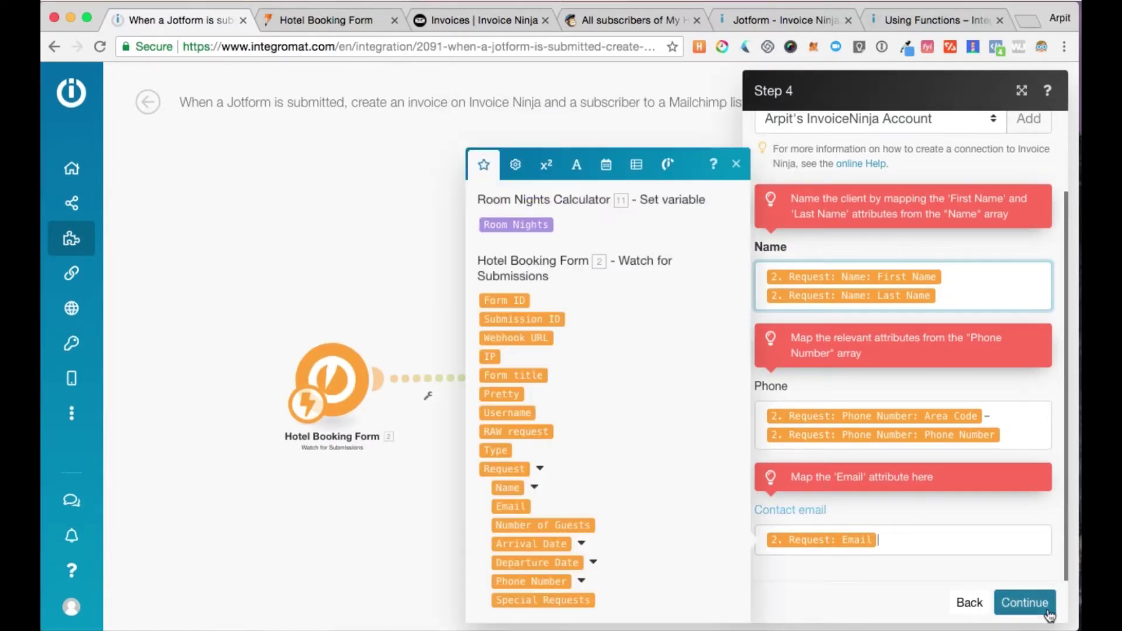
pyautogui.click(1026, 603)
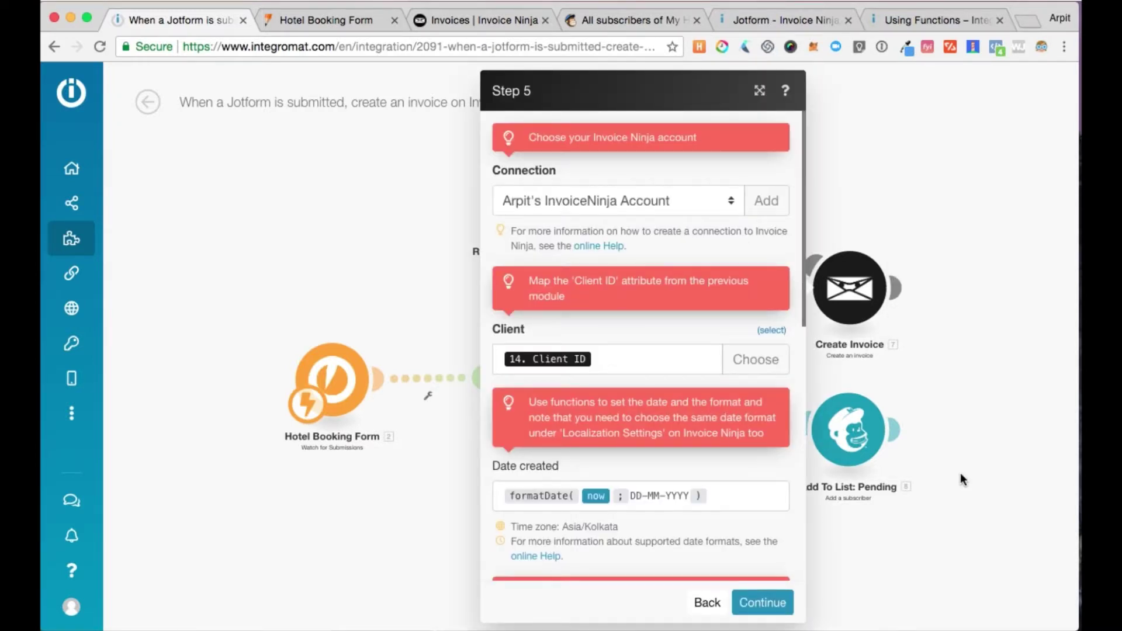
# Step: Browse the invoice client's mappable attributes, then close the list
pyautogui.click(614, 359)
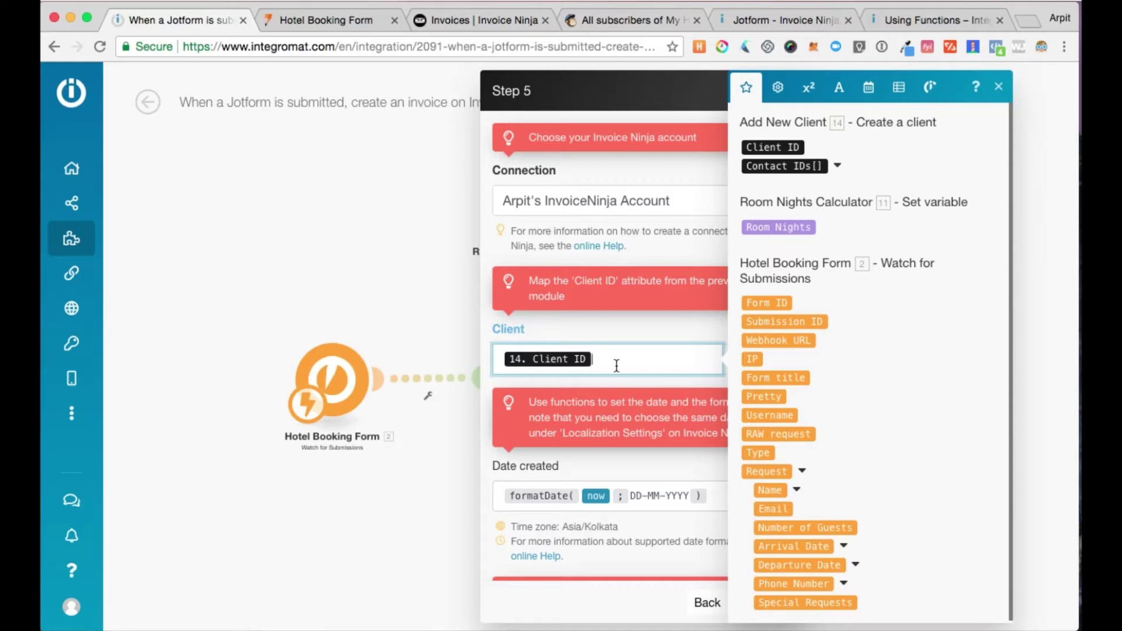
pyautogui.scroll(-3, 617, 366)
pyautogui.click(667, 314)
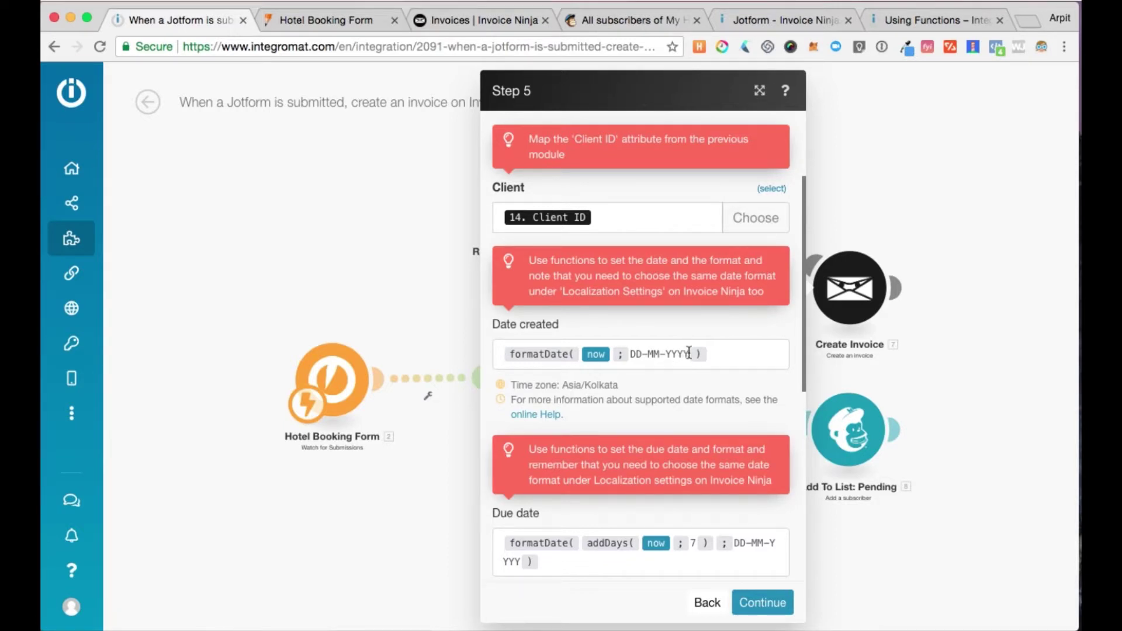
pyautogui.scroll(-3, 689, 351)
pyautogui.scroll(-2, 689, 352)
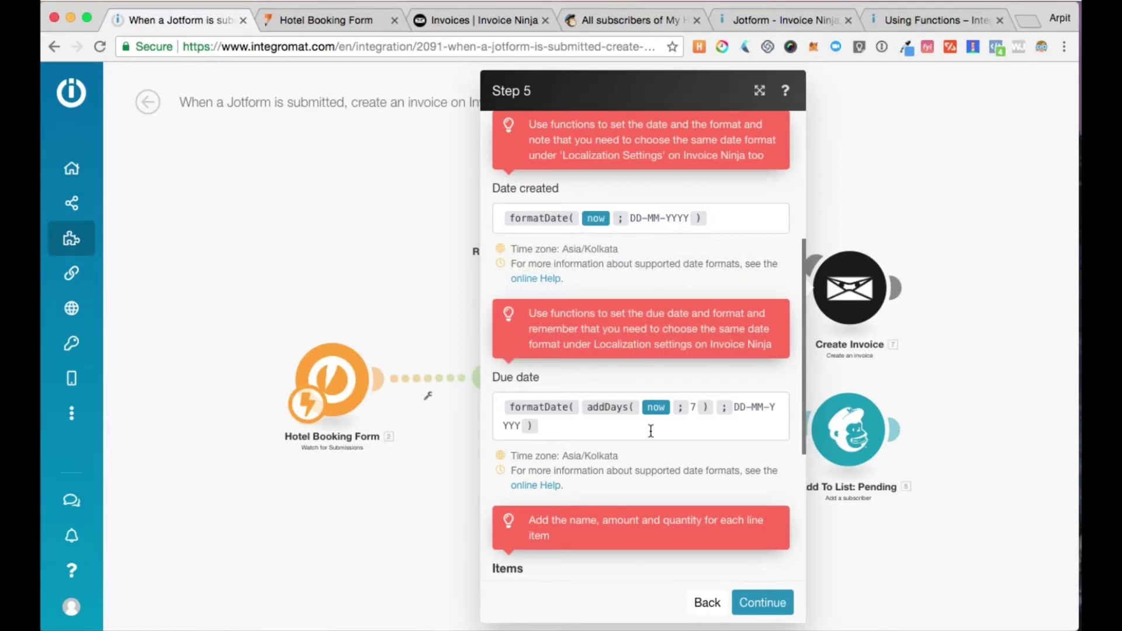
pyautogui.scroll(-3, 650, 430)
pyautogui.scroll(-3, 649, 430)
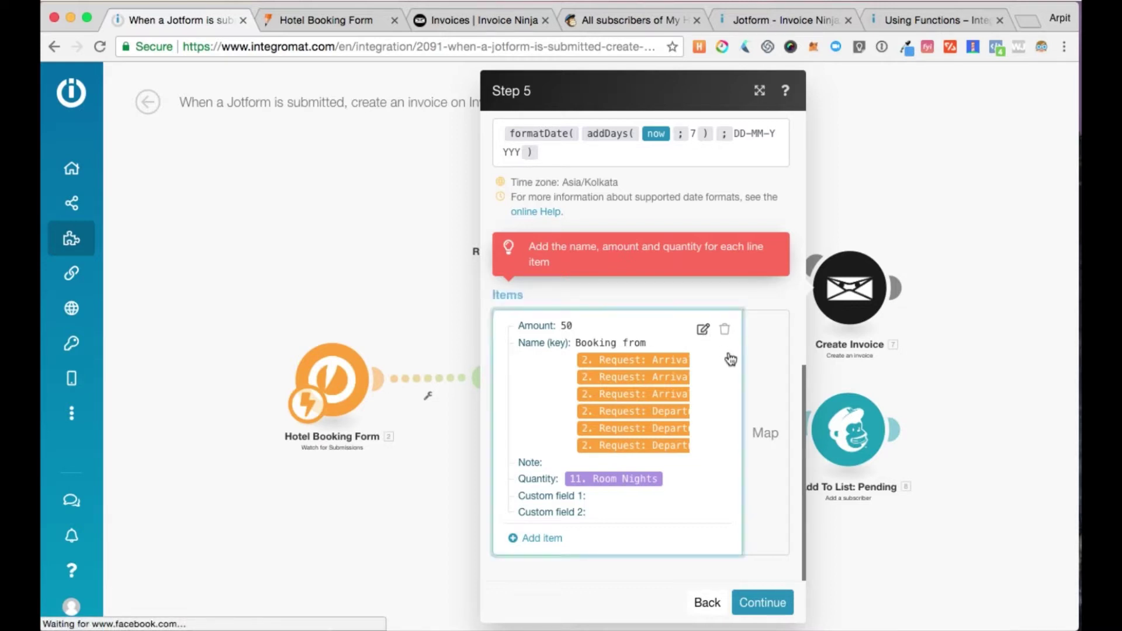
# Step: Map Room Nights into the invoice line item's quantity, save it, and confirm the invoice step
pyautogui.click(703, 332)
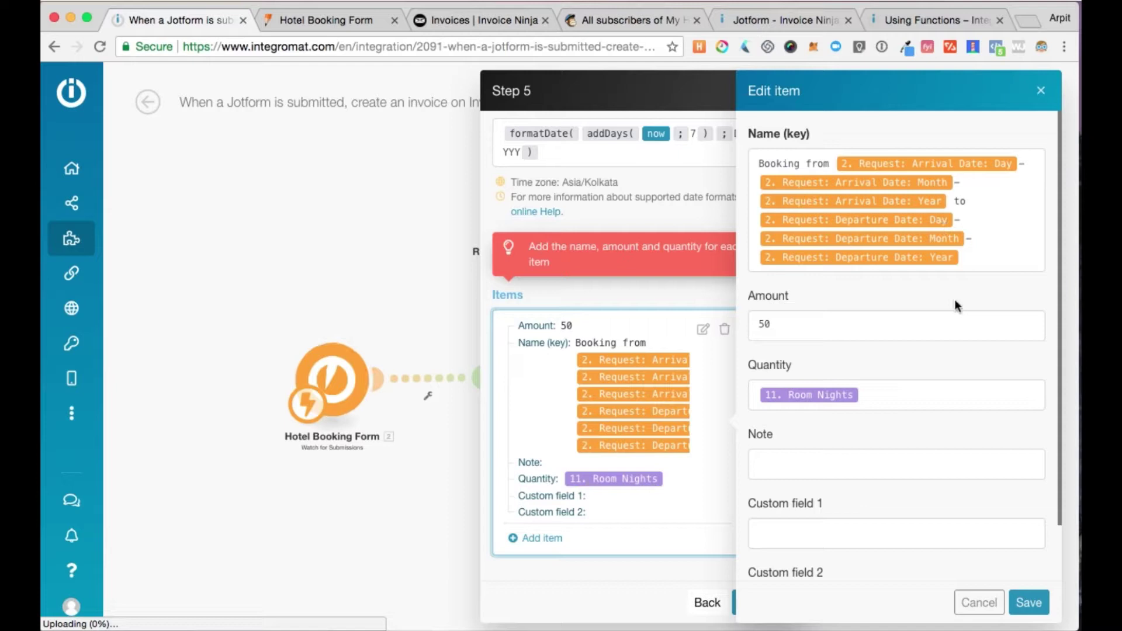
pyautogui.scroll(-1, 955, 299)
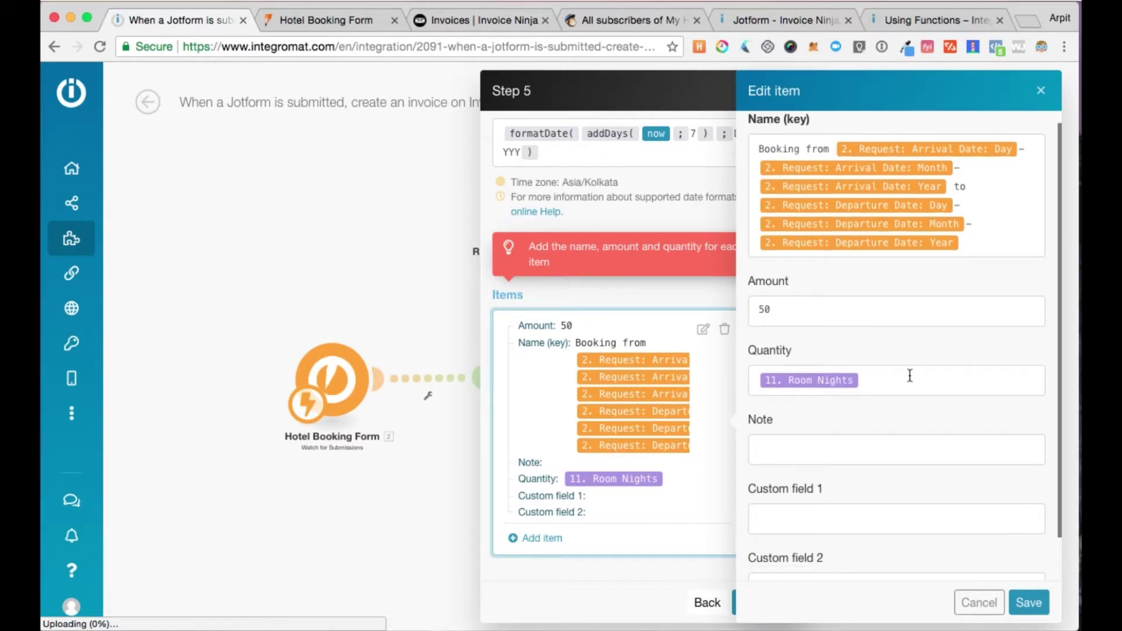
pyautogui.click(867, 380)
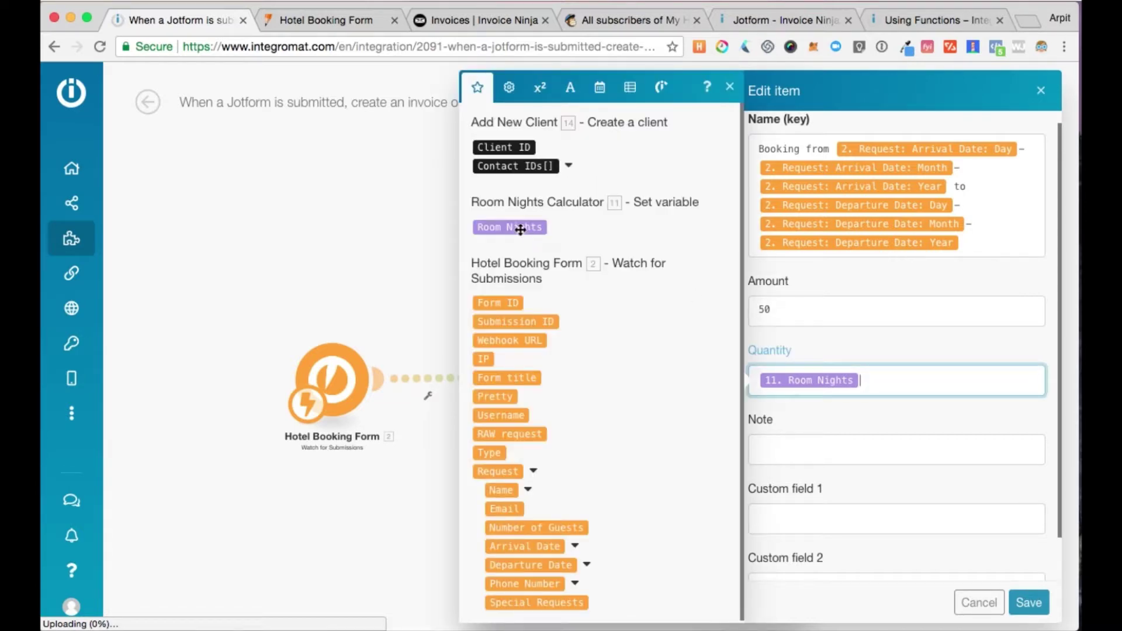
pyautogui.click(1028, 604)
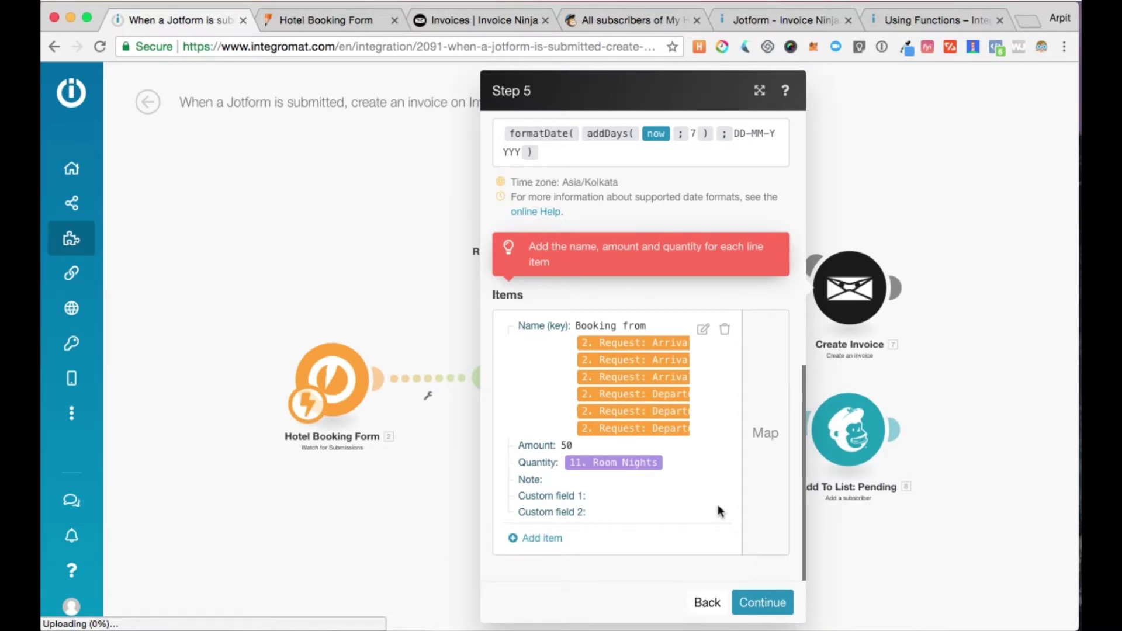
pyautogui.click(762, 603)
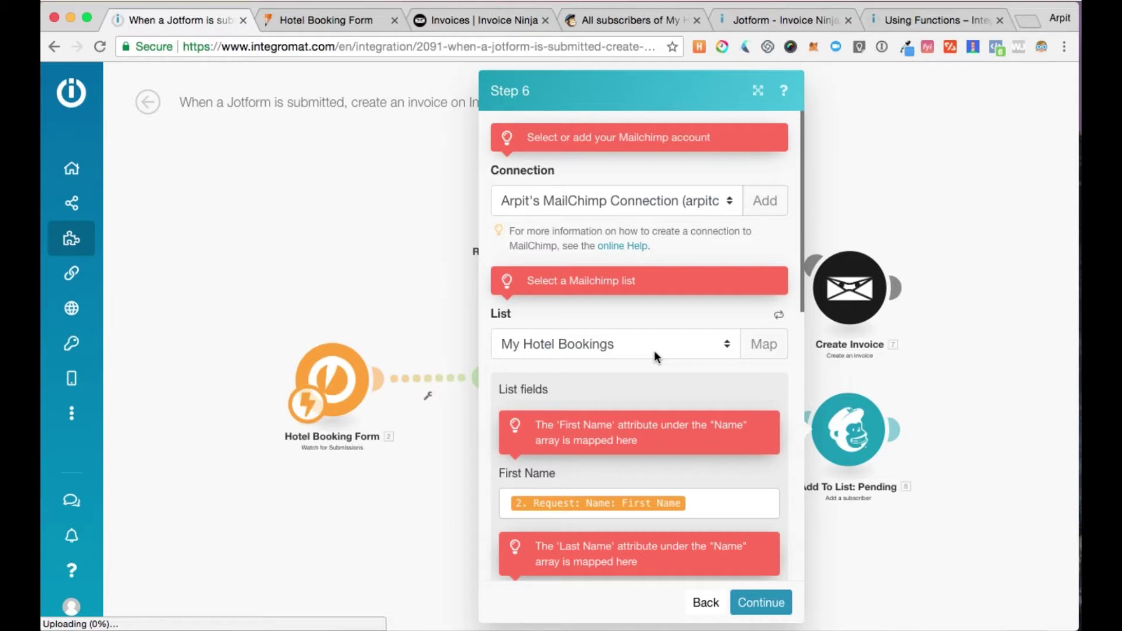
pyautogui.scroll(-5, 627, 363)
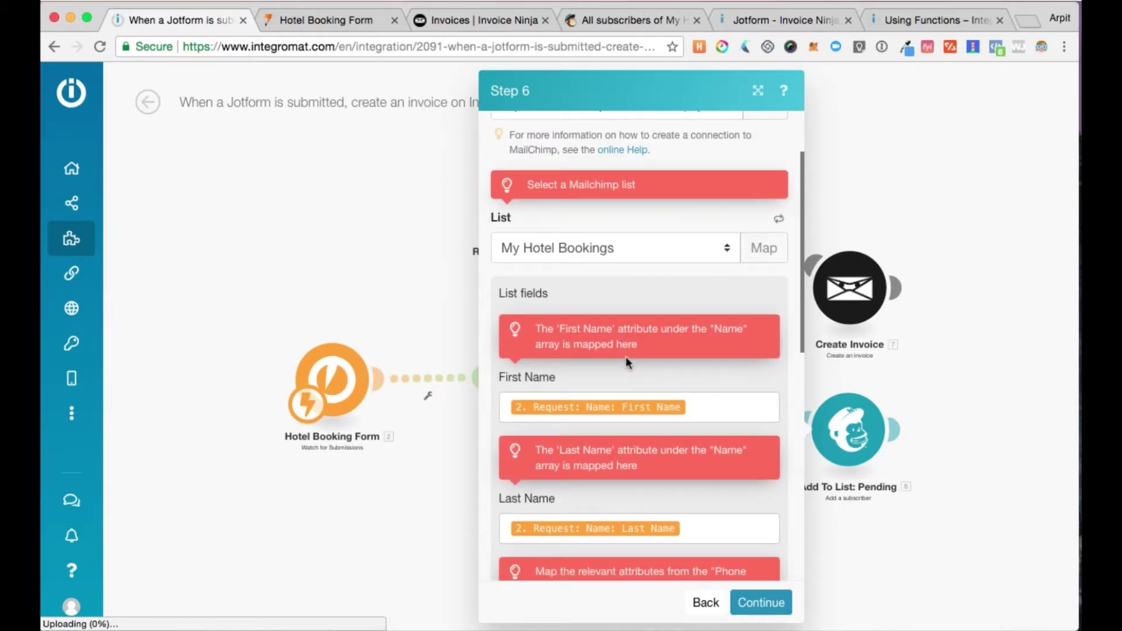
pyautogui.scroll(-5, 627, 363)
pyautogui.scroll(-3, 625, 357)
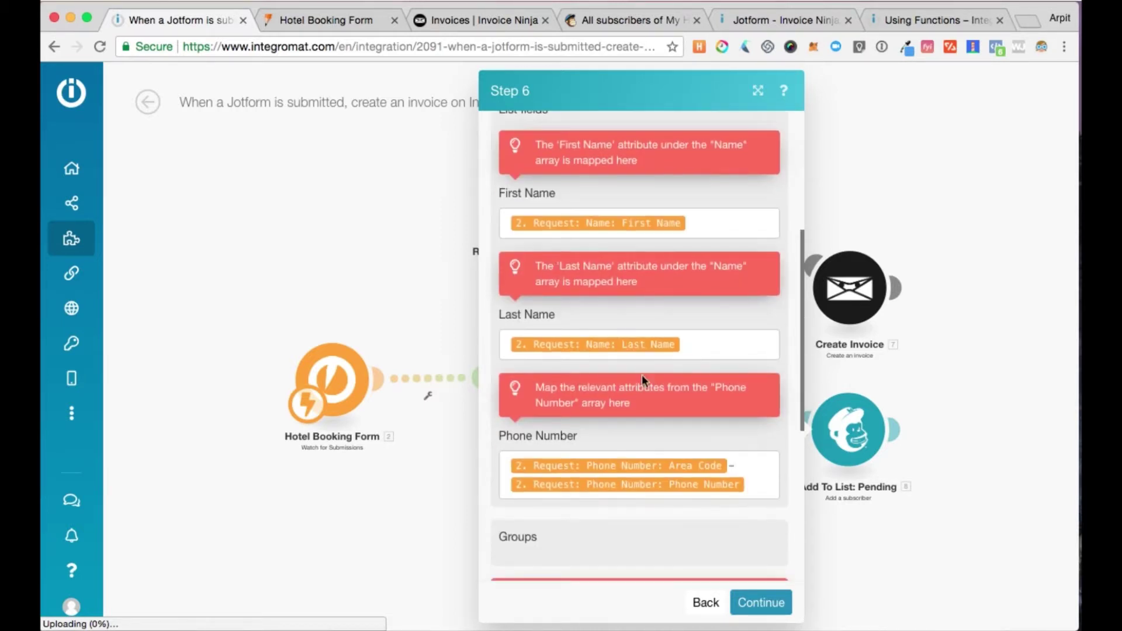
pyautogui.scroll(-3, 641, 375)
pyautogui.scroll(-3, 642, 377)
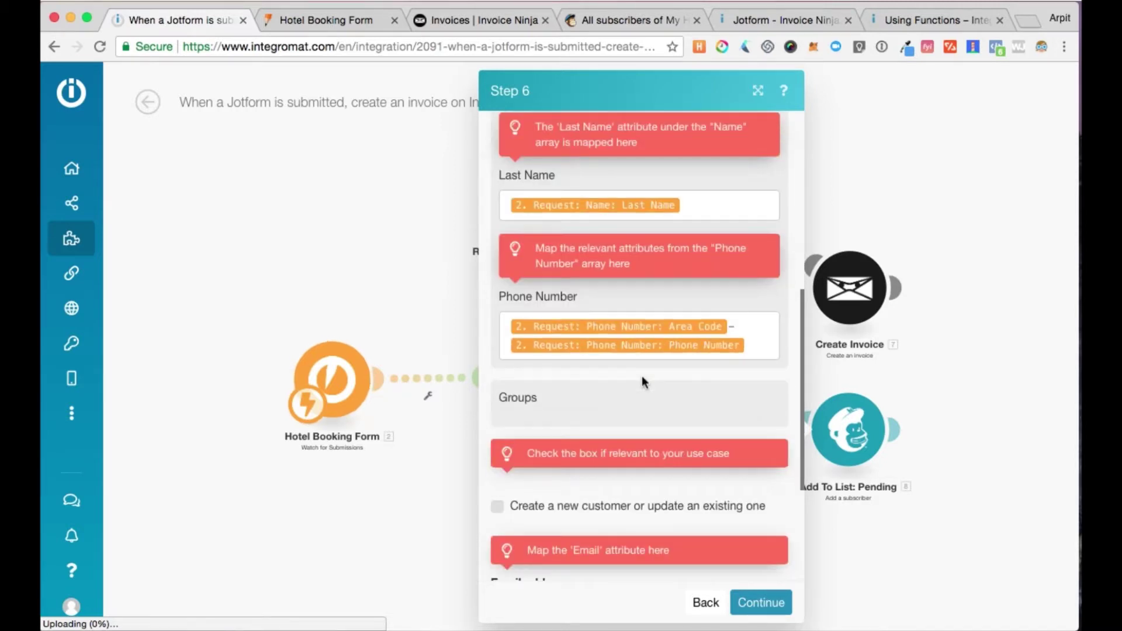
pyautogui.scroll(-3, 642, 377)
pyautogui.scroll(-2, 642, 377)
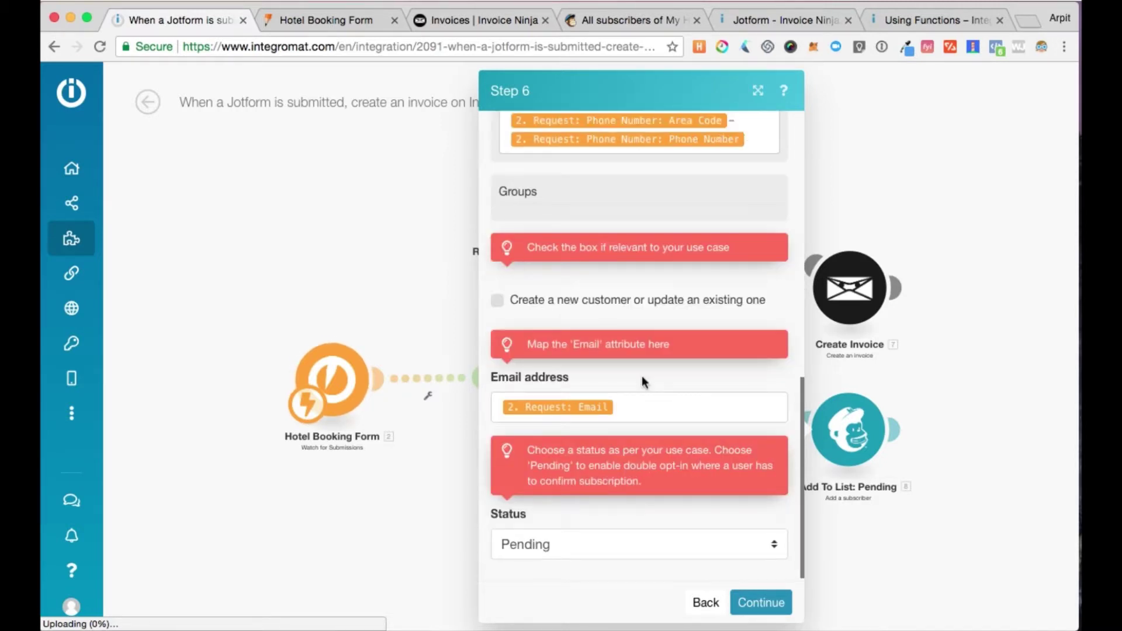
pyautogui.scroll(-1, 642, 376)
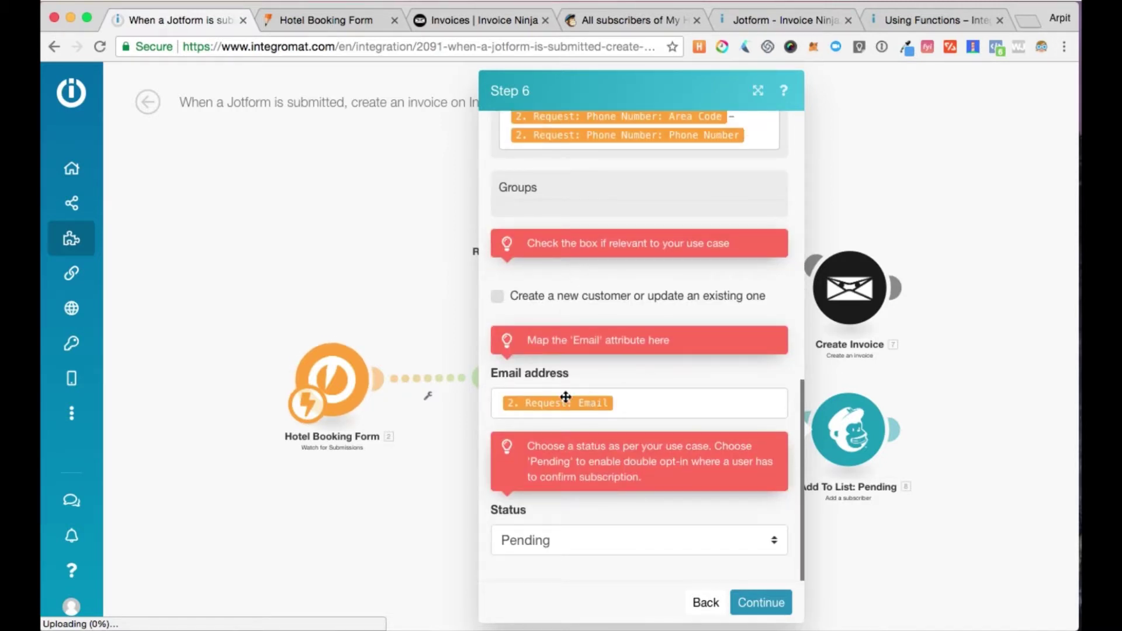
# Step: Keep the Mailchimp subscriber status as Pending and confirm the step to finish the template
pyautogui.click(602, 534)
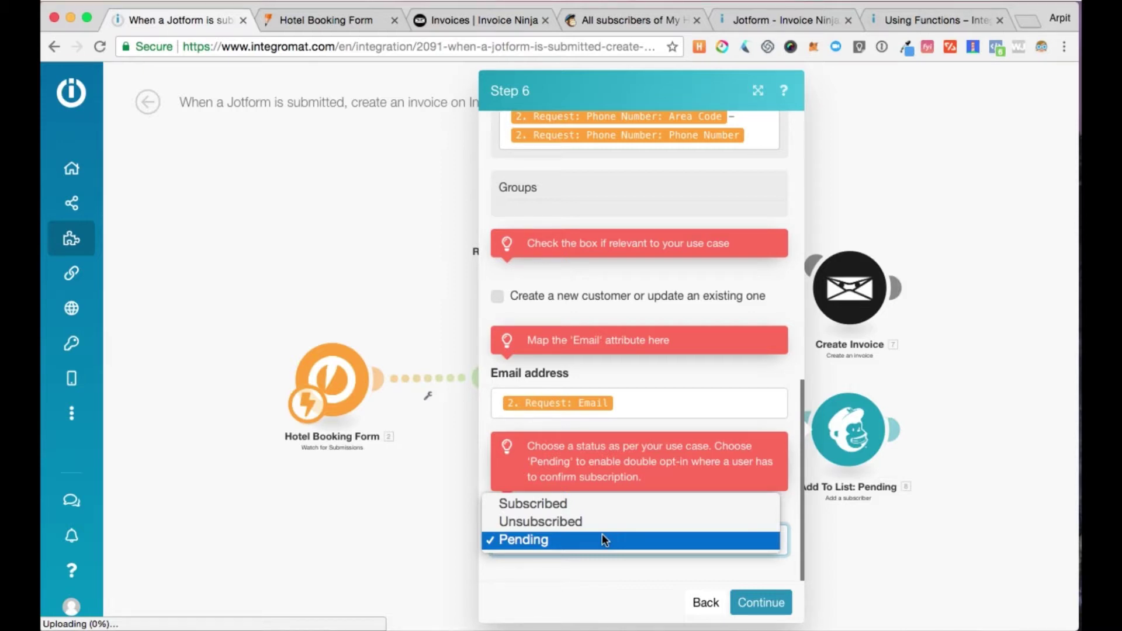
pyautogui.click(562, 538)
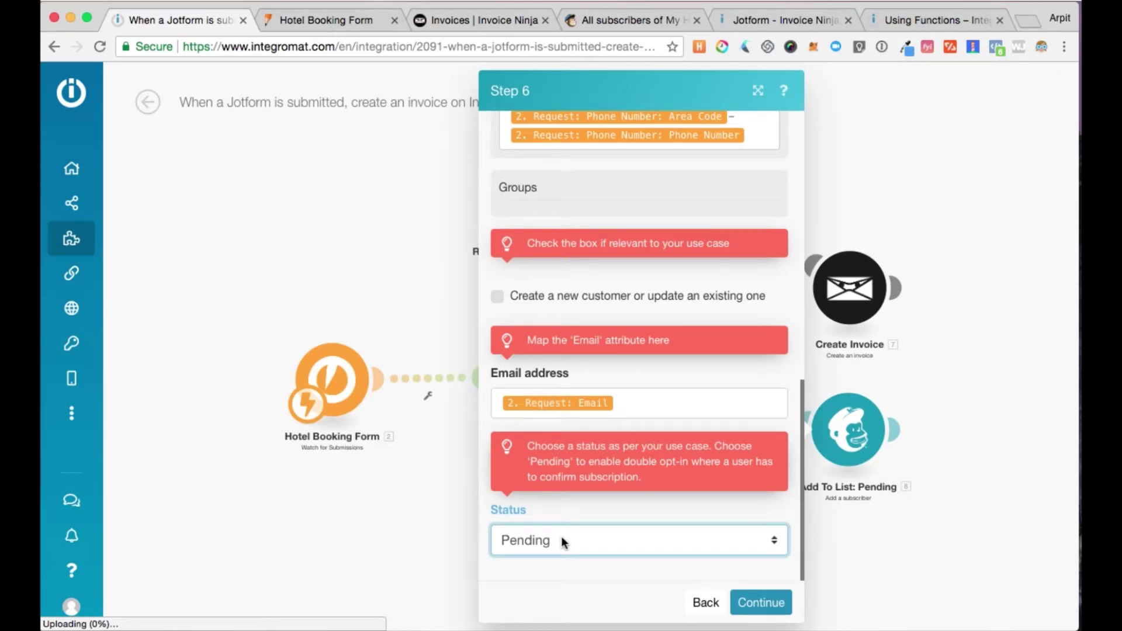
pyautogui.click(759, 603)
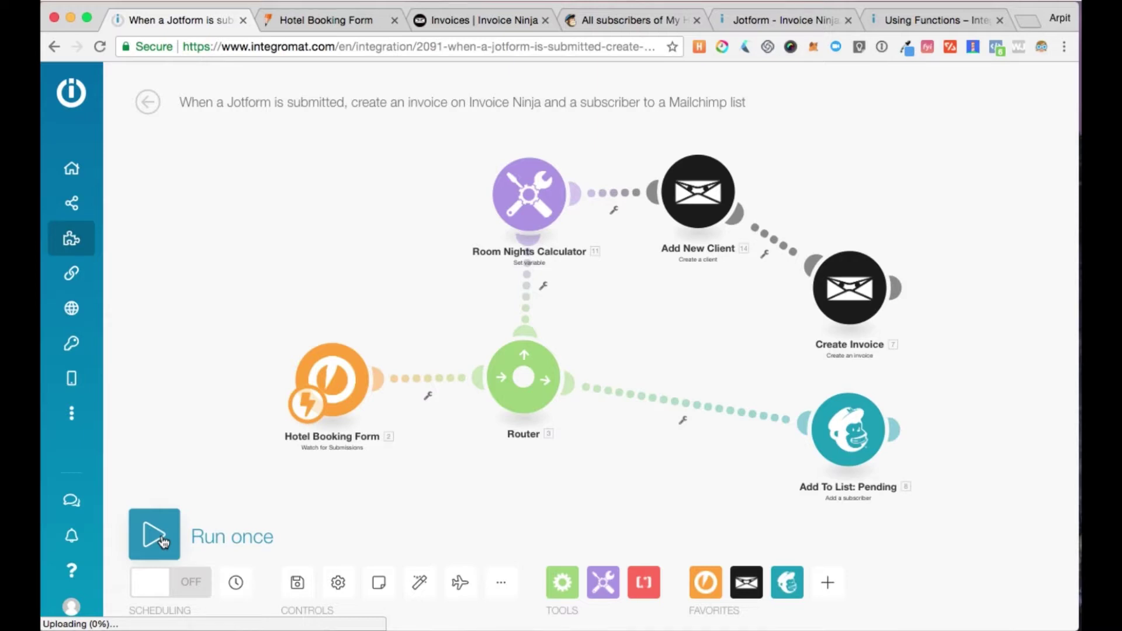
# Step: Run the scenario once and switch to the Hotel Booking Form tab
pyautogui.click(164, 542)
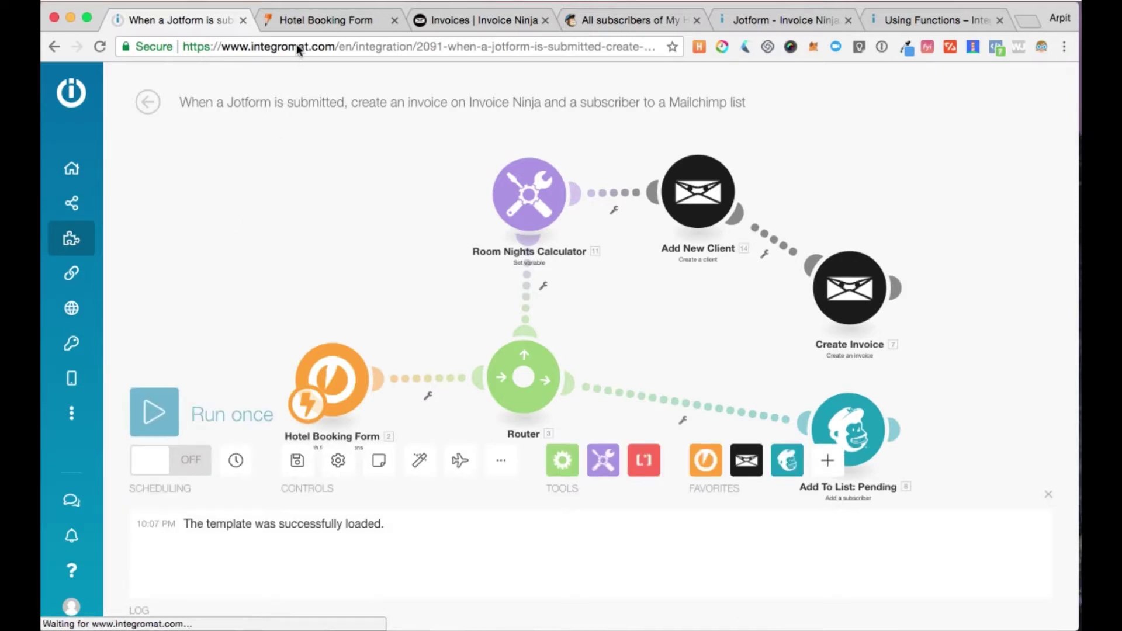
pyautogui.click(307, 19)
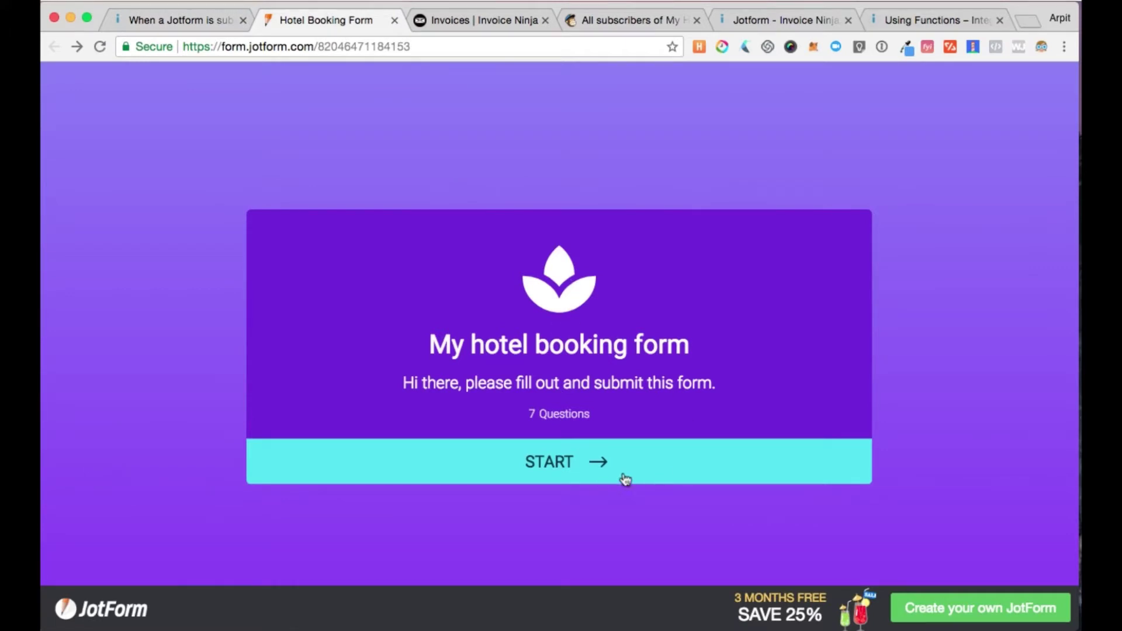
# Step: Advance the booking form through name, email, guests, arrival, departure and phone, then return to Integromat
pyautogui.click(593, 465)
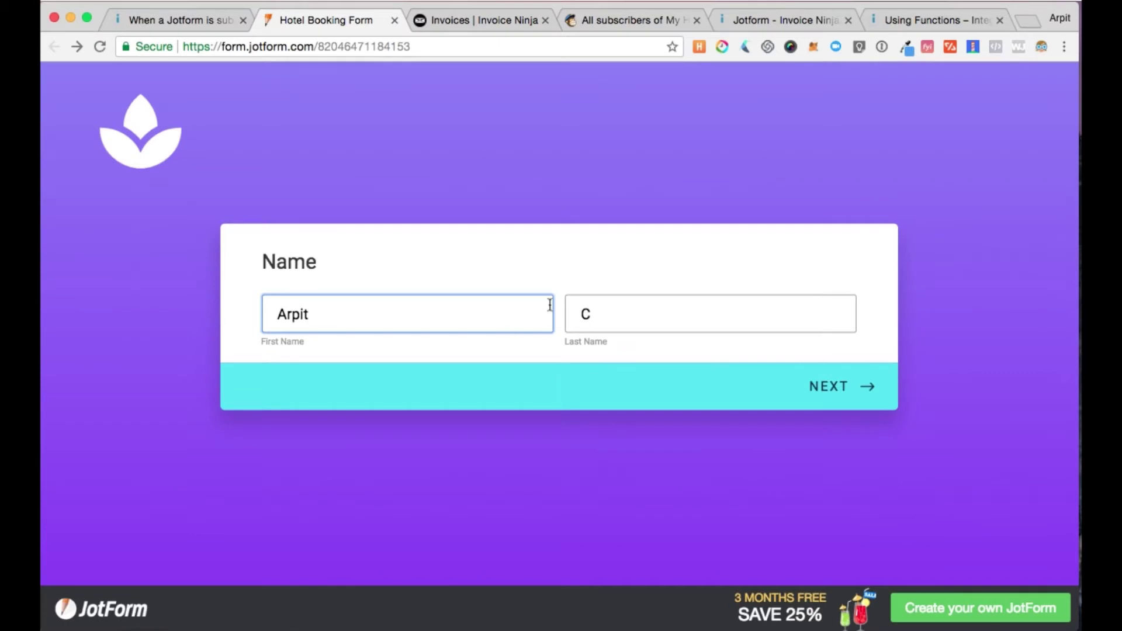
pyautogui.click(830, 388)
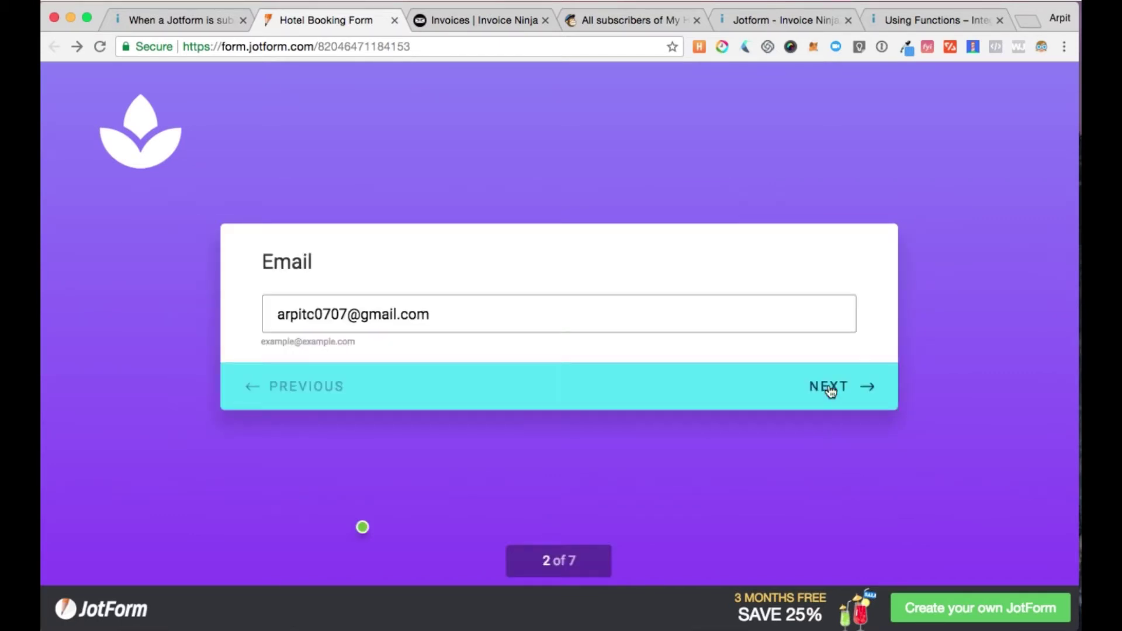
pyautogui.click(849, 391)
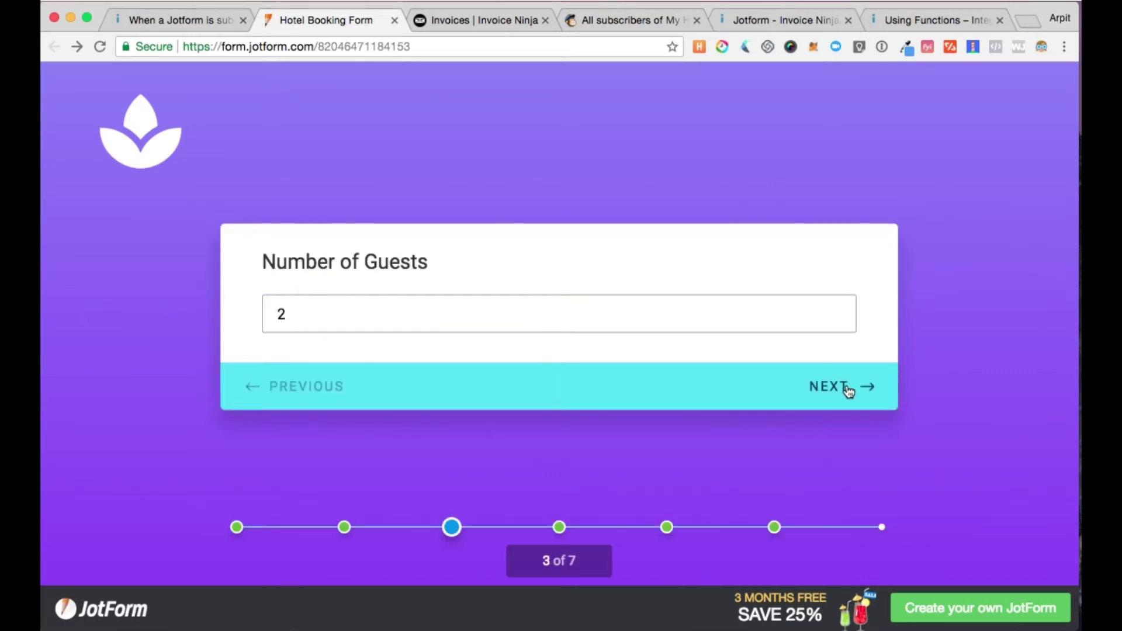
pyautogui.click(838, 389)
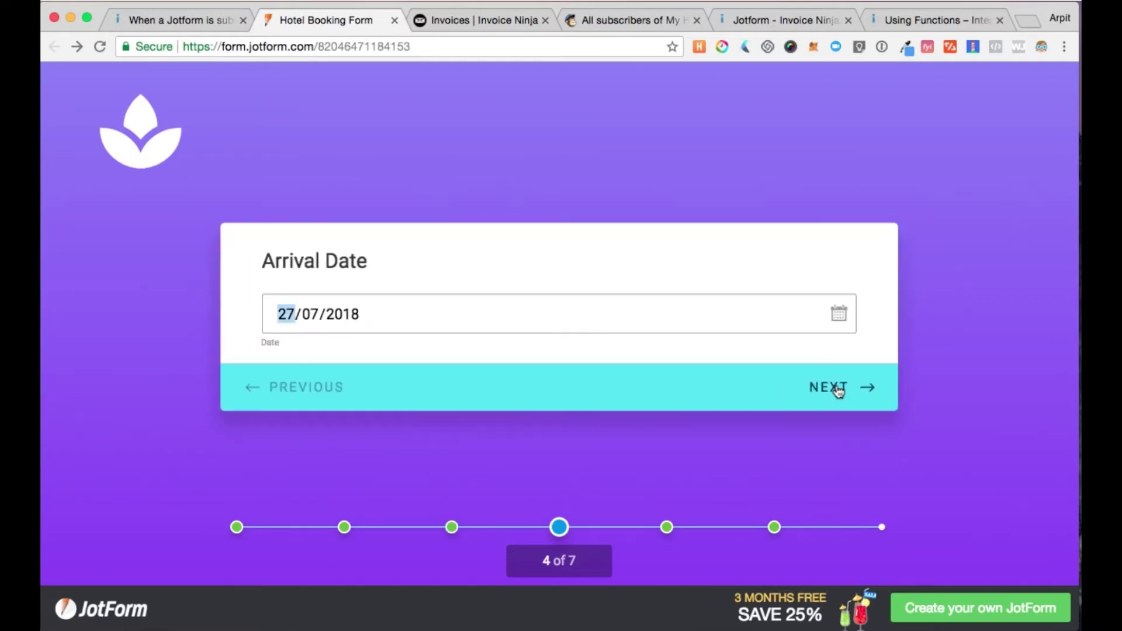
pyautogui.click(838, 390)
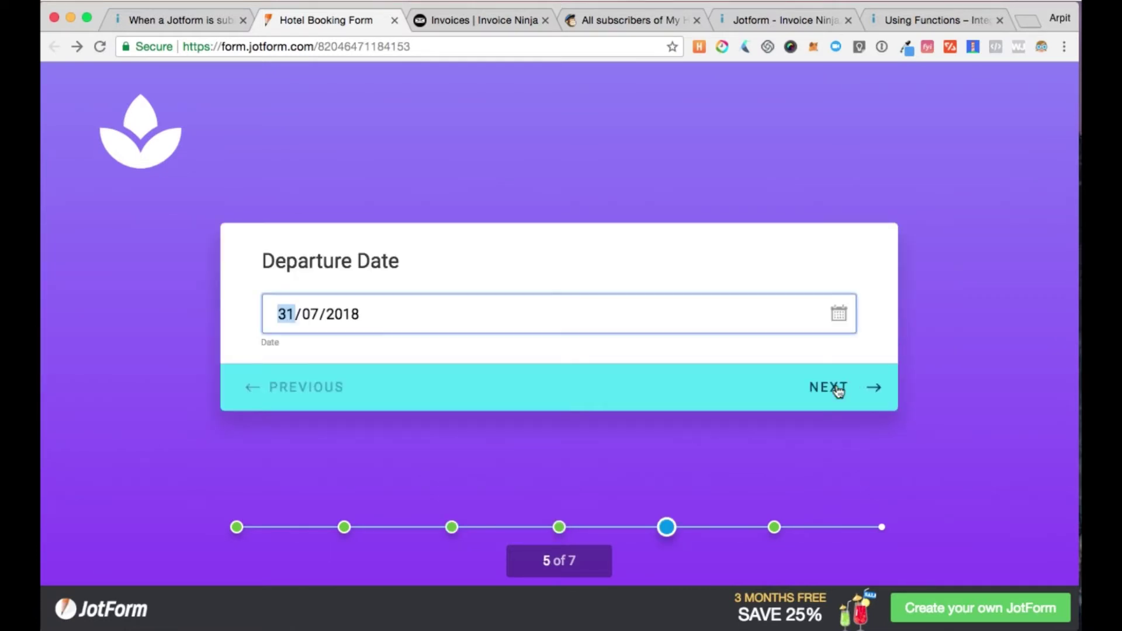
pyautogui.click(837, 389)
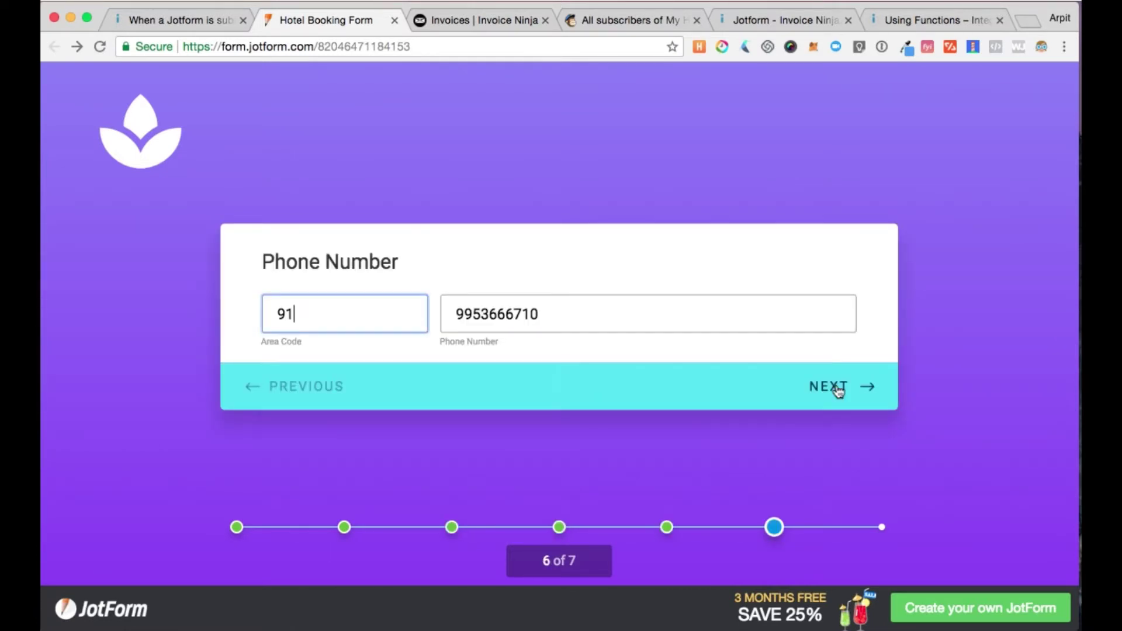
pyautogui.click(838, 388)
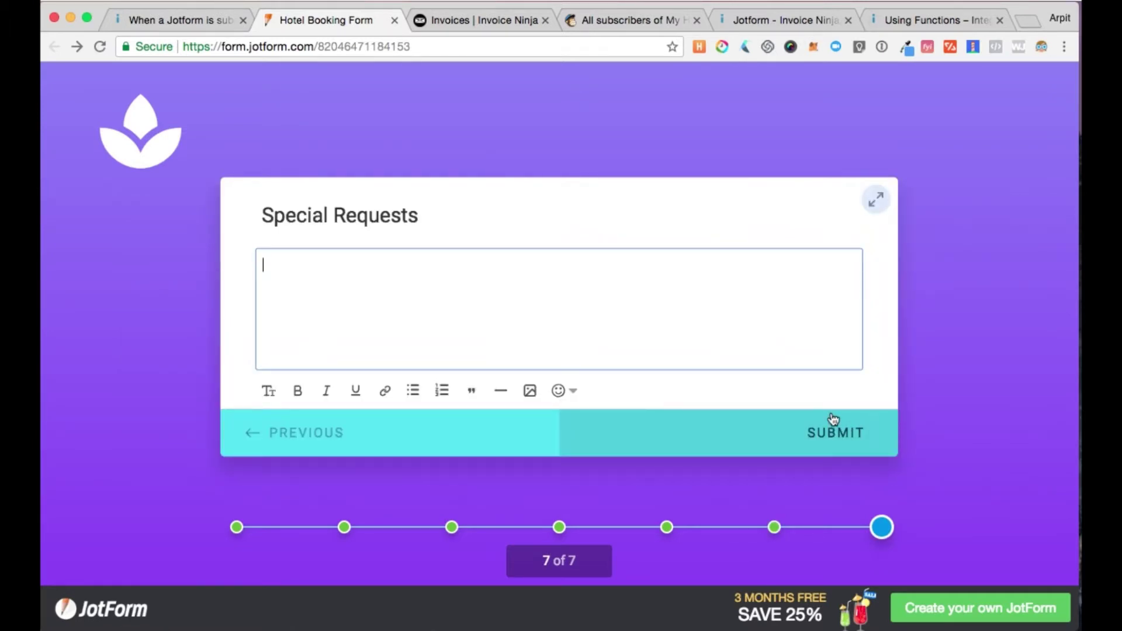
pyautogui.click(172, 22)
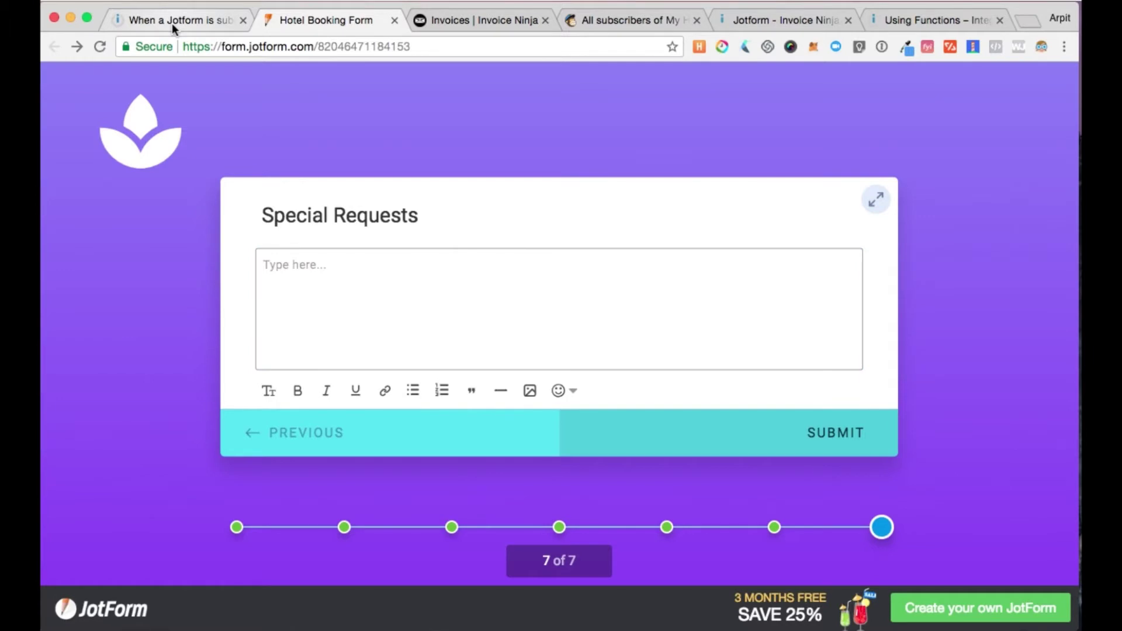
pyautogui.click(172, 23)
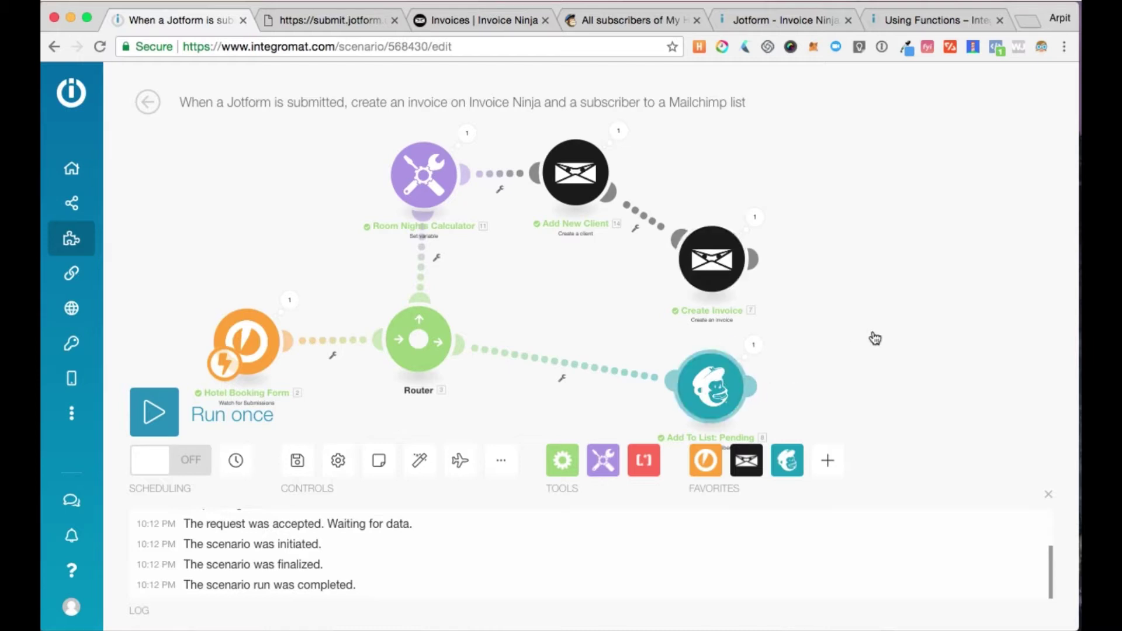
pyautogui.scroll(-2, 874, 339)
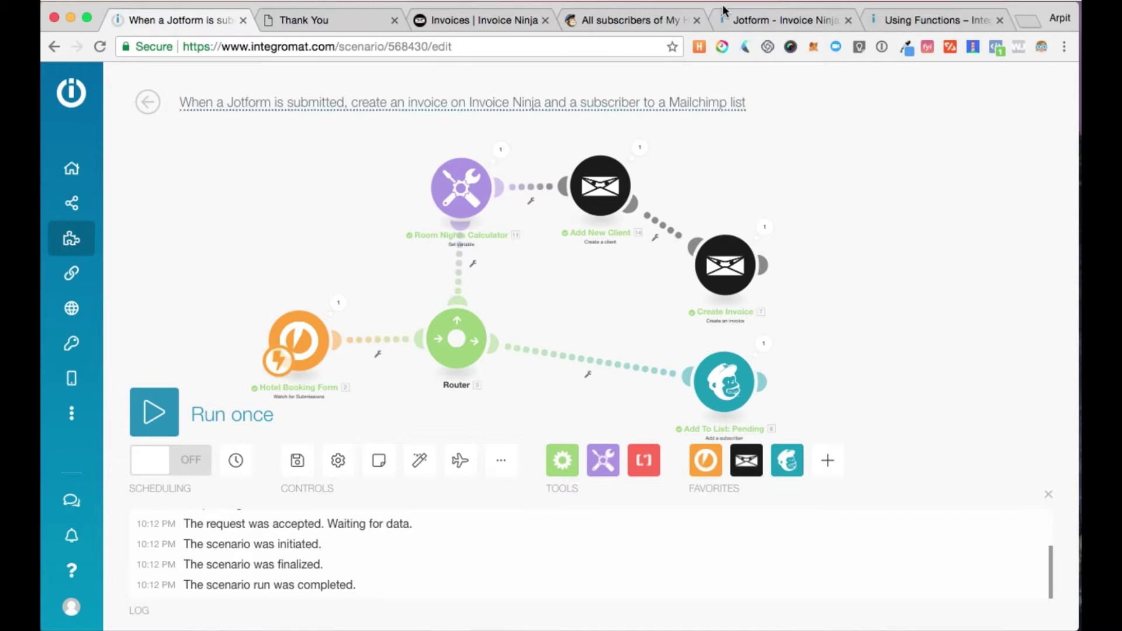
# Step: Switch to the 'Jotform - Invoice Ninja' tab showing scenario 567781
pyautogui.click(794, 20)
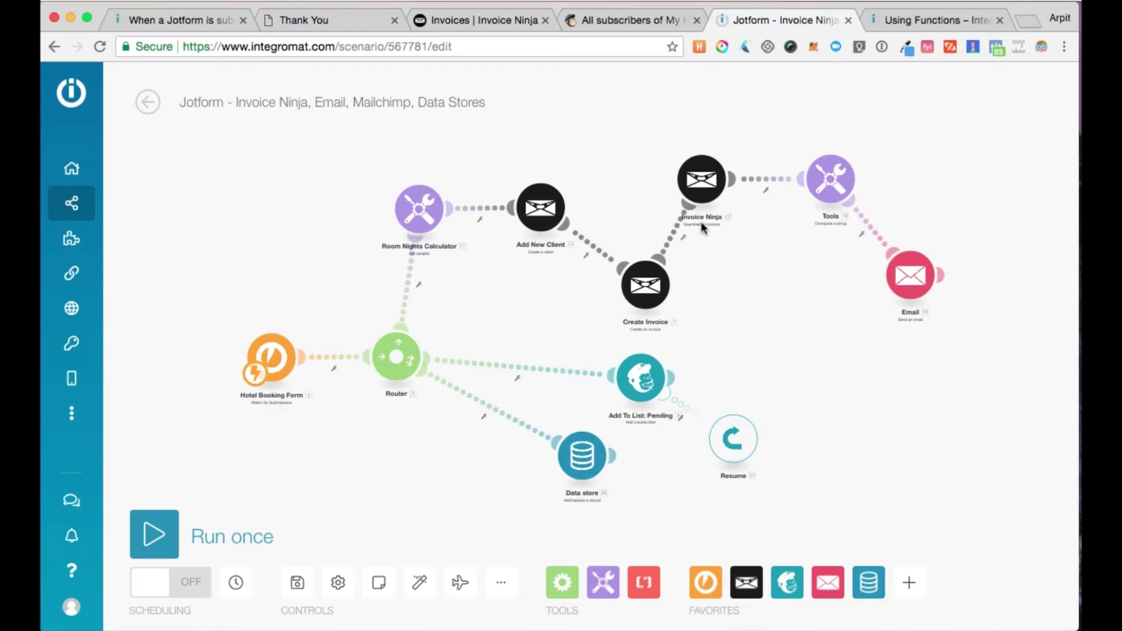
pyautogui.click(702, 179)
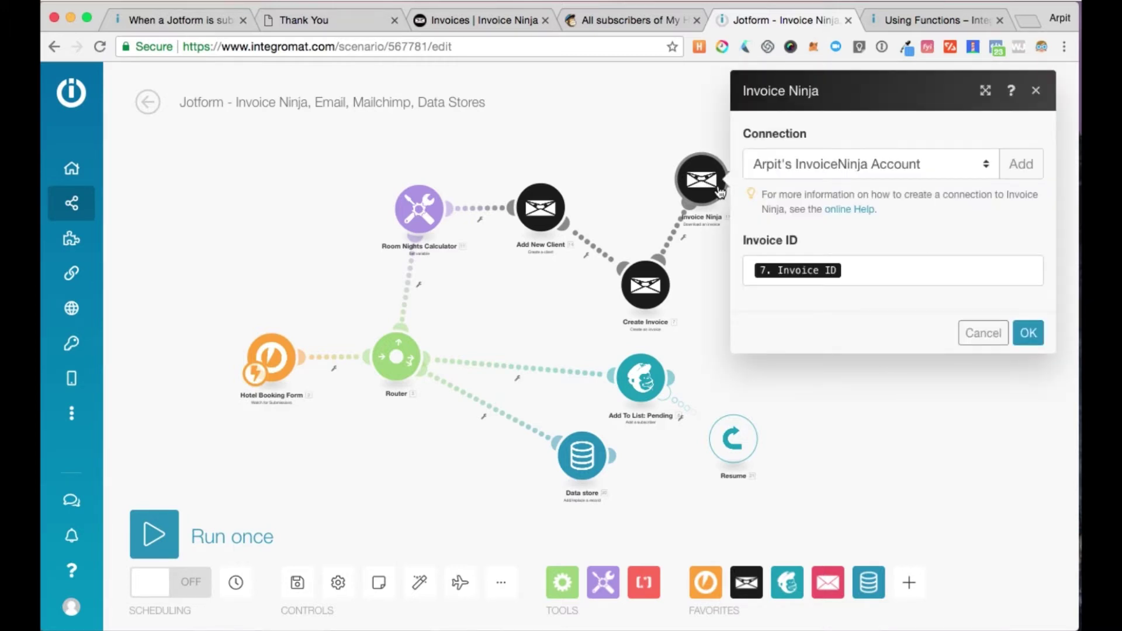
pyautogui.click(878, 274)
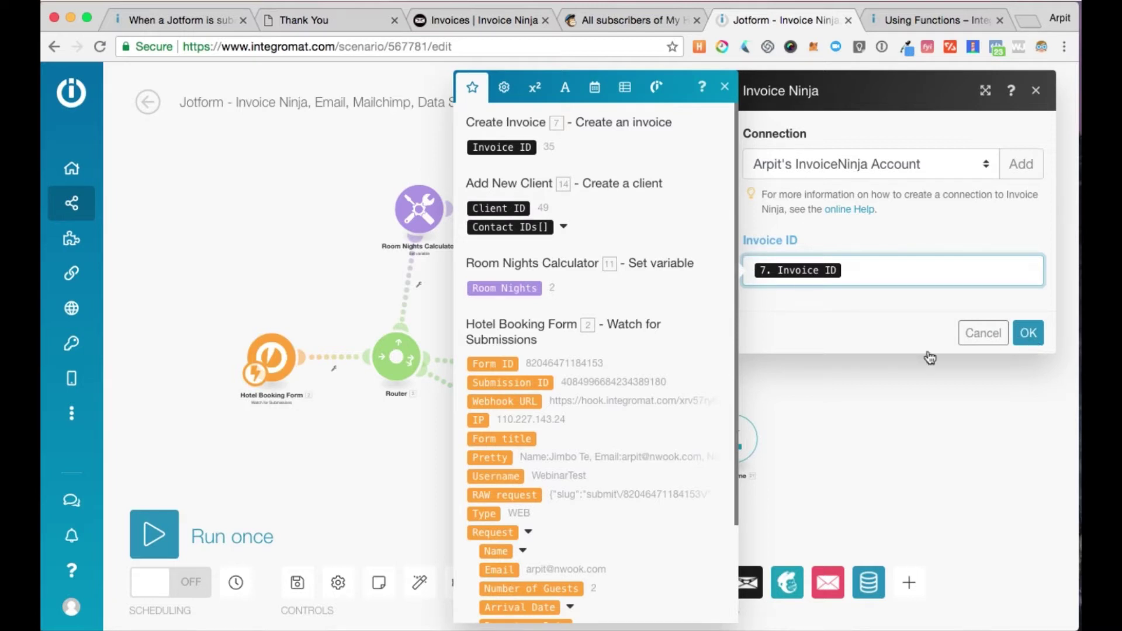
pyautogui.click(1028, 333)
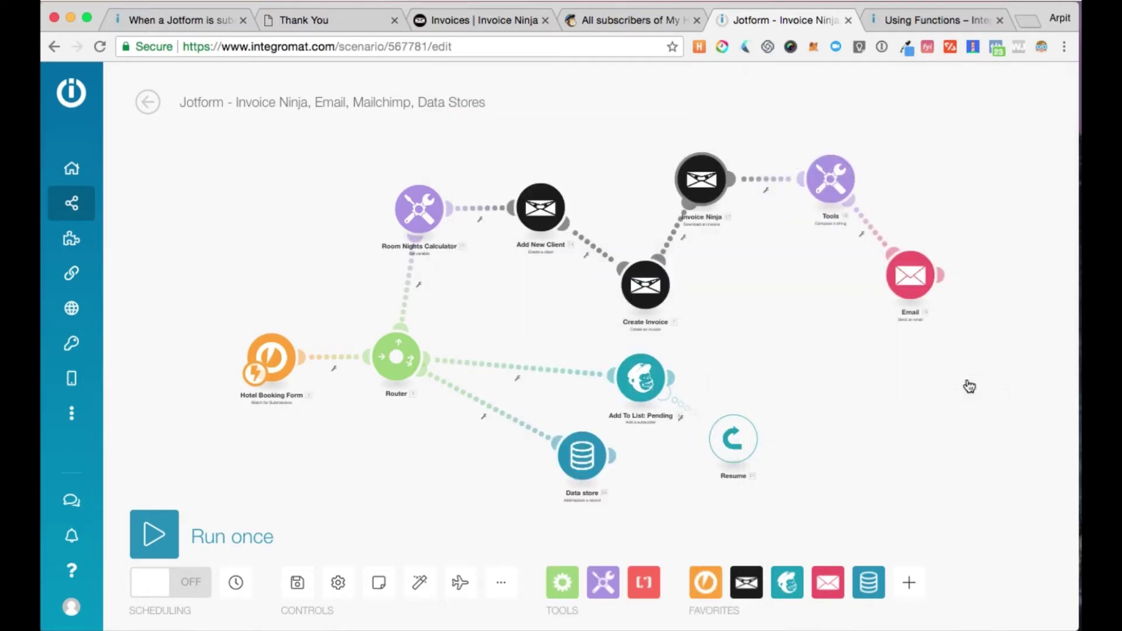
pyautogui.click(838, 194)
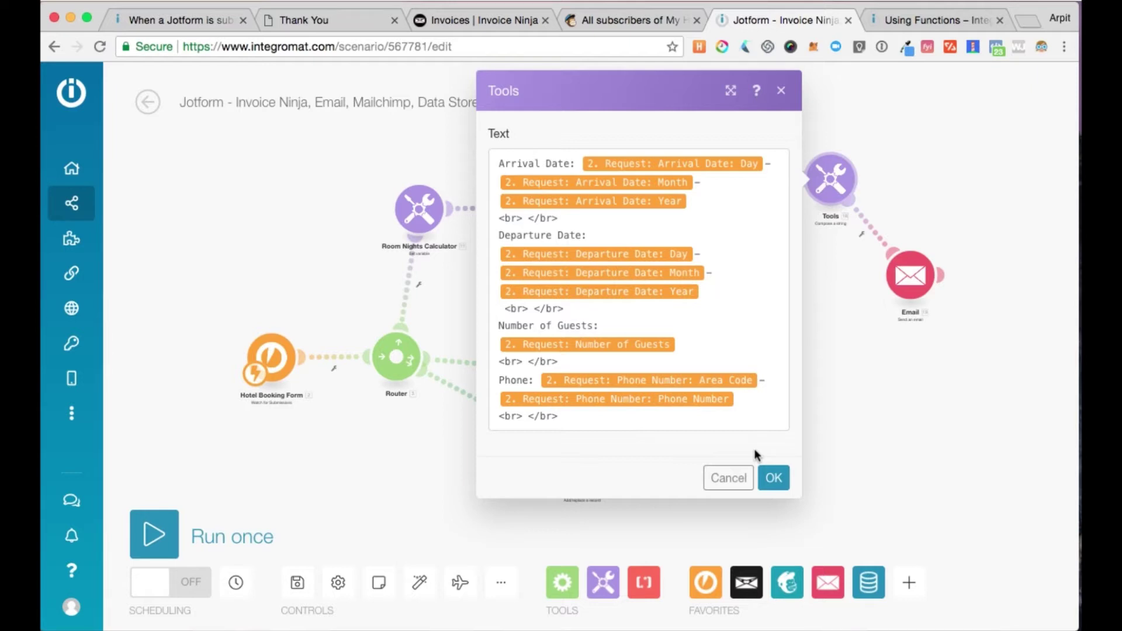
pyautogui.click(668, 305)
pyautogui.click(775, 480)
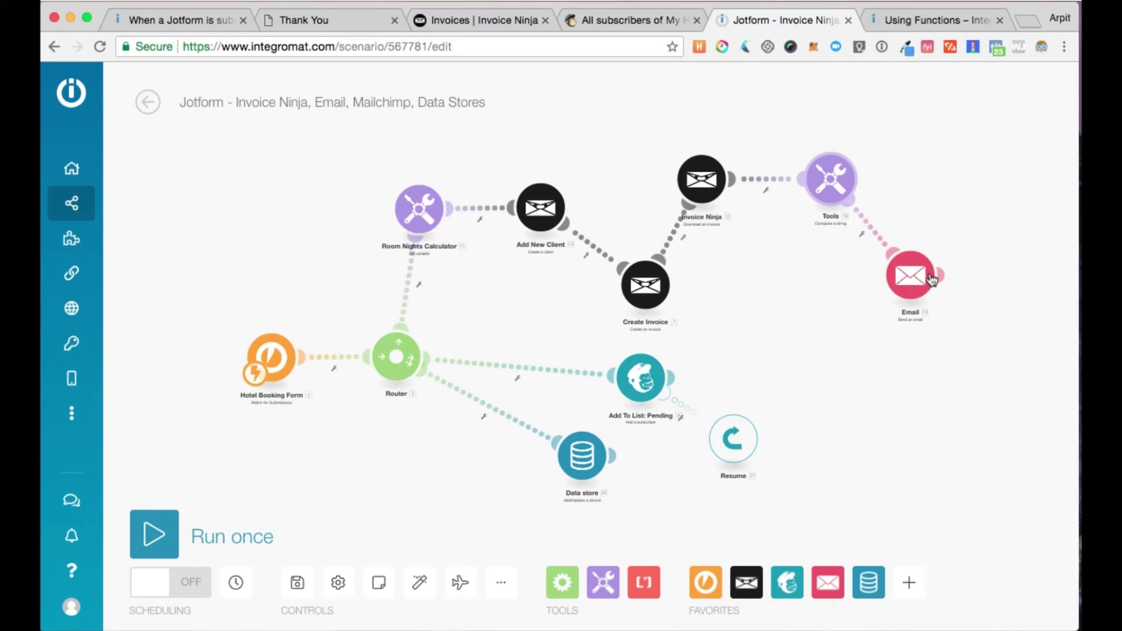
# Step: Open the Email module and bring up its invoice PDF attachment for editing
pyautogui.click(912, 284)
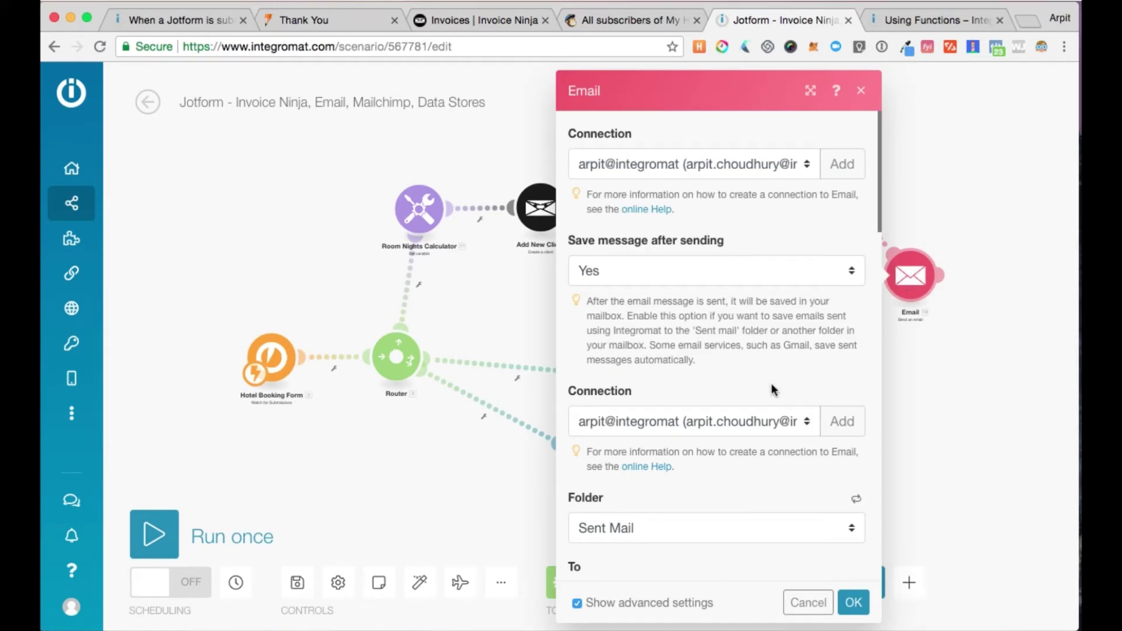
pyautogui.scroll(-2, 770, 383)
pyautogui.scroll(-2, 721, 237)
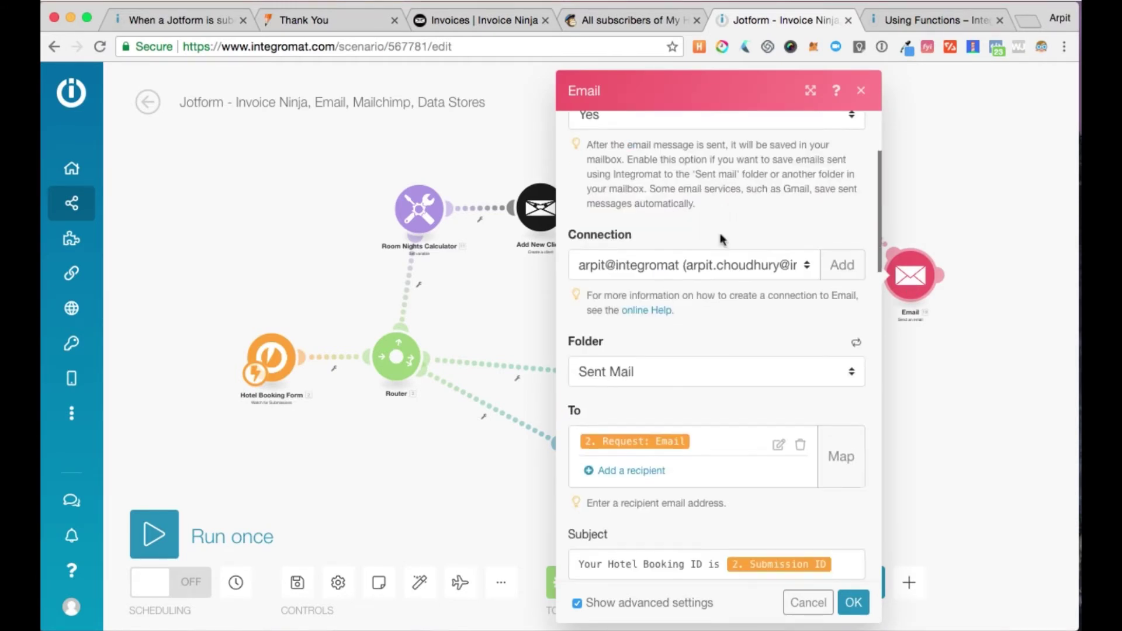
pyautogui.scroll(-3, 721, 237)
pyautogui.scroll(-2, 721, 237)
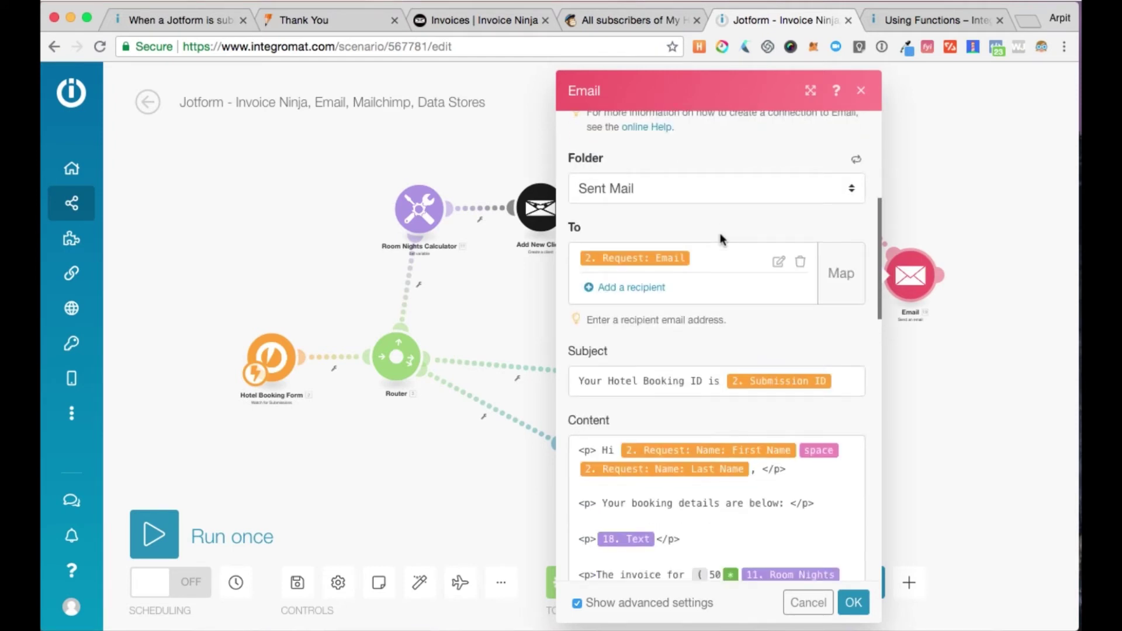
pyautogui.scroll(-1, 688, 242)
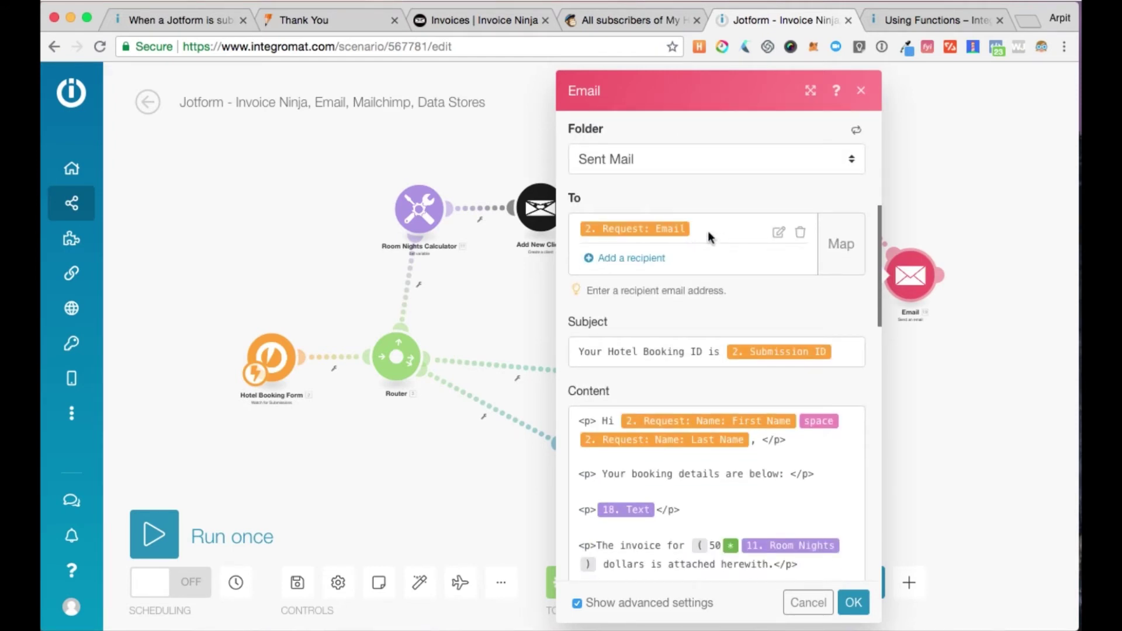
pyautogui.scroll(-1, 634, 231)
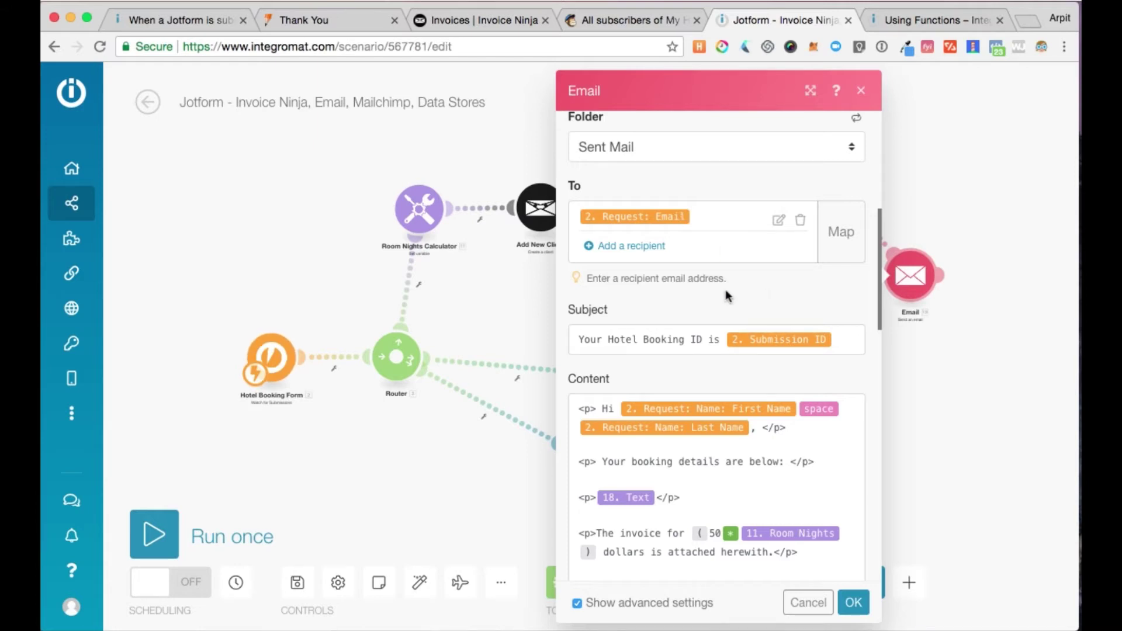
pyautogui.scroll(-2, 725, 290)
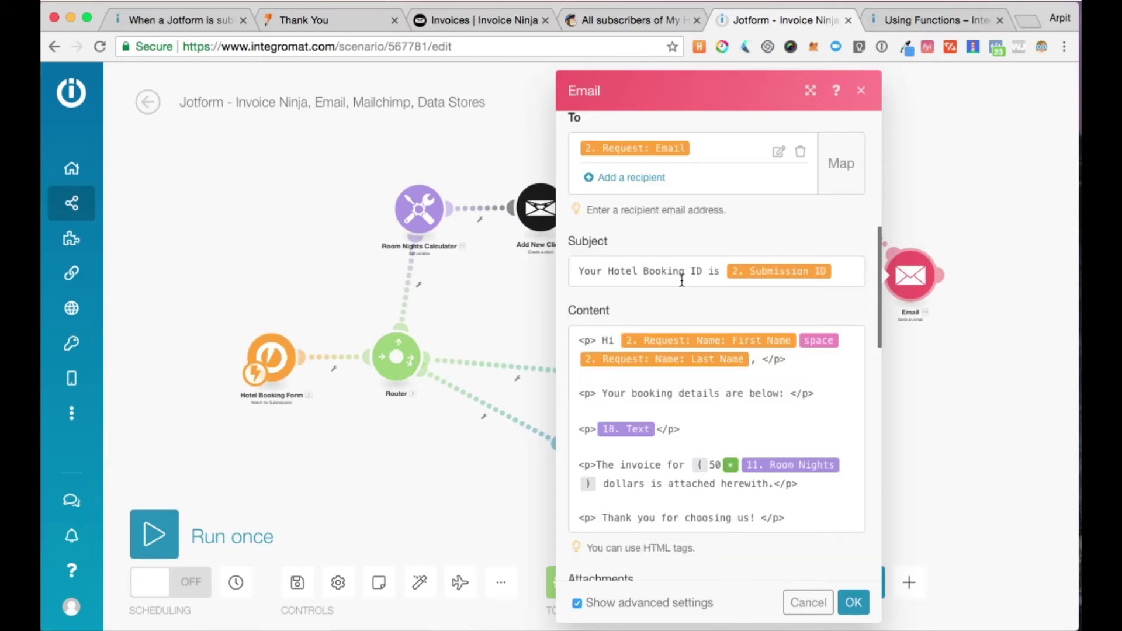
pyautogui.scroll(-2, 682, 281)
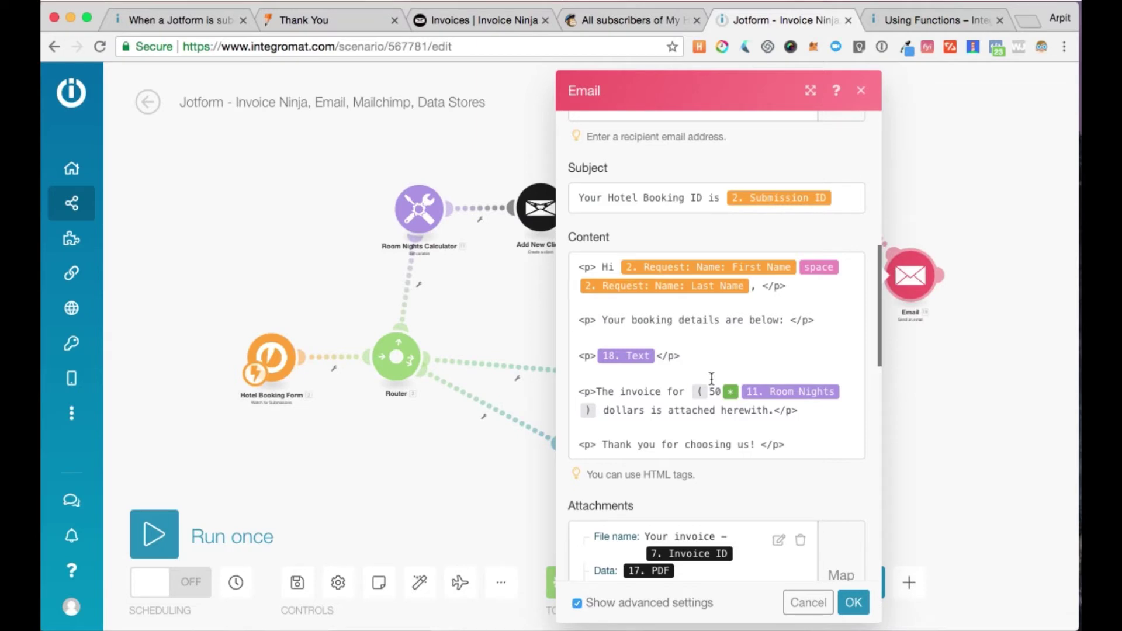
pyautogui.scroll(-2, 712, 378)
pyautogui.scroll(-2, 814, 417)
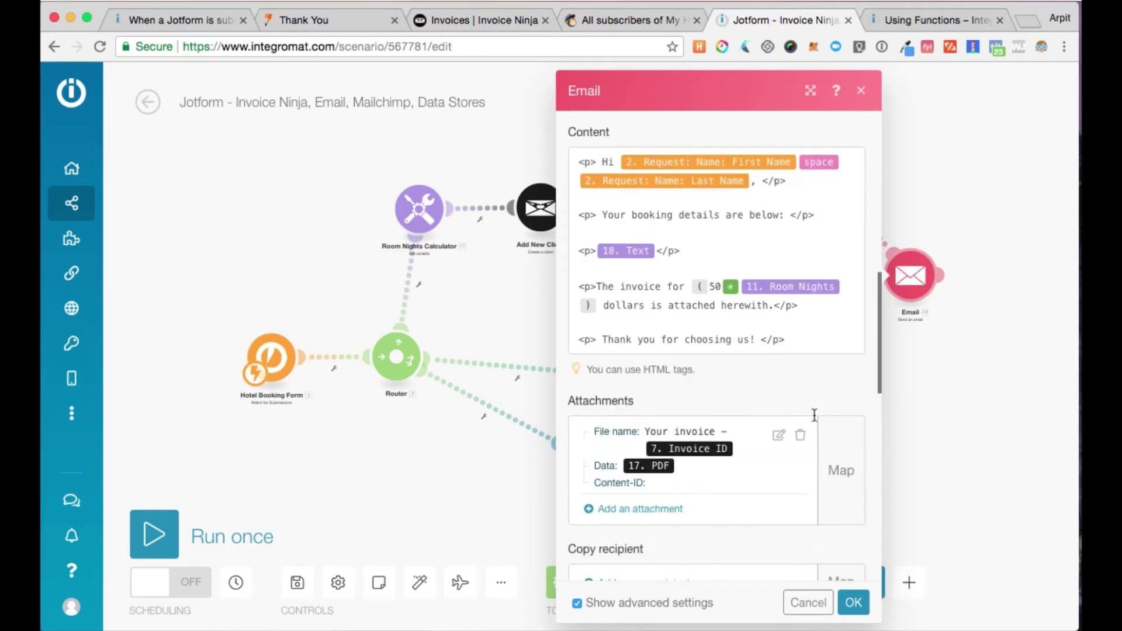
pyautogui.scroll(-1, 814, 416)
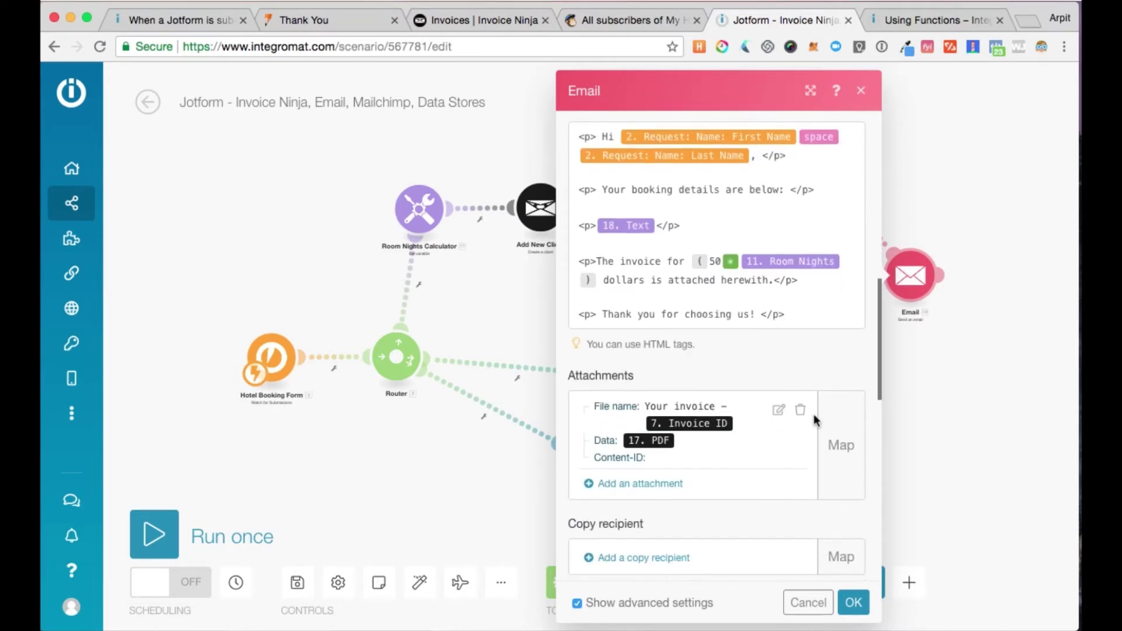
pyautogui.click(780, 410)
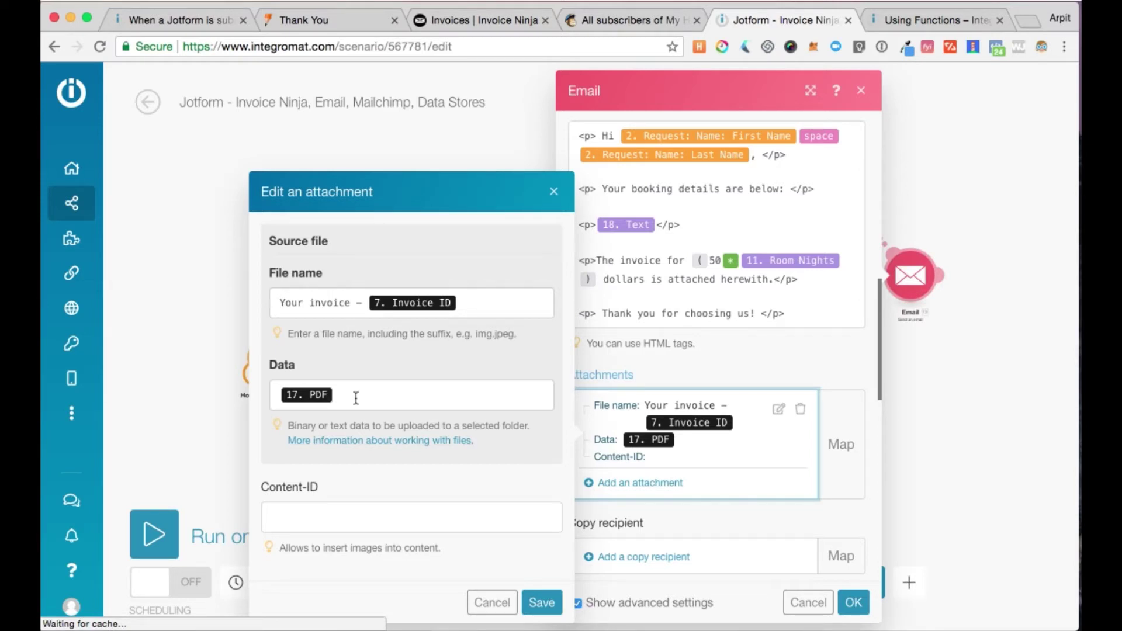
# Step: Check the attachment's PDF data and file name, save it, and confirm the Email module
pyautogui.click(356, 398)
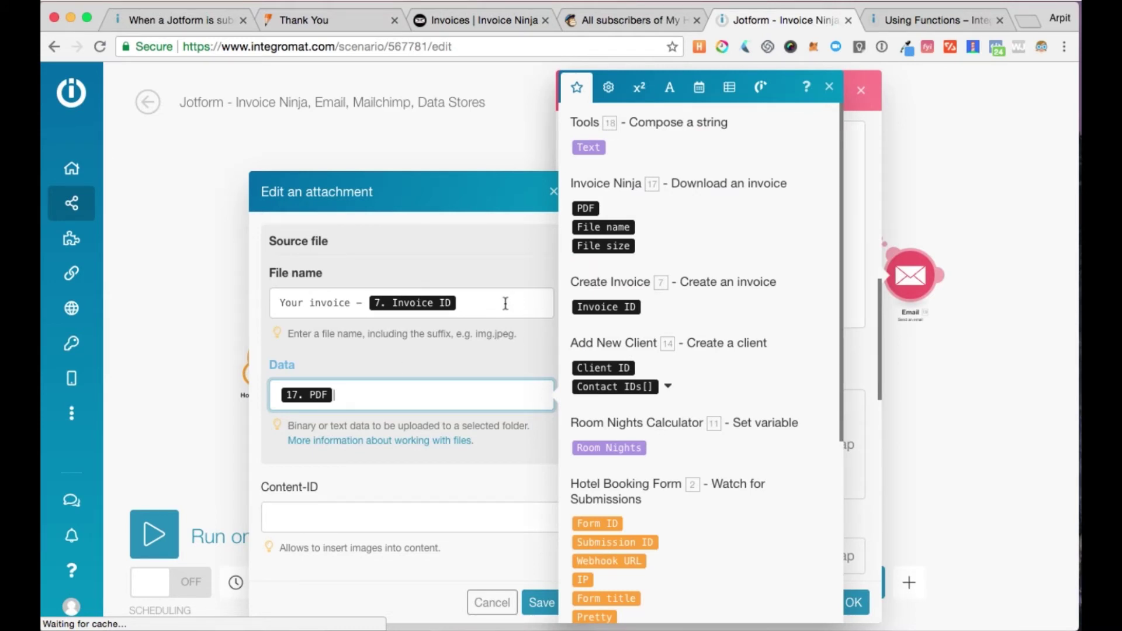
pyautogui.click(541, 602)
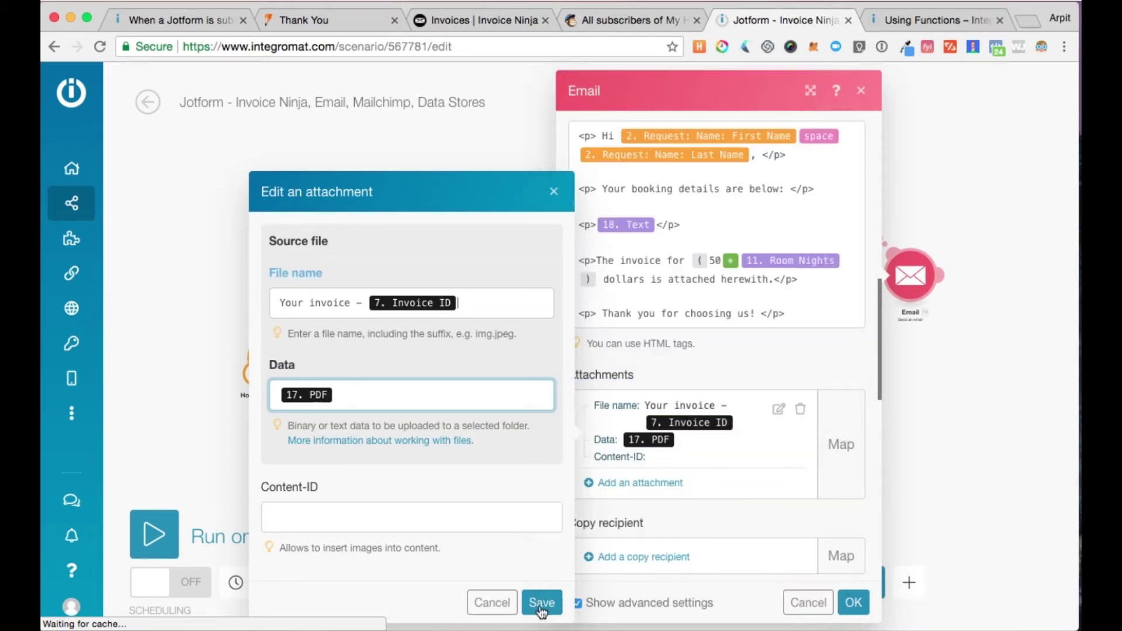
pyautogui.click(542, 603)
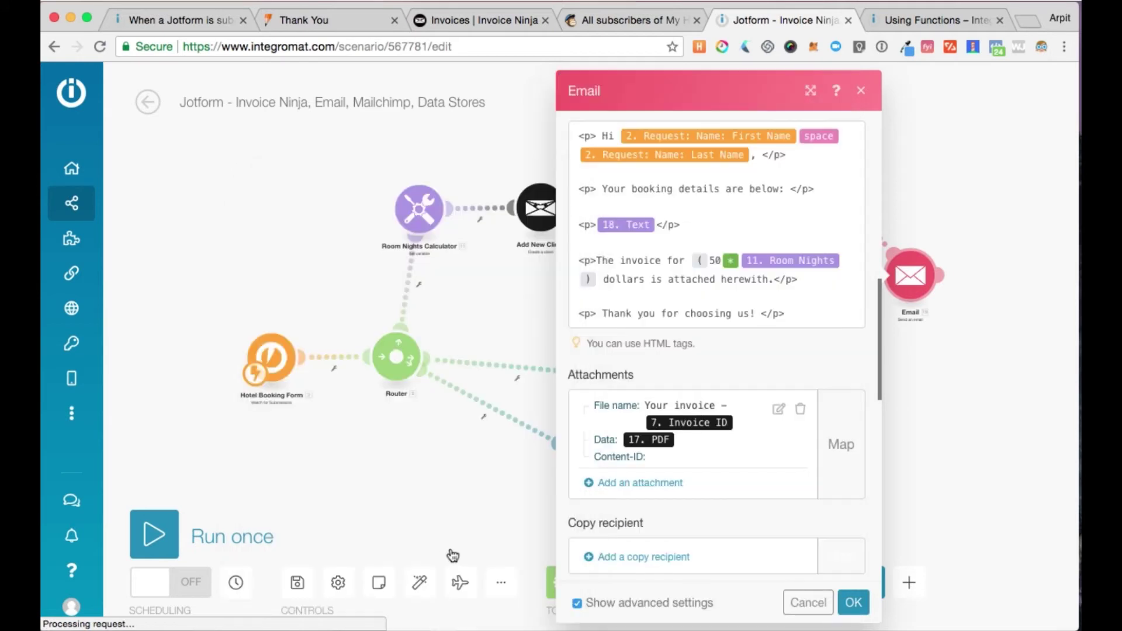
pyautogui.click(854, 604)
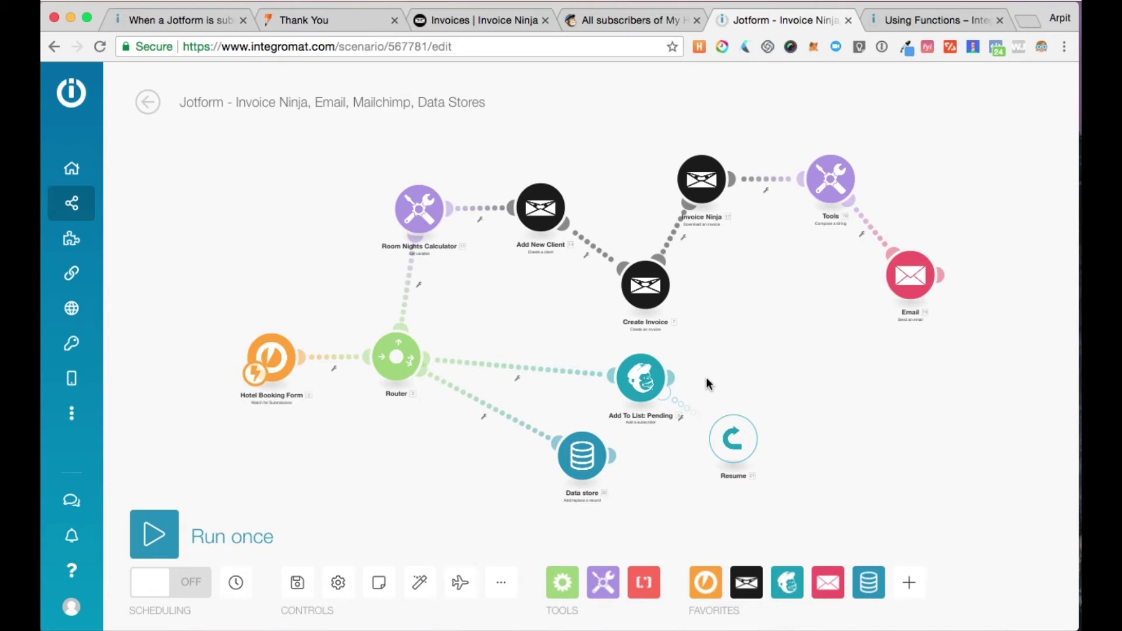
# Step: Confirm the data store module settings and run the scenario once to await a submission
pyautogui.click(582, 459)
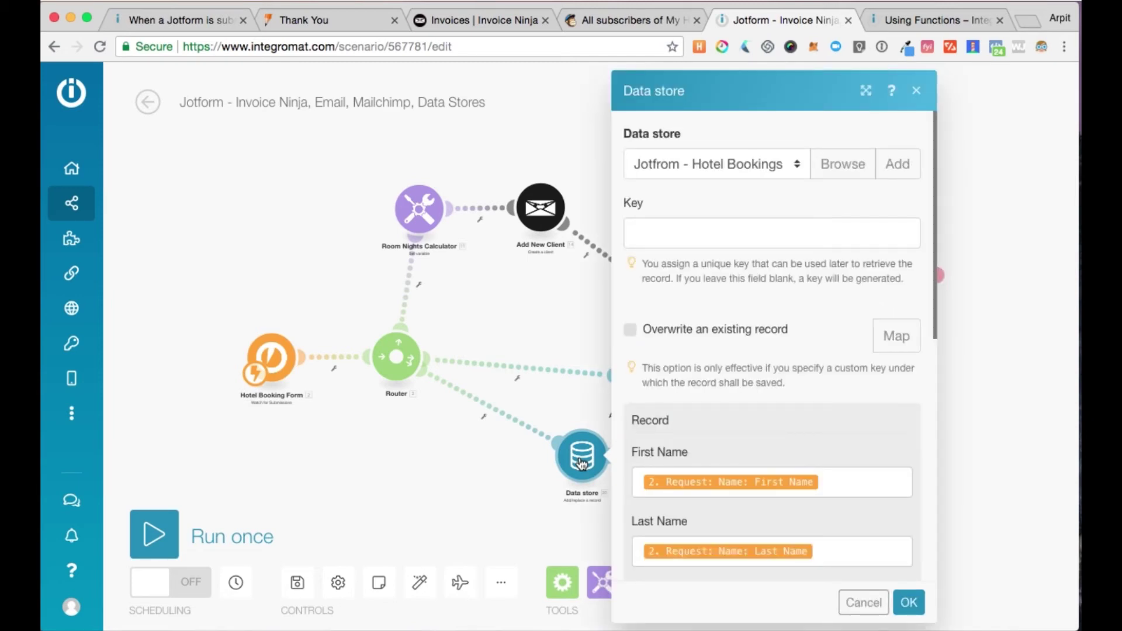
pyautogui.scroll(-3, 787, 238)
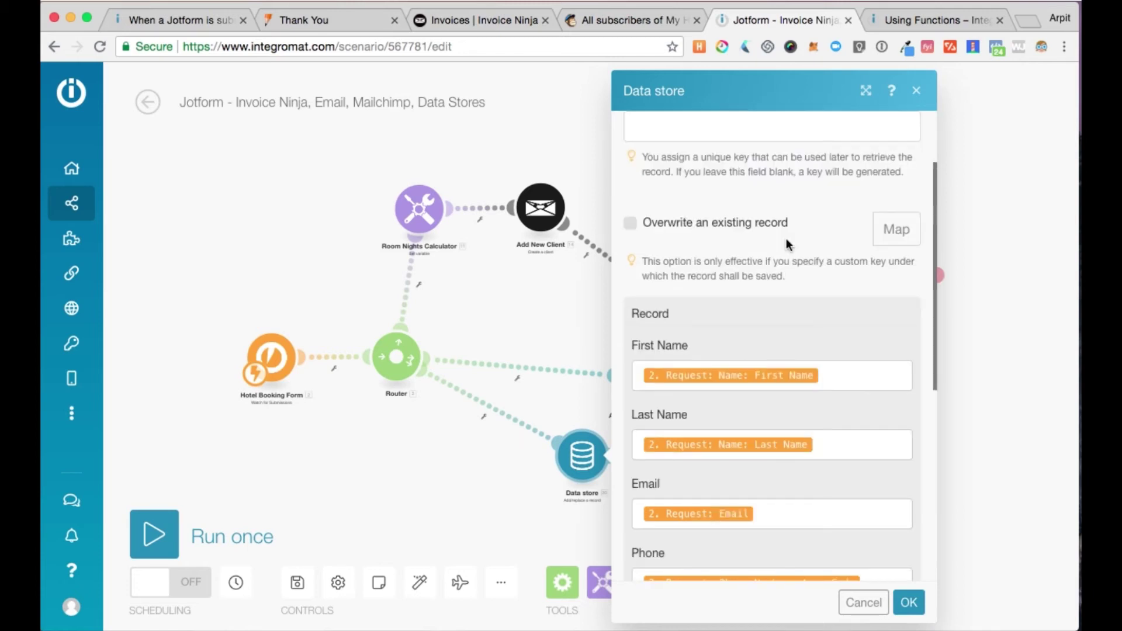
pyautogui.scroll(-1, 864, 325)
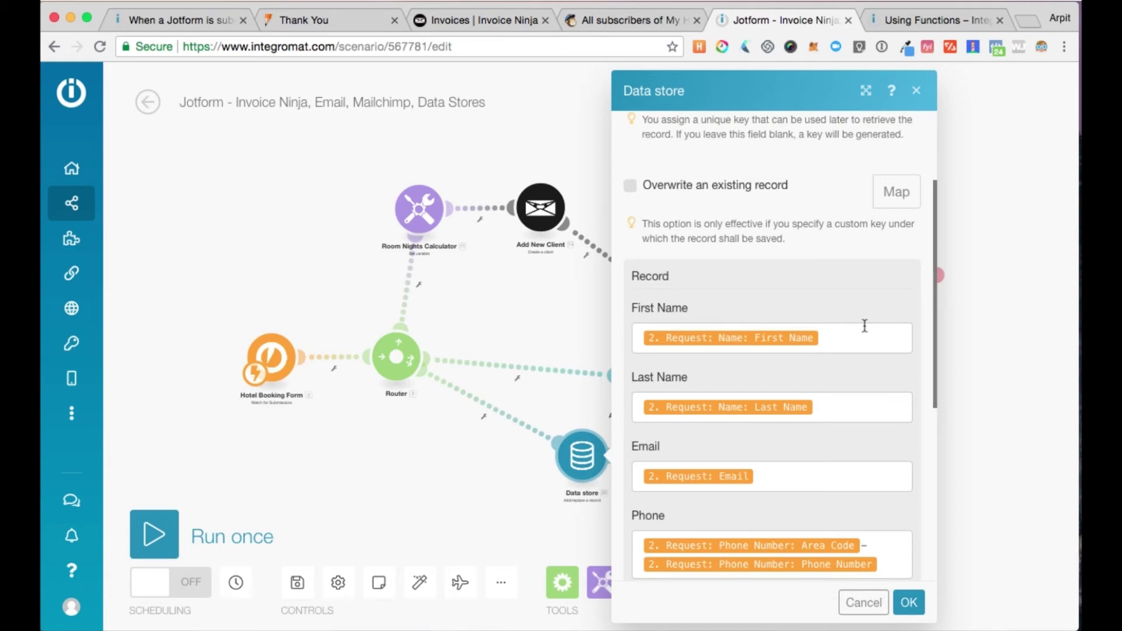
pyautogui.scroll(-2, 865, 326)
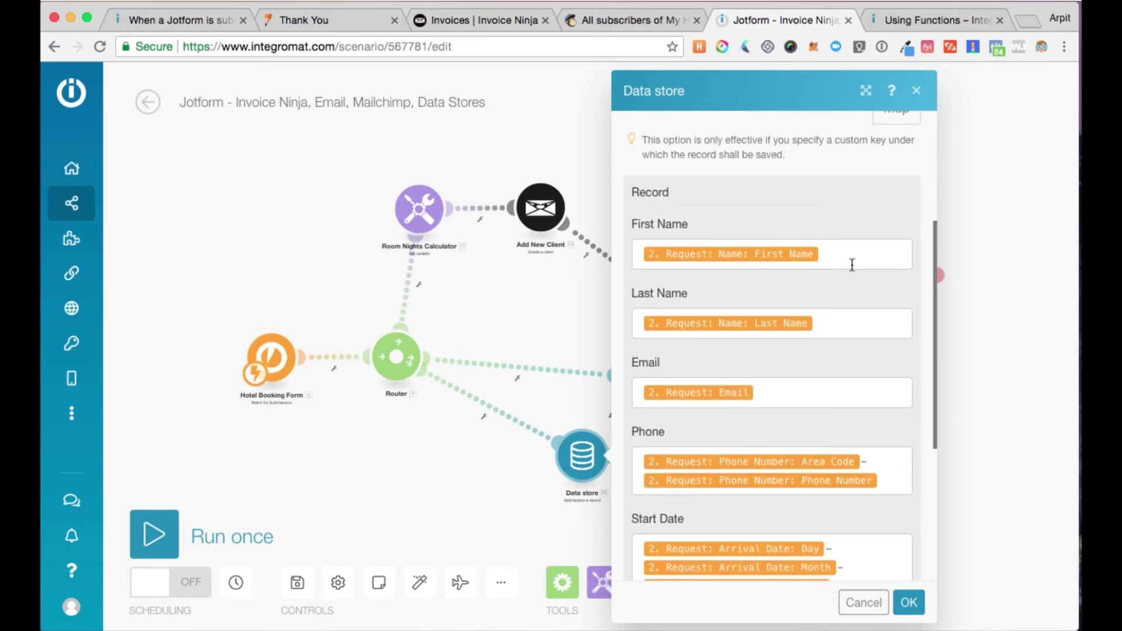
pyautogui.scroll(-1, 852, 265)
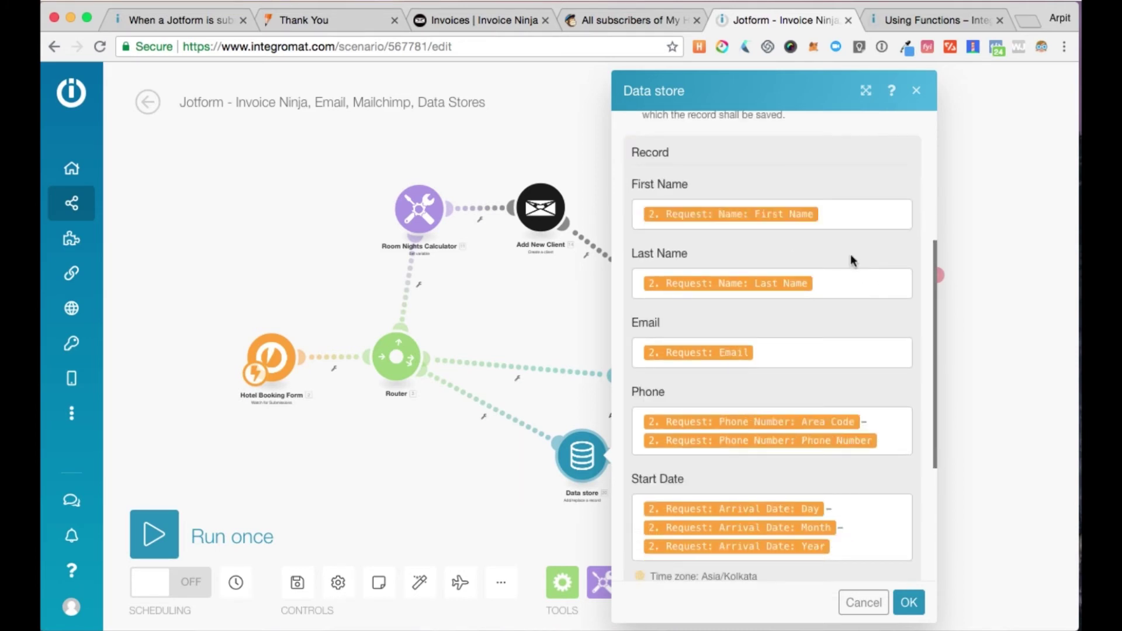
pyautogui.scroll(-2, 851, 260)
pyautogui.scroll(-2, 850, 260)
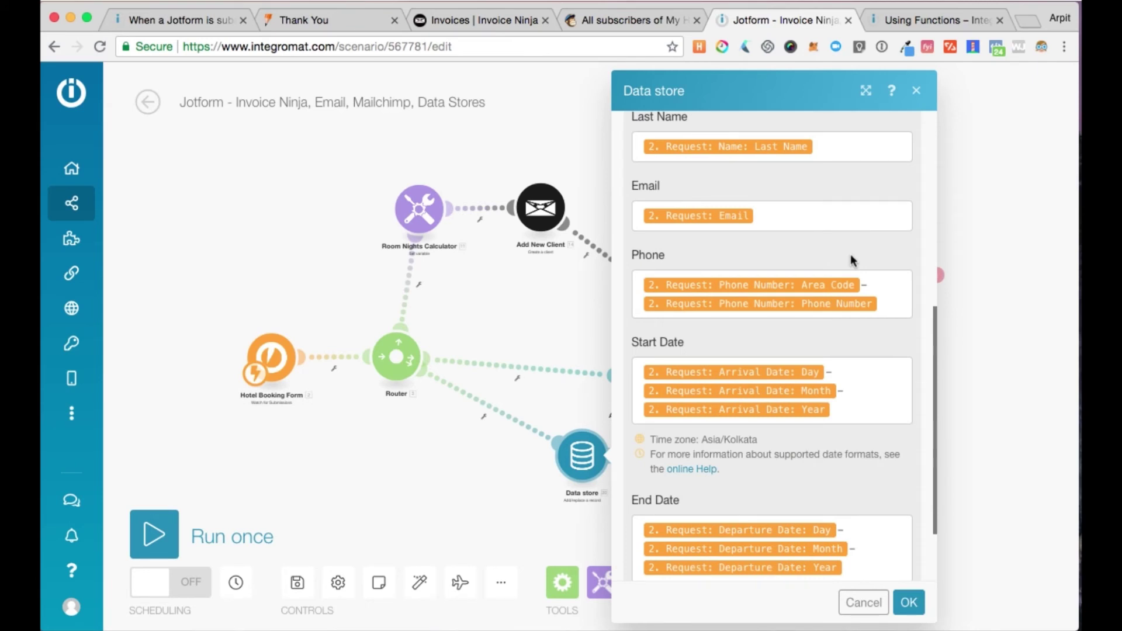
pyautogui.scroll(-1, 852, 260)
pyautogui.scroll(-1, 851, 254)
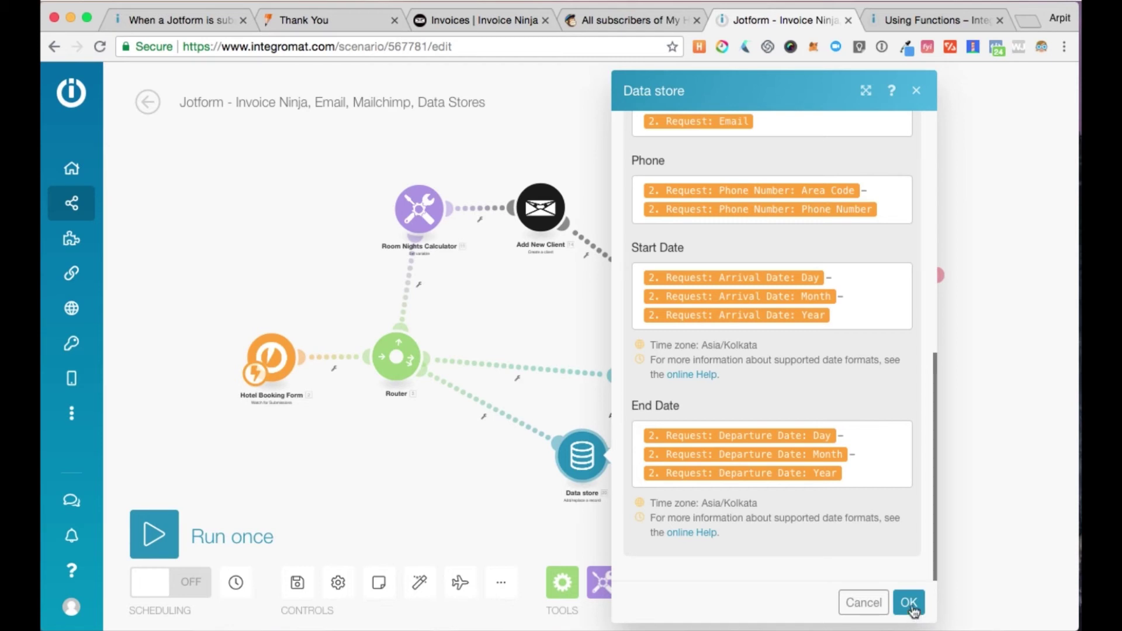
pyautogui.click(914, 609)
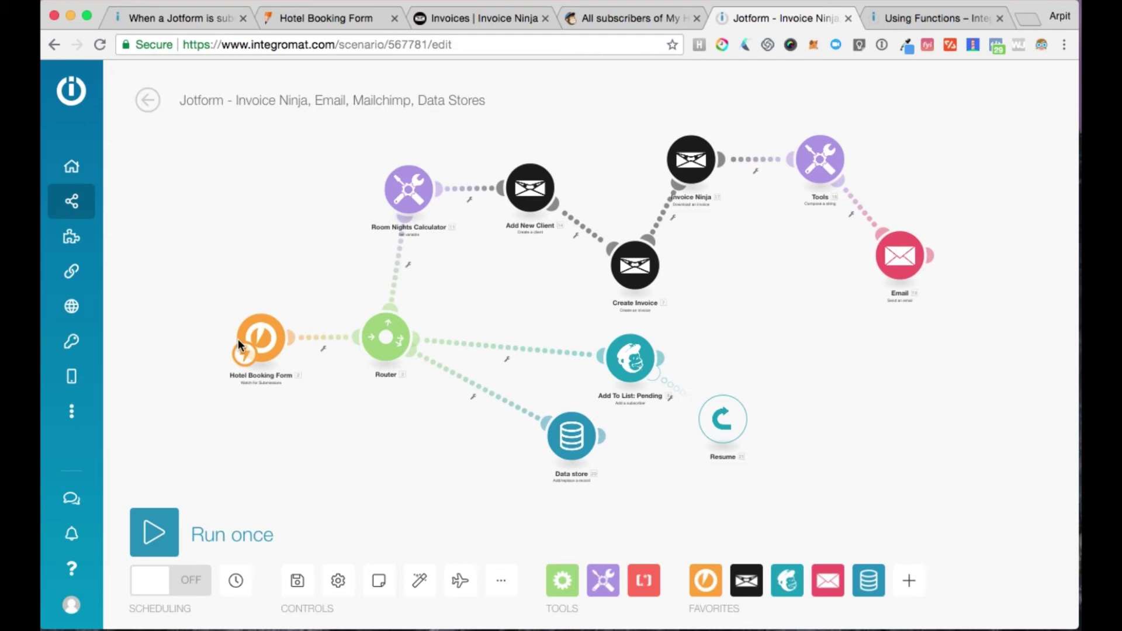
pyautogui.click(154, 531)
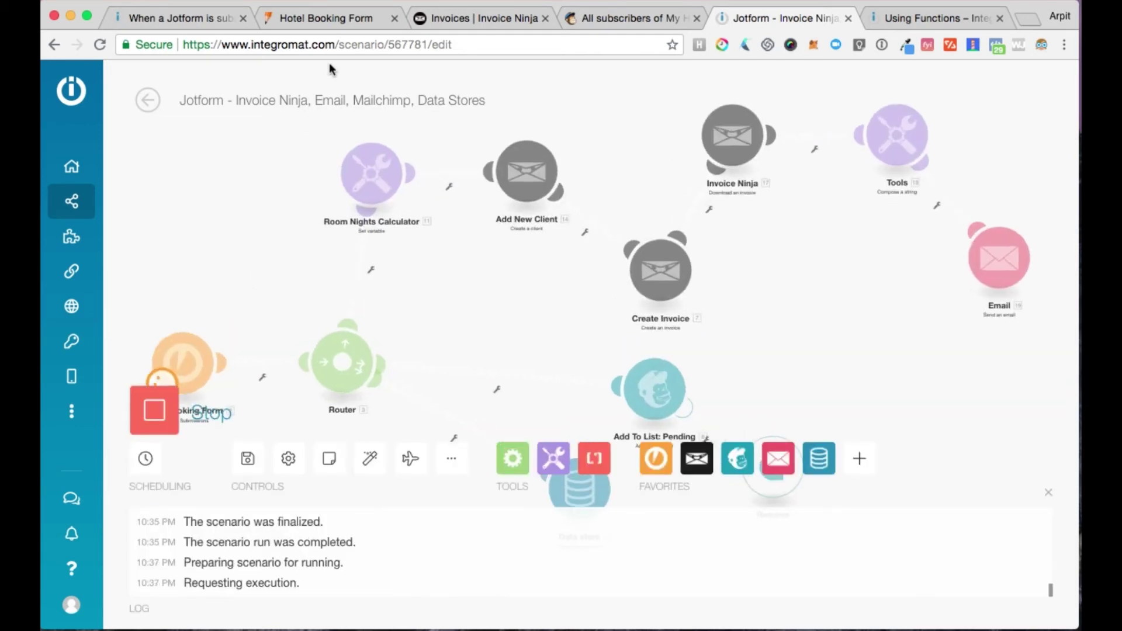
# Step: Fill in and submit a test Hotel Booking Form response in Jotform
pyautogui.click(333, 19)
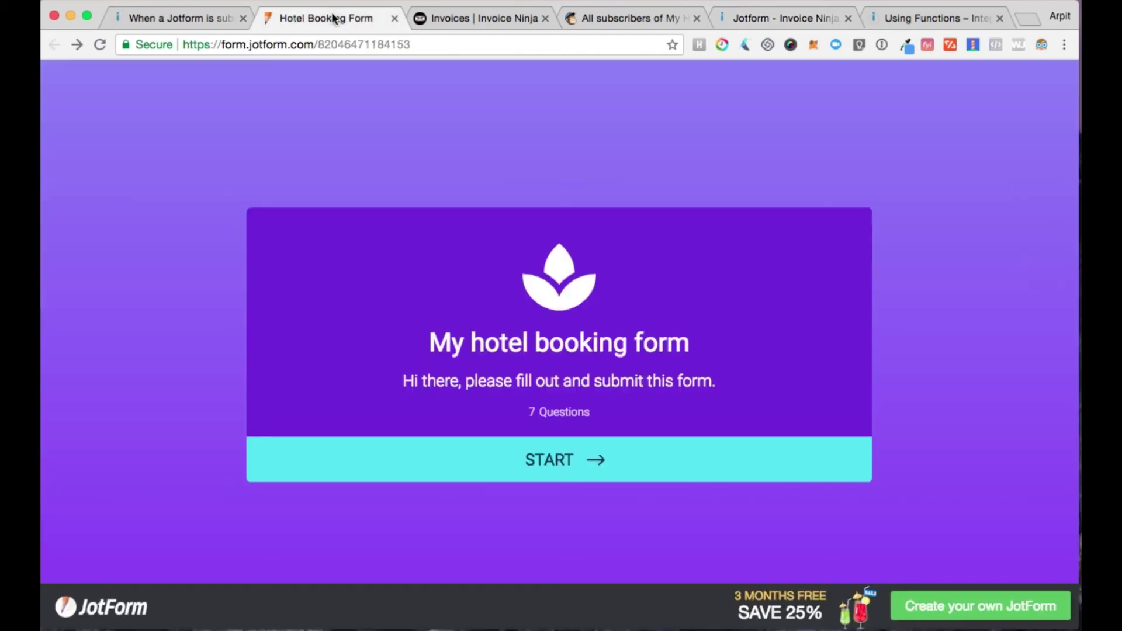
pyautogui.click(630, 461)
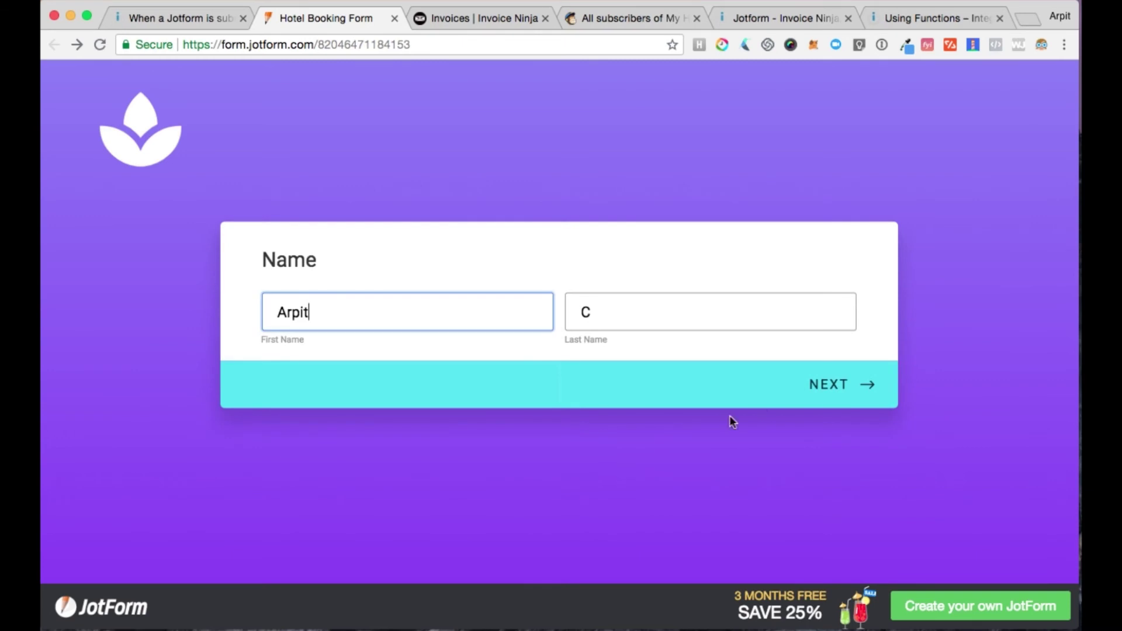
pyautogui.click(833, 387)
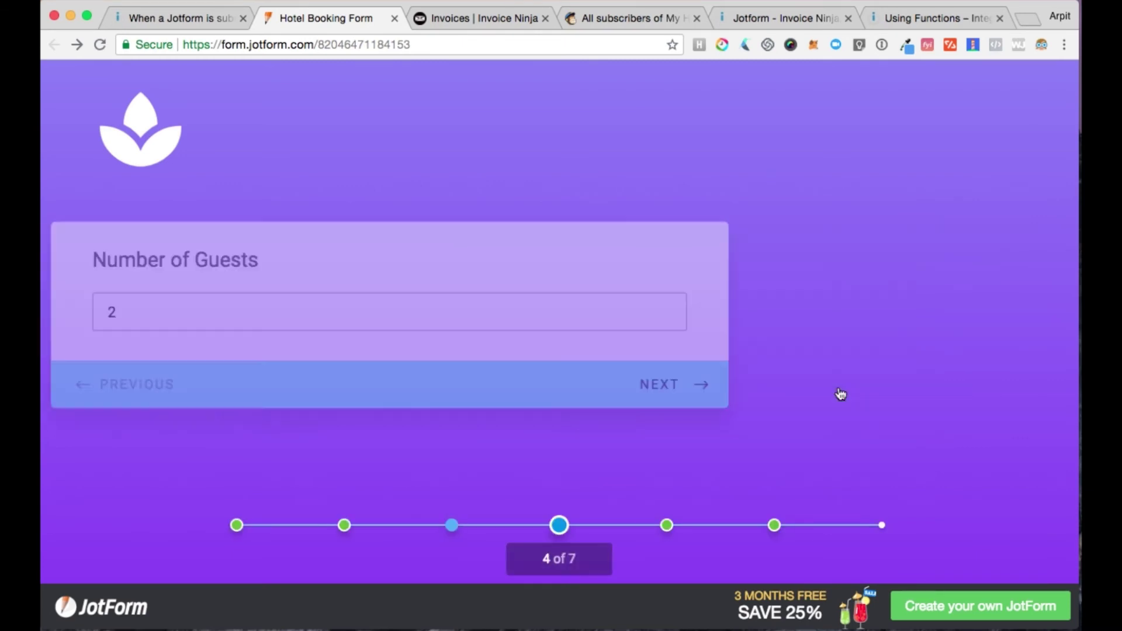
pyautogui.click(840, 392)
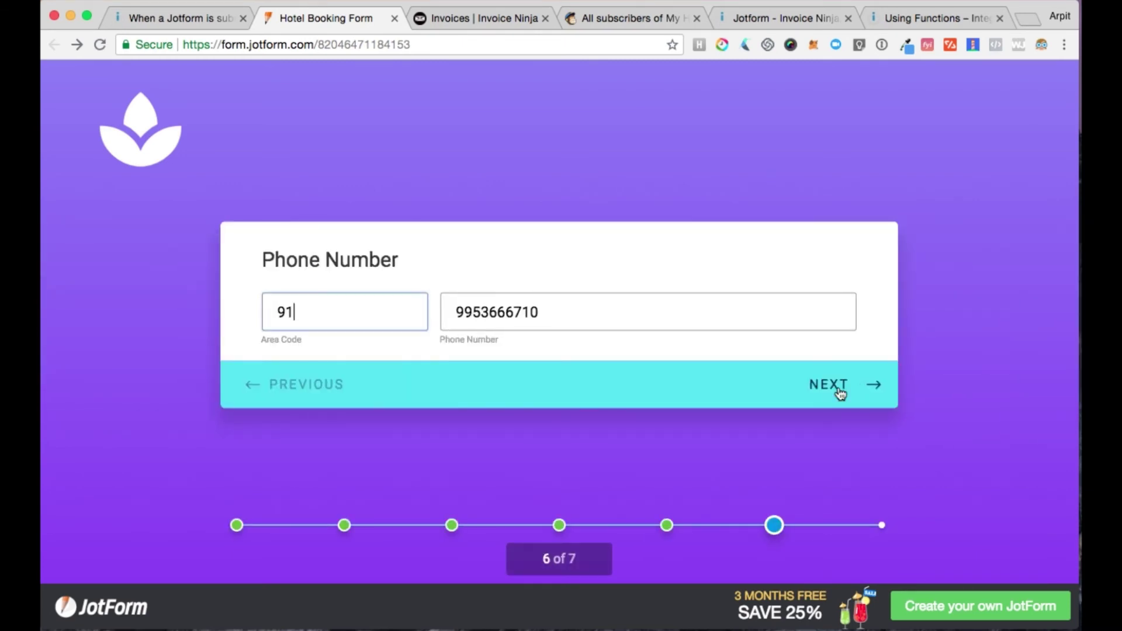
pyautogui.click(839, 393)
pyautogui.click(840, 430)
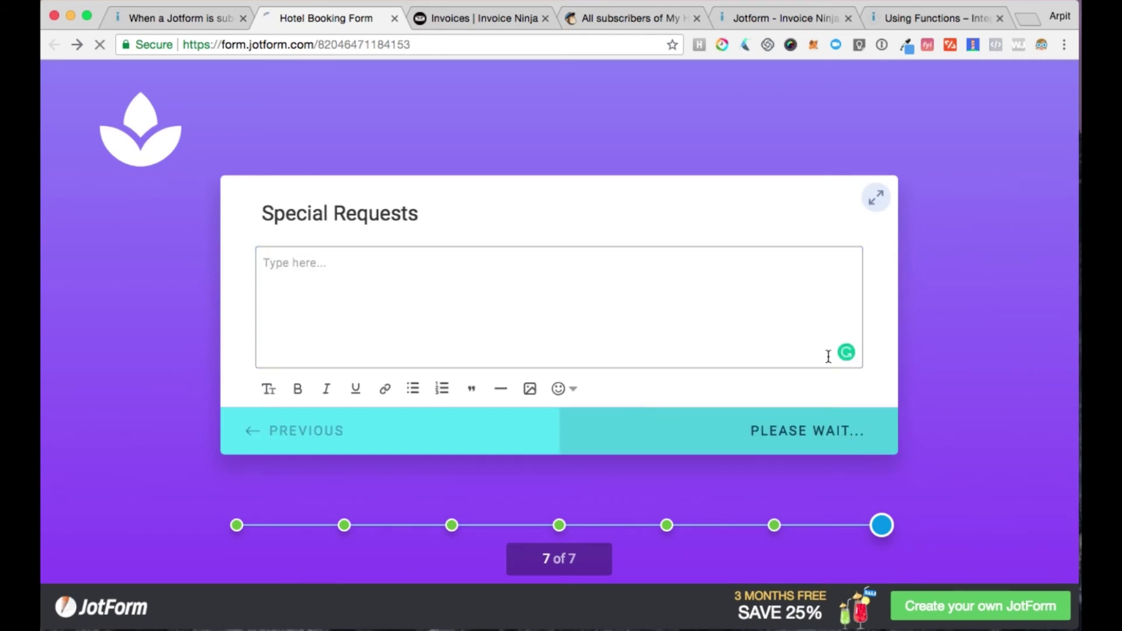
pyautogui.click(785, 17)
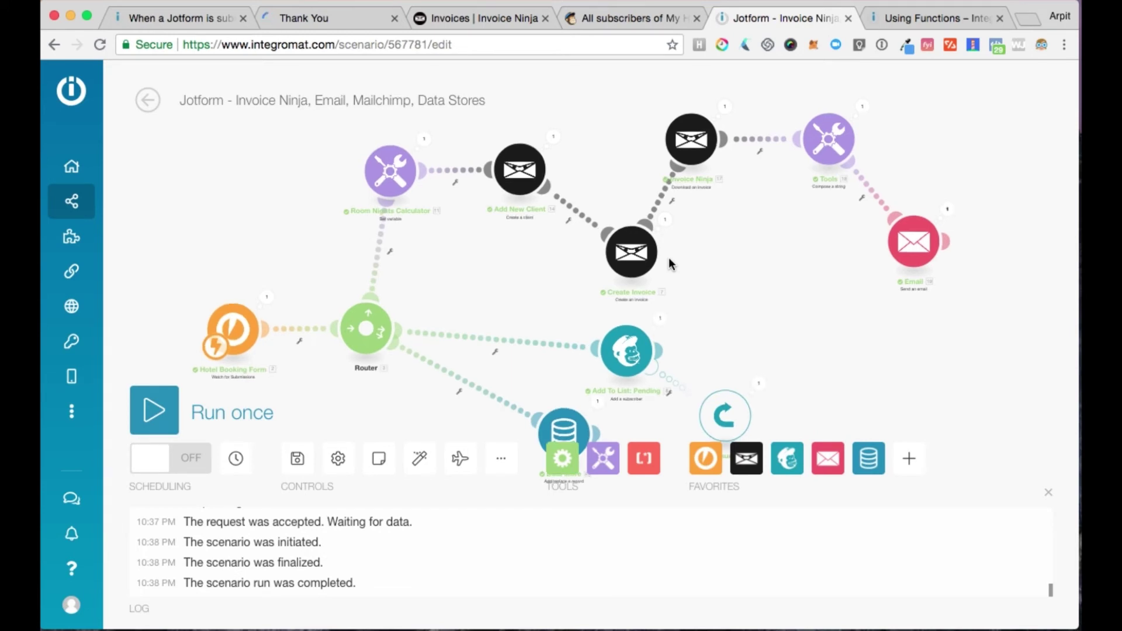
pyautogui.scroll(-1, 670, 257)
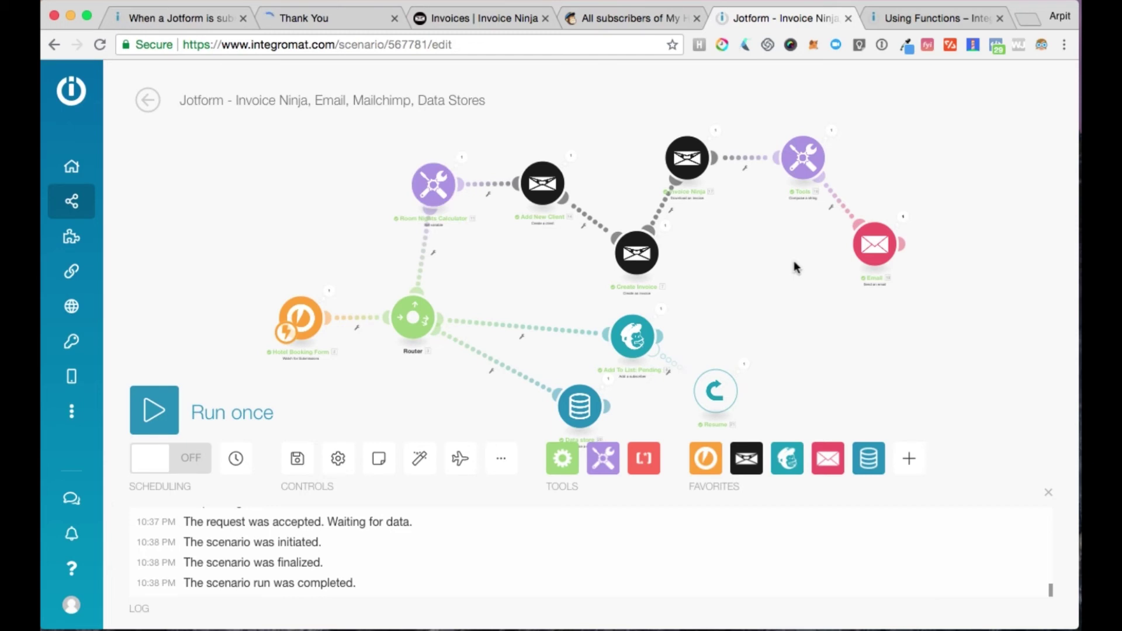
# Step: Reload the Invoice Ninja invoice list and check invoice 0045: four nights at $50, $200 due
pyautogui.click(469, 19)
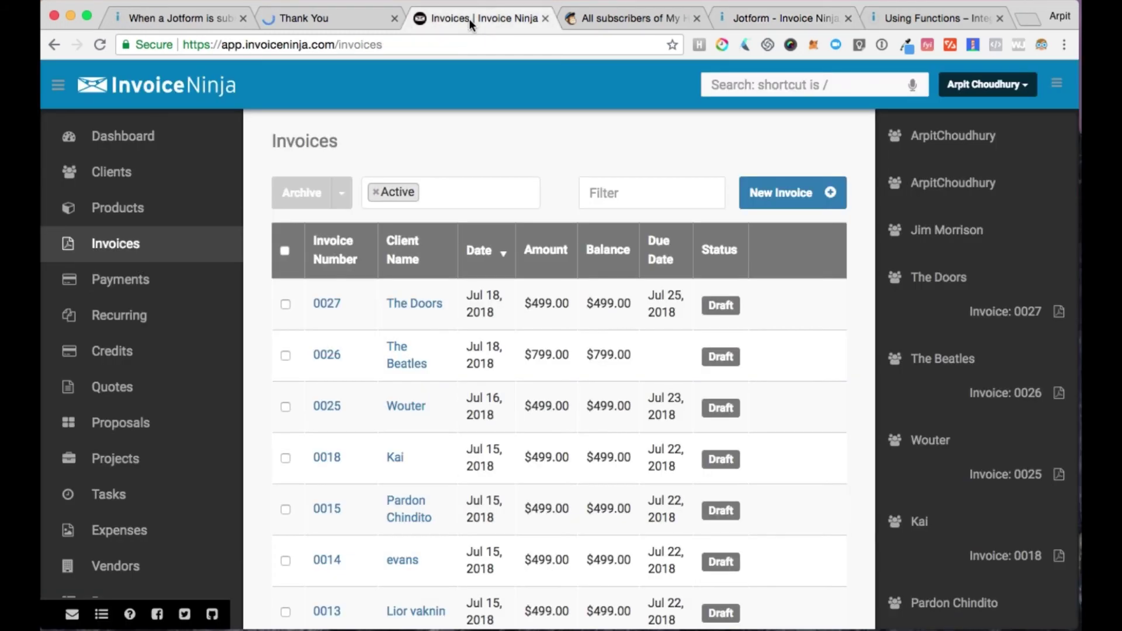
pyautogui.press('super+r')
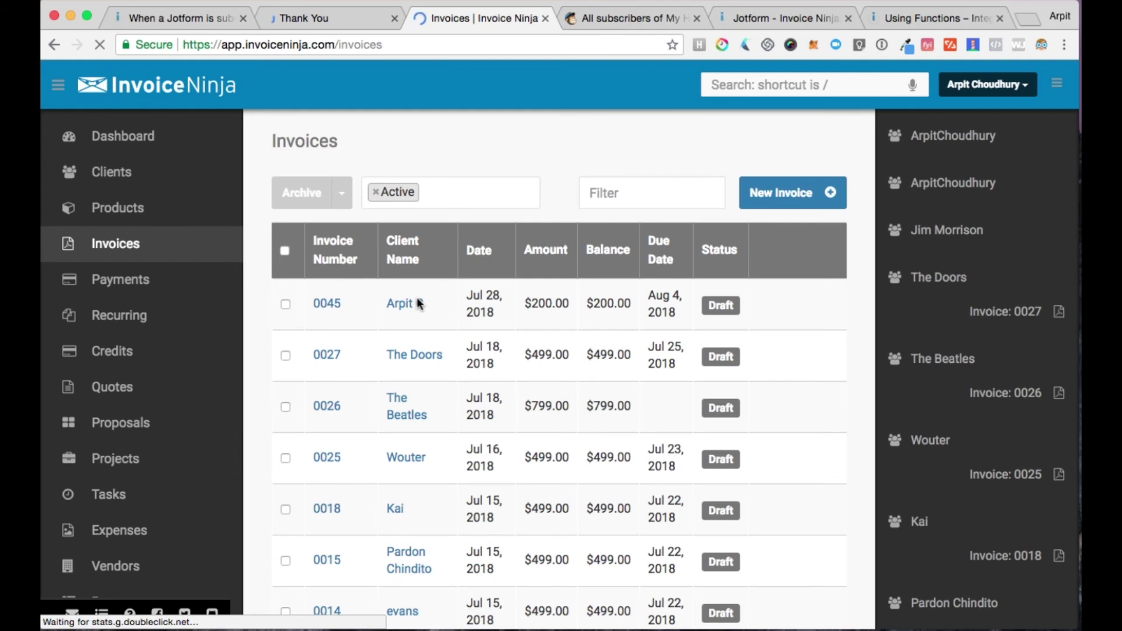
pyautogui.click(328, 304)
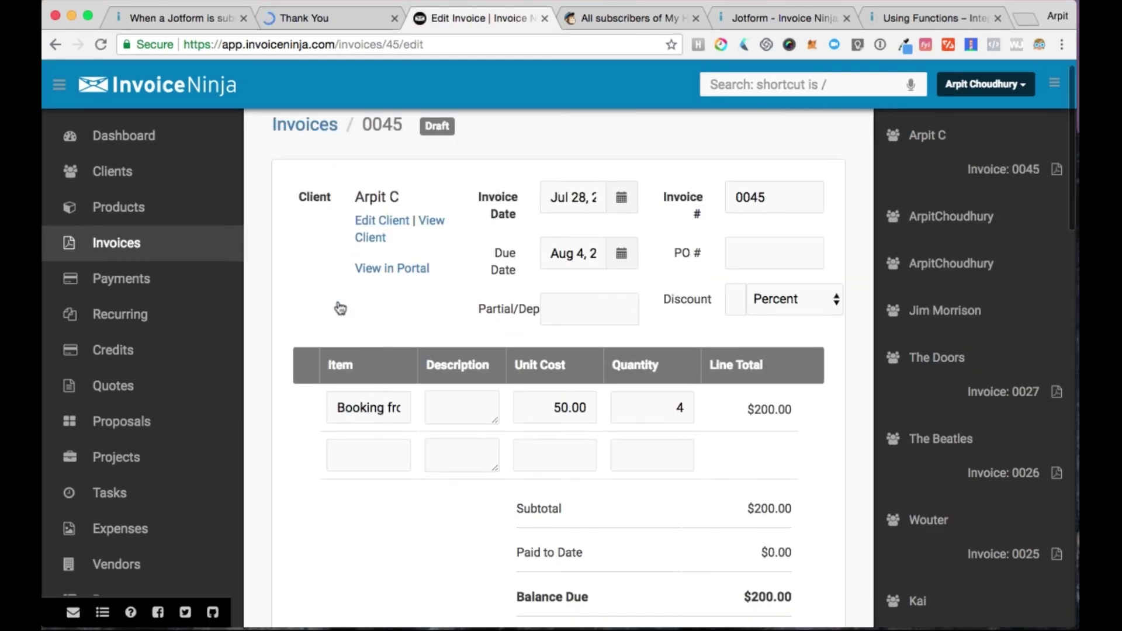
pyautogui.scroll(-3, 341, 308)
pyautogui.scroll(-3, 490, 371)
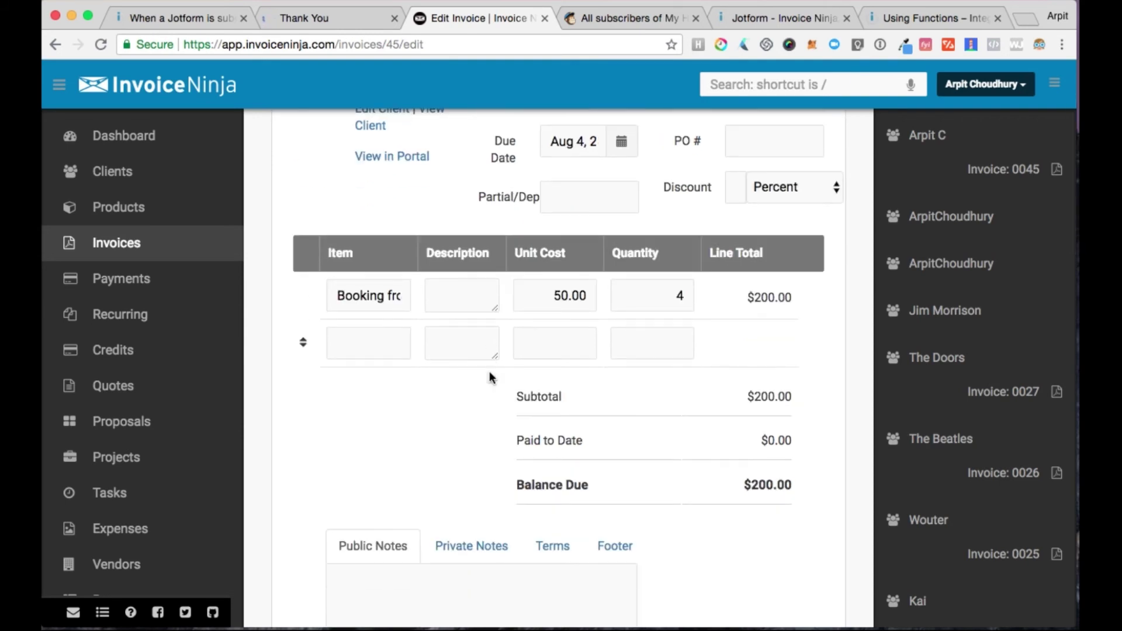
pyautogui.scroll(-3, 489, 371)
pyautogui.scroll(-4, 490, 372)
pyautogui.scroll(-3, 490, 372)
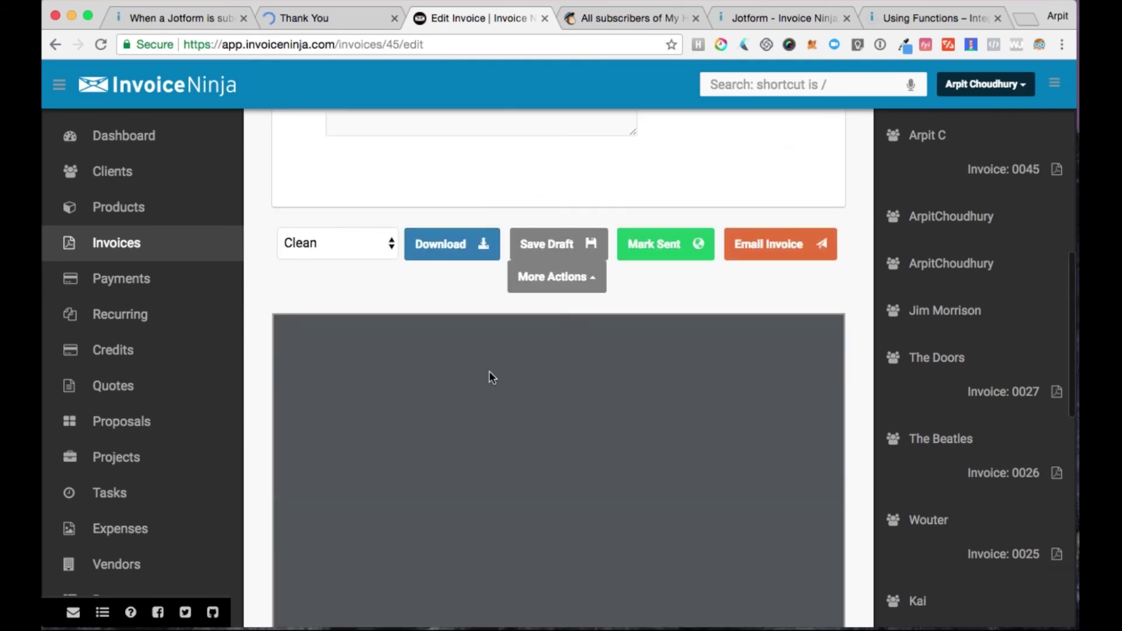
pyautogui.scroll(-4, 490, 371)
pyautogui.scroll(-1, 489, 371)
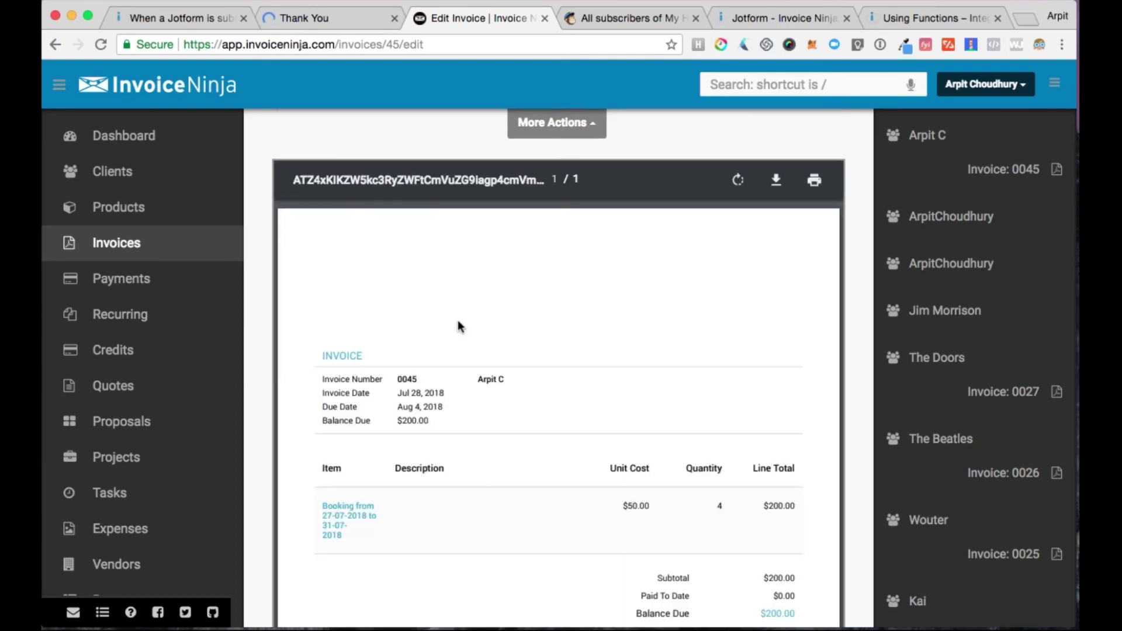
pyautogui.scroll(-1, 457, 327)
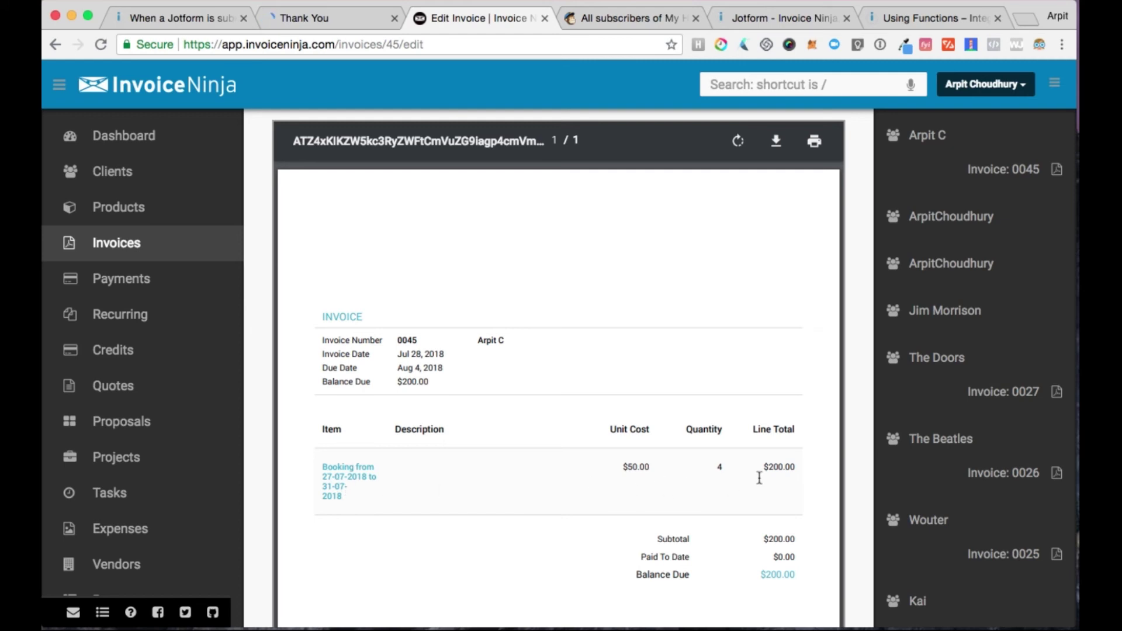
pyautogui.click(780, 17)
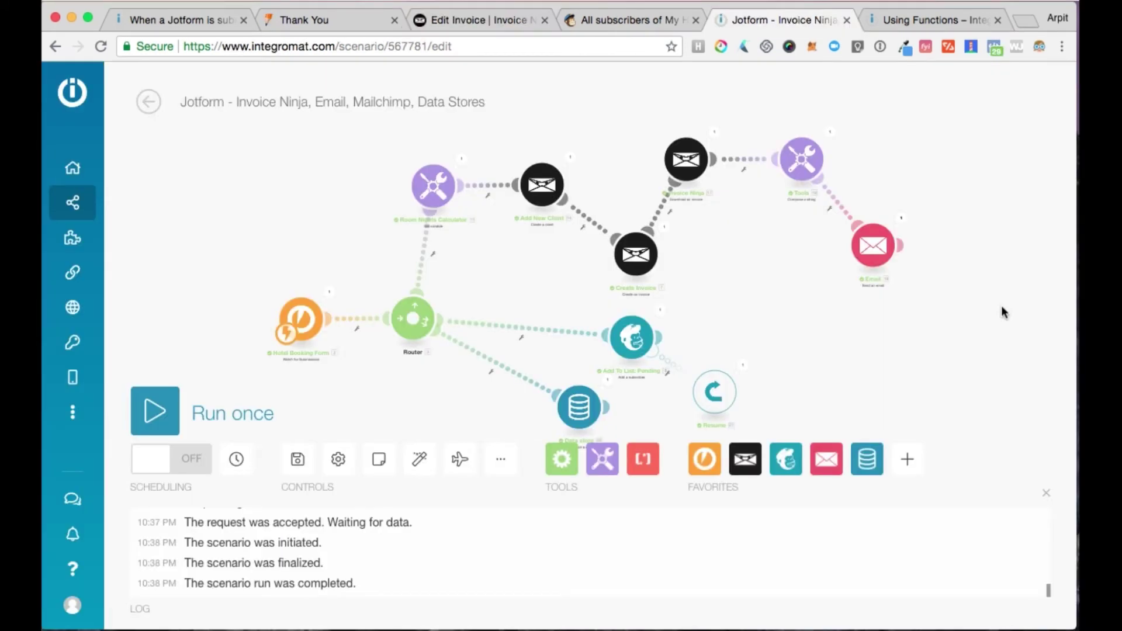